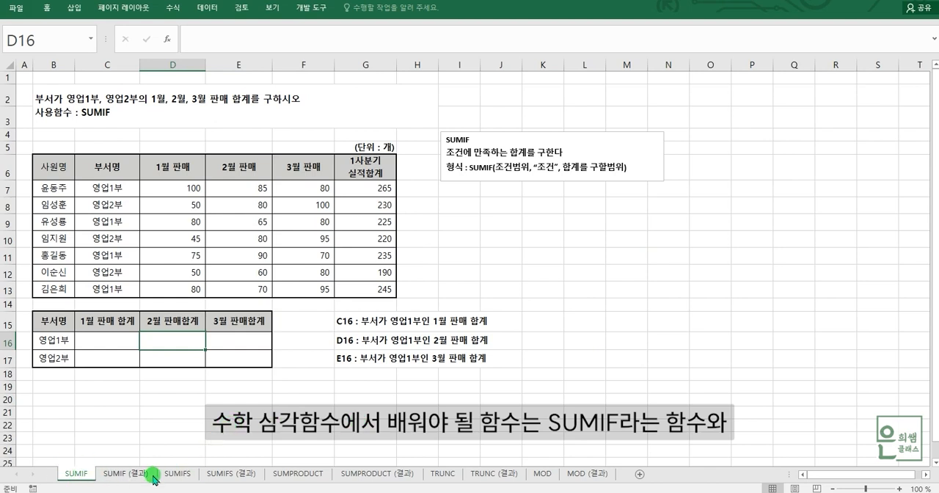
Step: Look through the SUMIFS, SUMPRODUCT, TRUNC and MOD exercise sheets and return to the SUMIF sheet
left_click(189, 475)
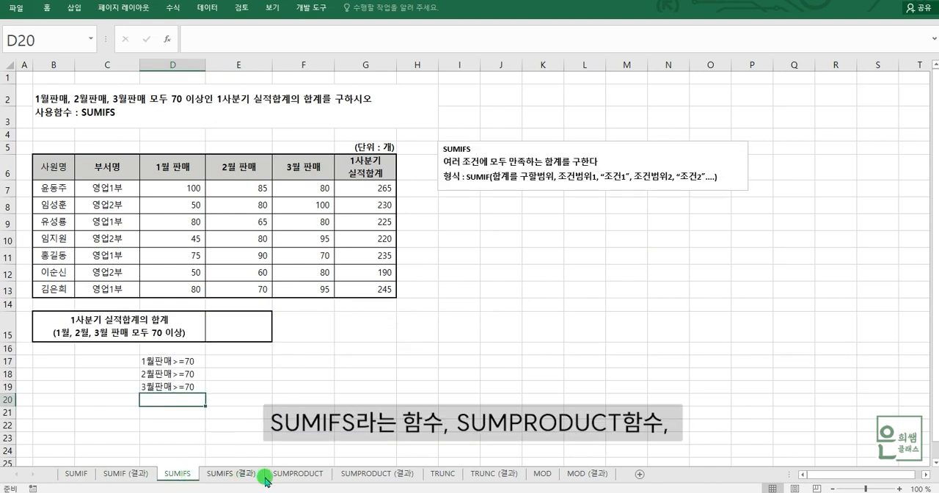
left_click(307, 476)
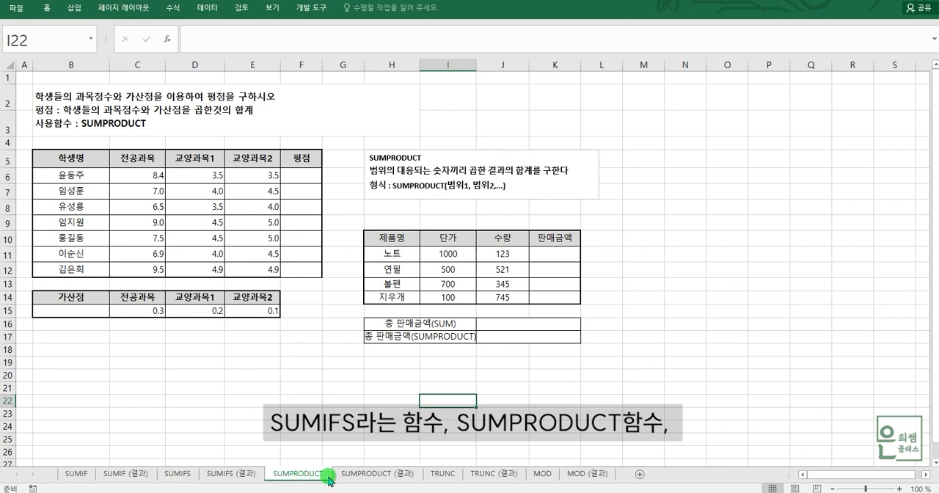
left_click(443, 475)
left_click(543, 474)
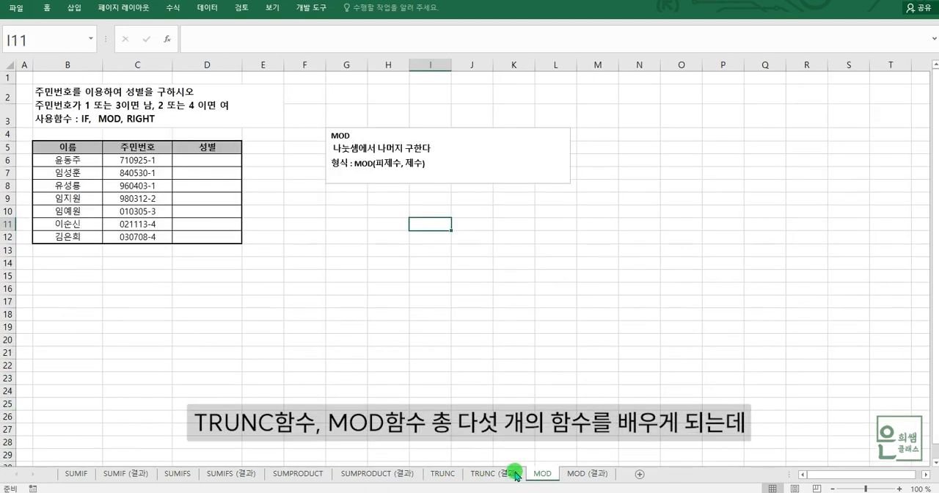
left_click(76, 472)
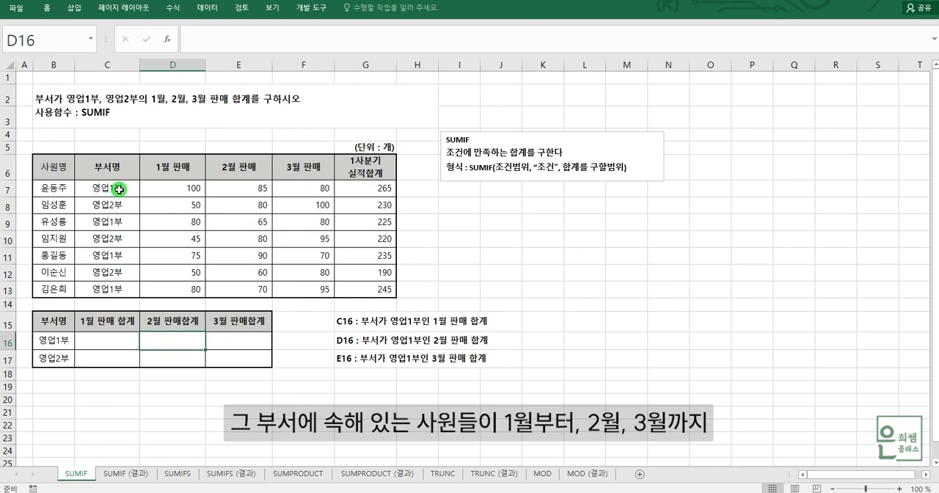
Step: Examine the sales table: the 1월–3월 판매 figures in D7:F13, row 7's department and quarterly total, and the departments in C7:C8
left_click(171, 189)
left_click(252, 189)
left_click(305, 188)
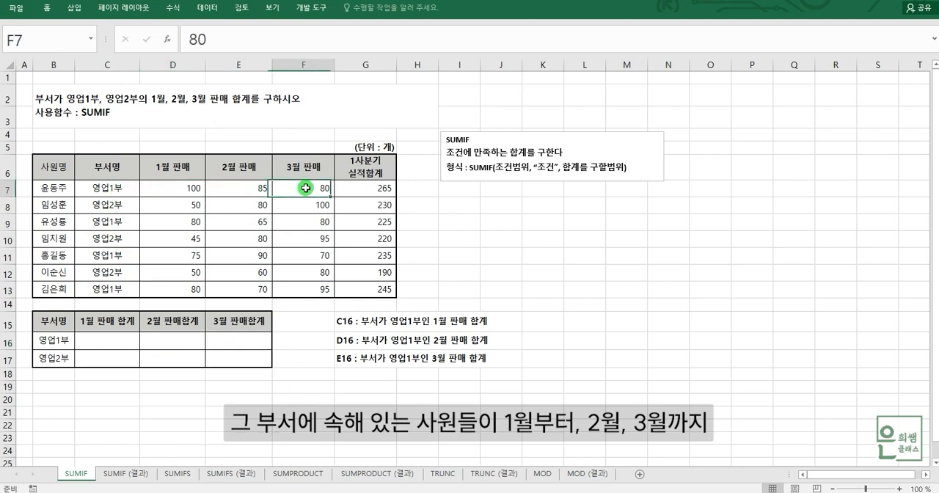
left_click_drag(188, 188, 309, 284)
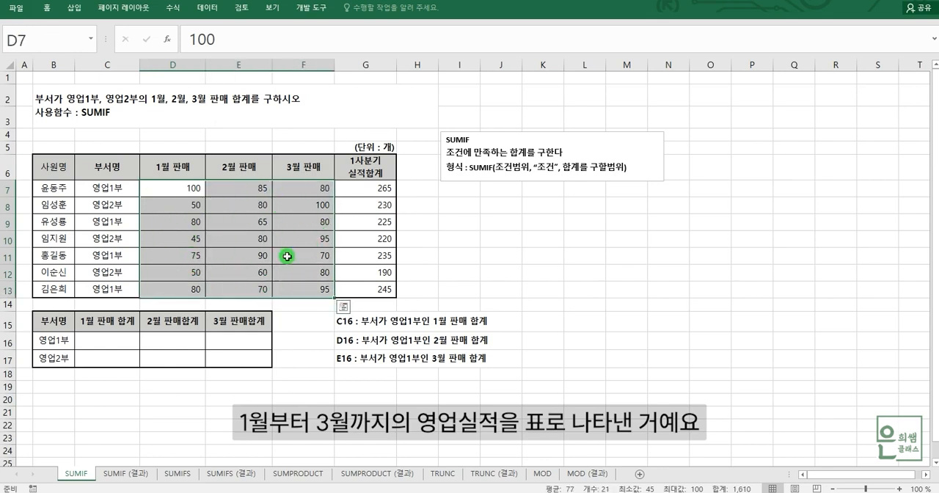
left_click(66, 194)
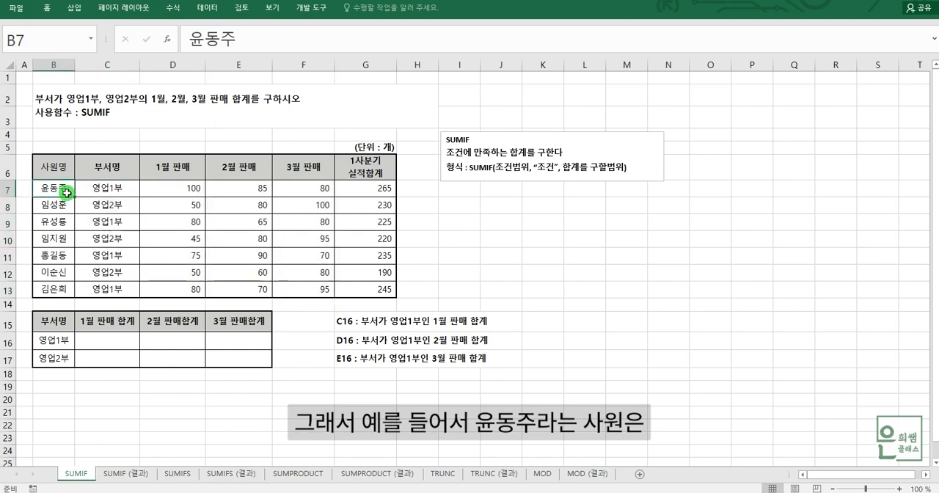
left_click(110, 190)
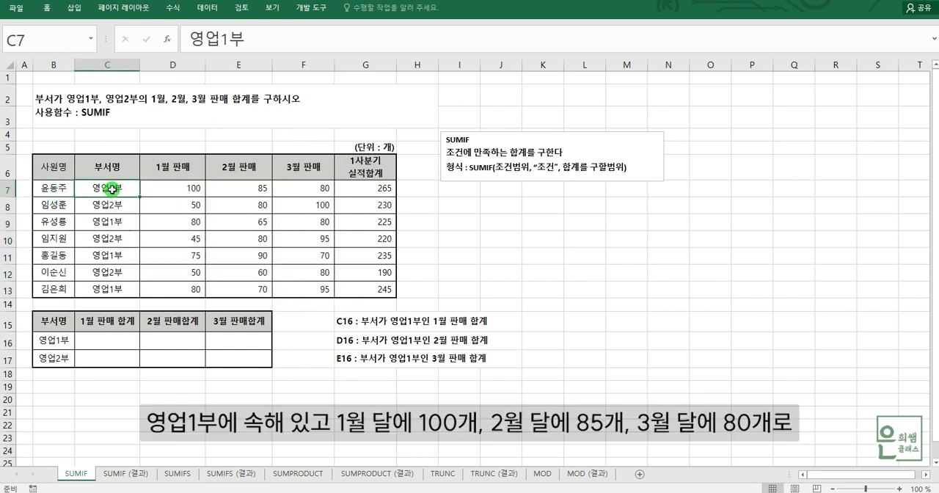
left_click(176, 194)
left_click(251, 189)
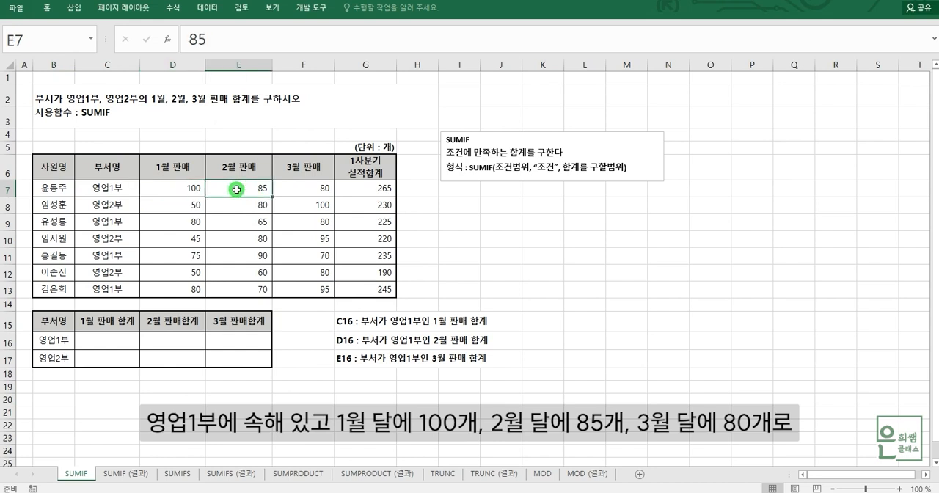
left_click(311, 188)
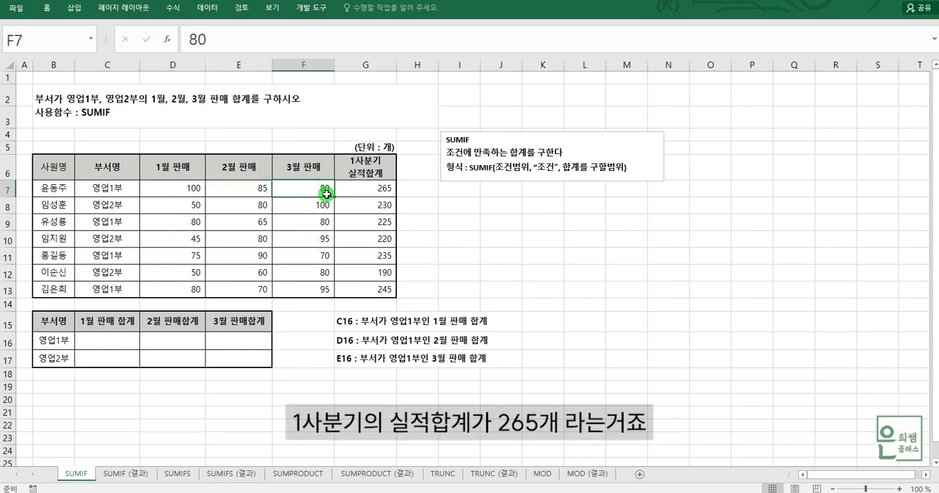
left_click(378, 193)
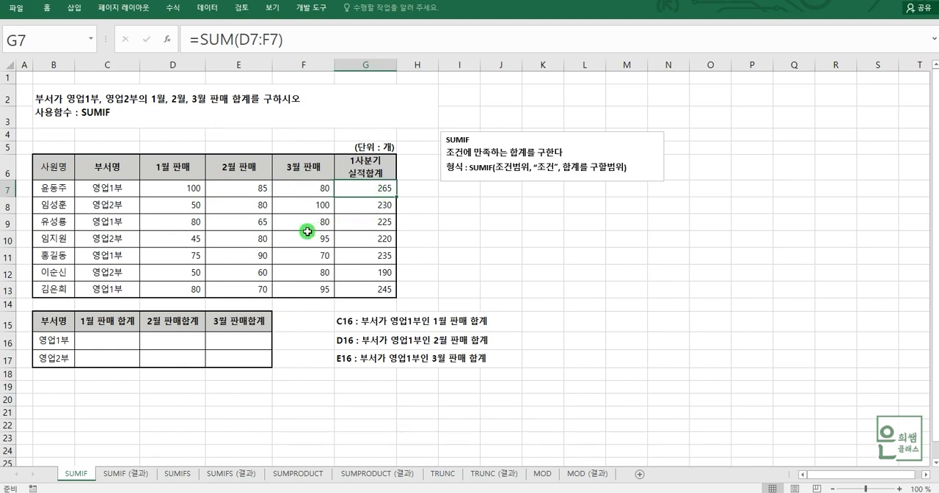
left_click(103, 194)
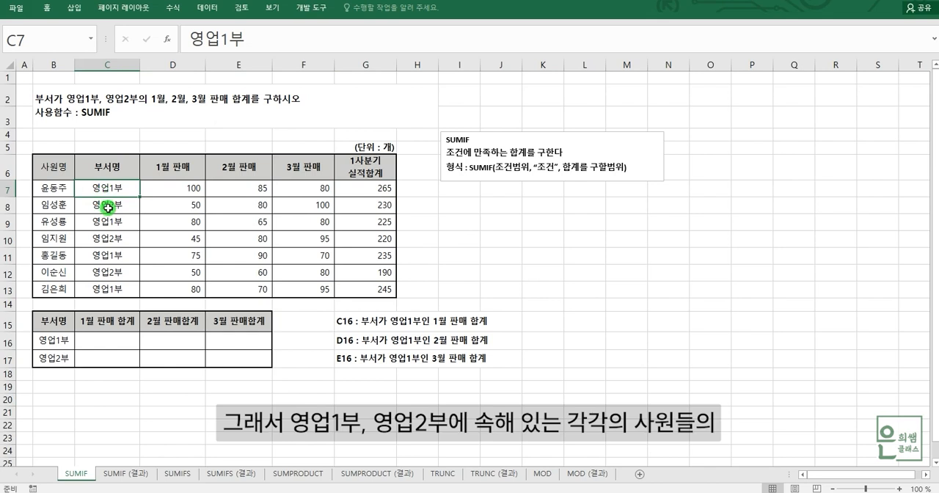
left_click(106, 206)
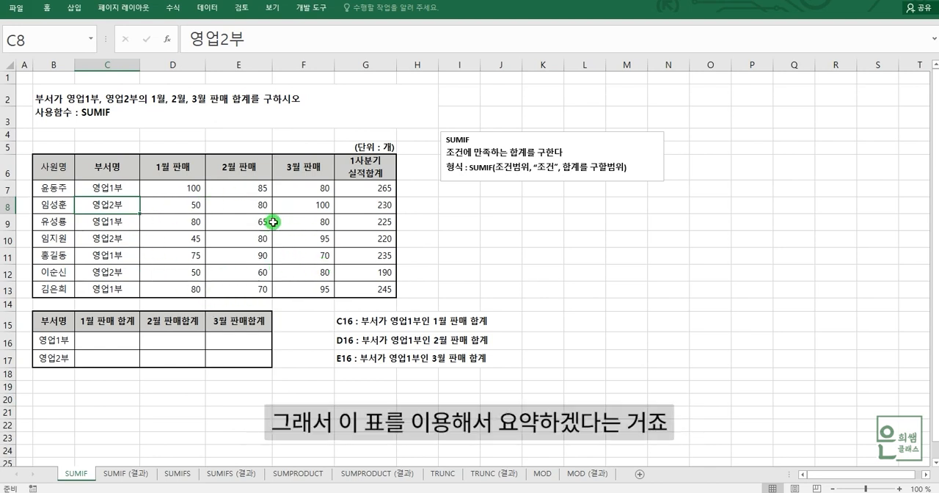
Step: Examine the 영업1부 summary cells C16:E16 against the notes in G15:G17 describing each month's sales total
left_click(127, 344)
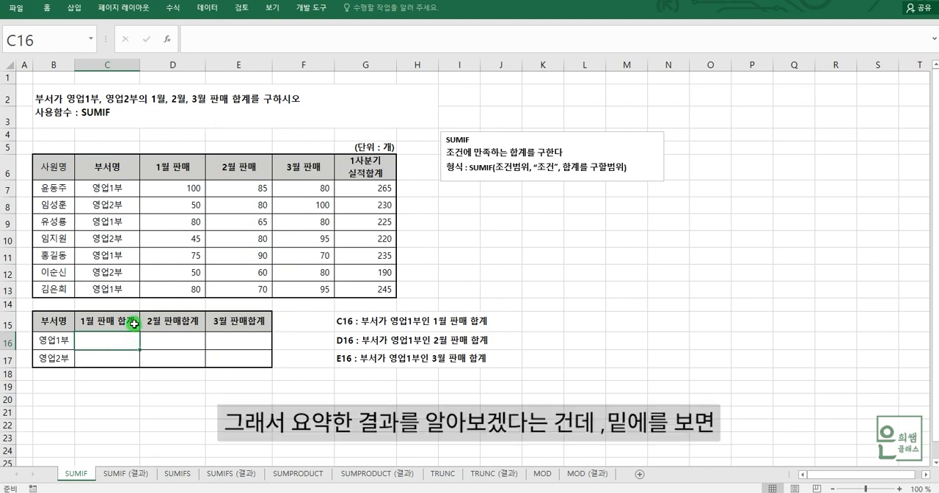
left_click(57, 341)
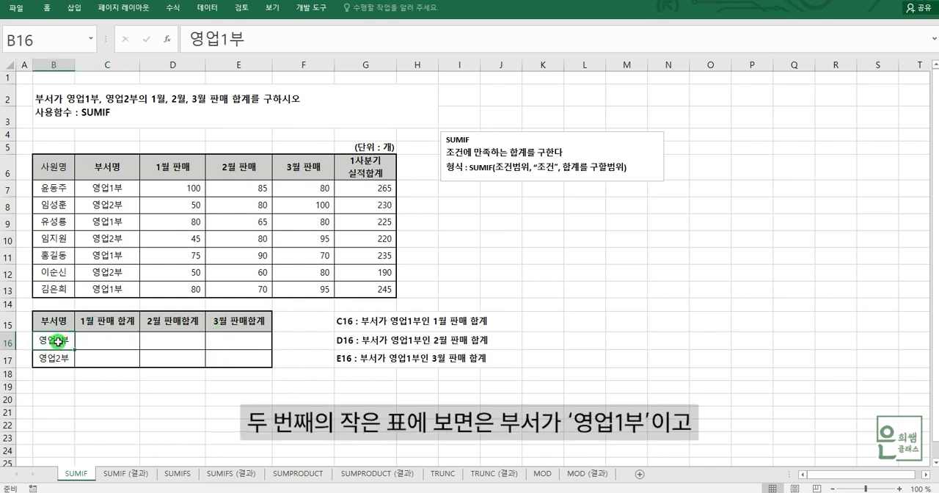
left_click(101, 323)
left_click(109, 343)
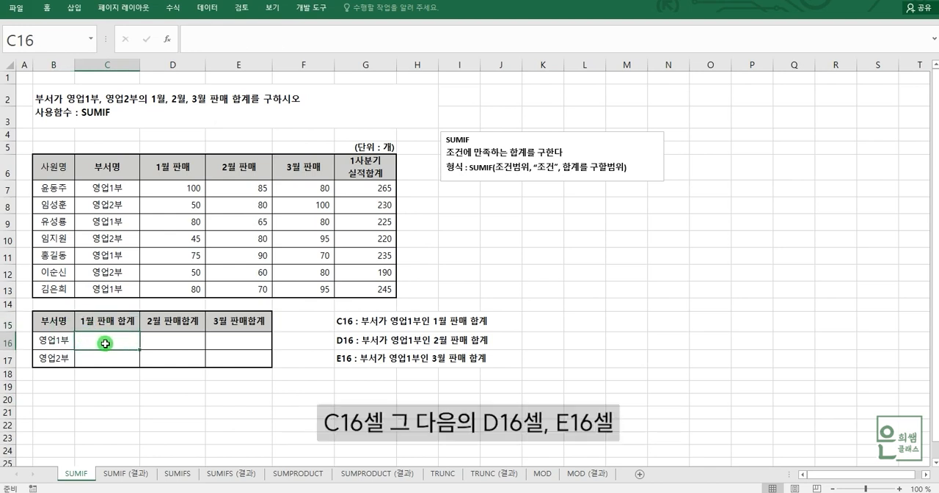
left_click(174, 342)
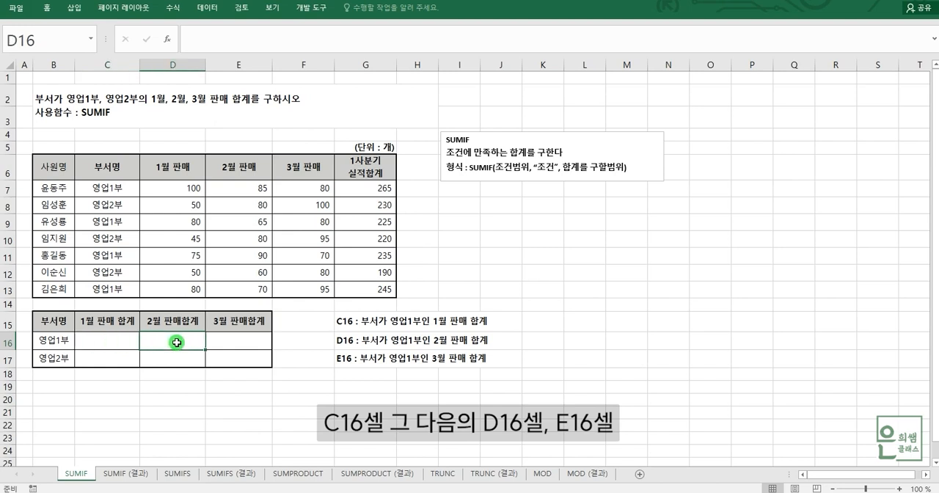
left_click(232, 342)
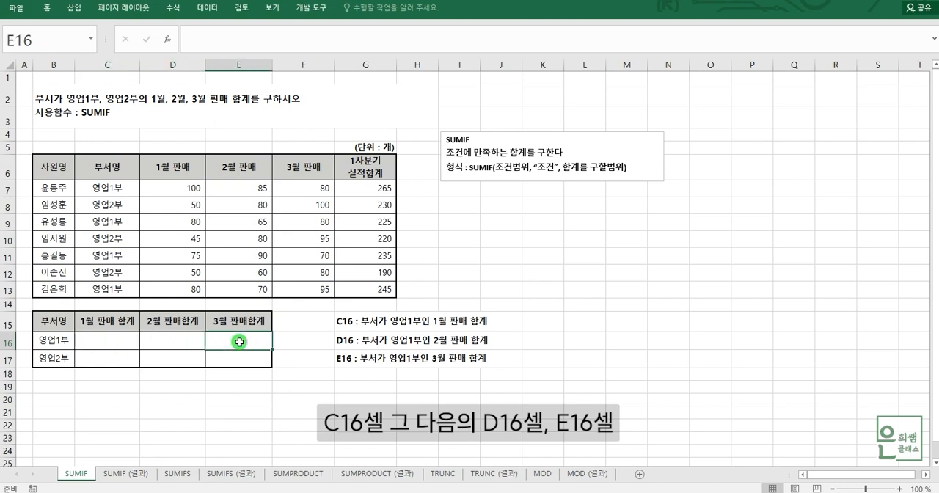
left_click(121, 344)
left_click_drag(121, 344, 222, 344)
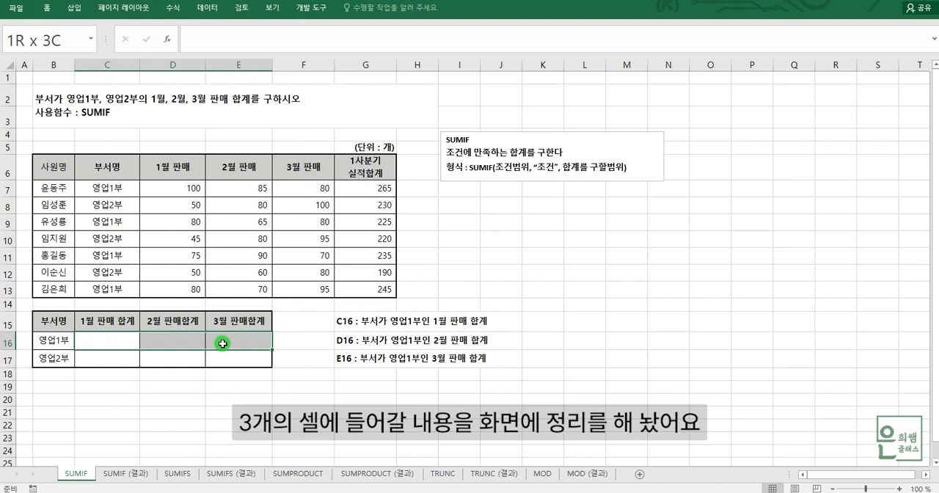
left_click_drag(361, 320, 362, 363)
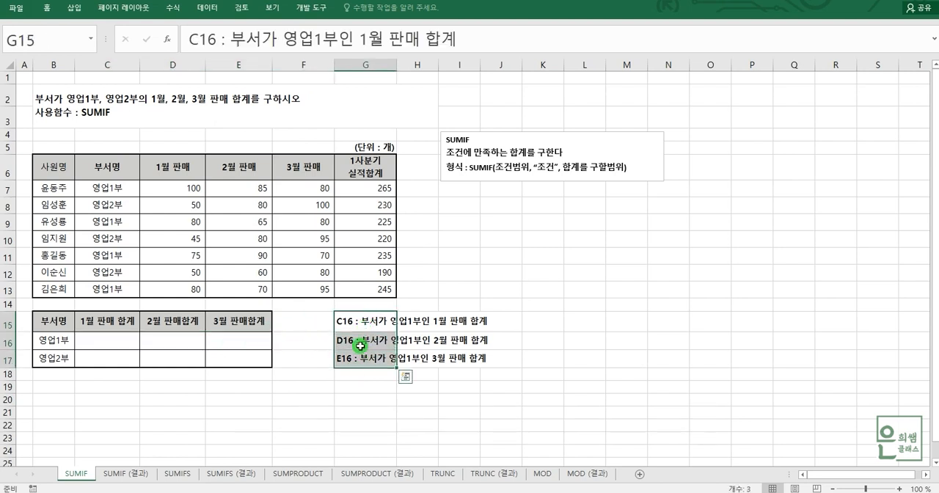
left_click(127, 340)
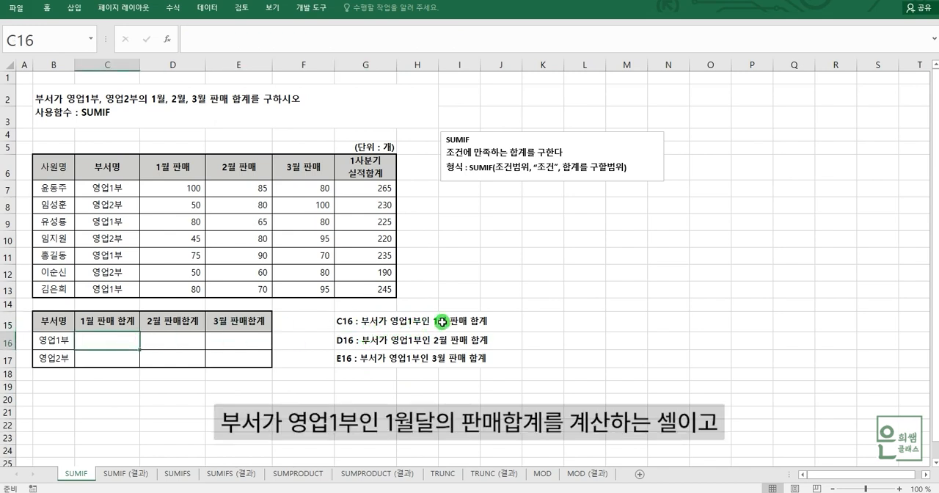
left_click(181, 339)
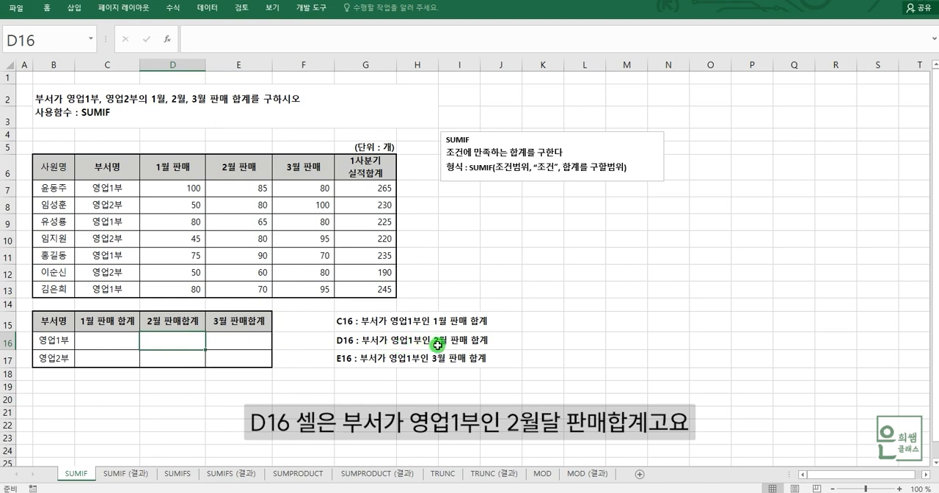
left_click(233, 343)
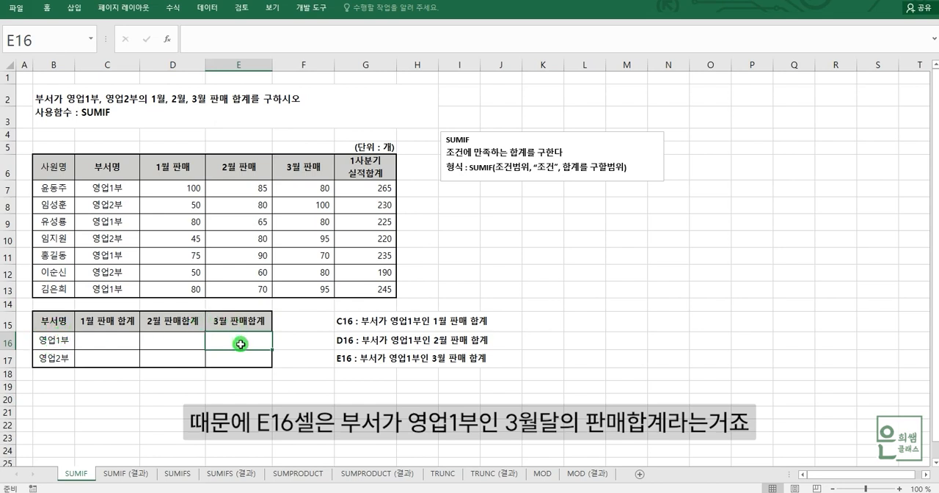
left_click(125, 340)
left_click(162, 340)
left_click(226, 340)
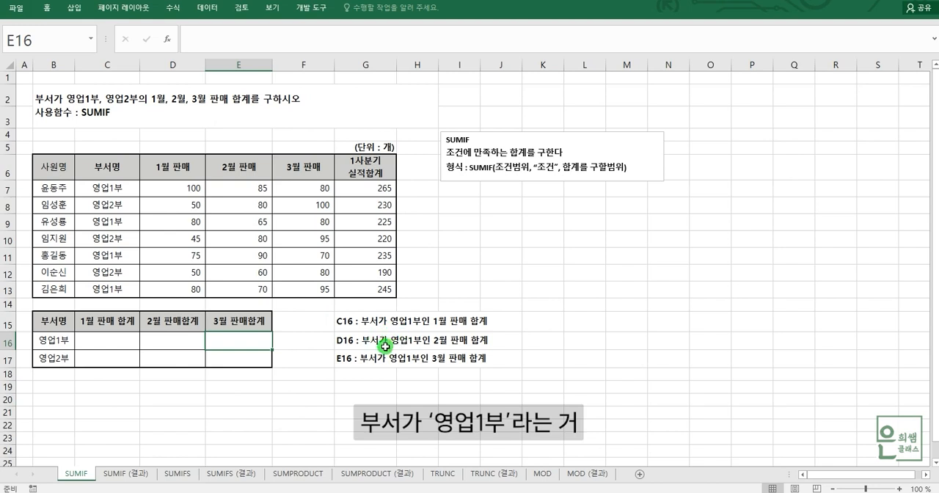
Step: Fill the 영업1부 cells C7, C9, C11 and C13 of the 부서명 column with yellow
left_click(96, 191)
left_click_drag(95, 222, 88, 290)
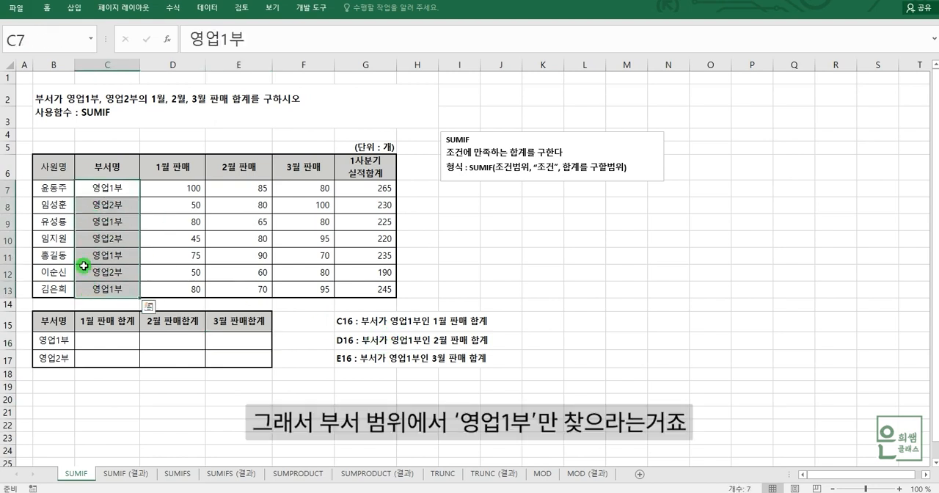
left_click(107, 194)
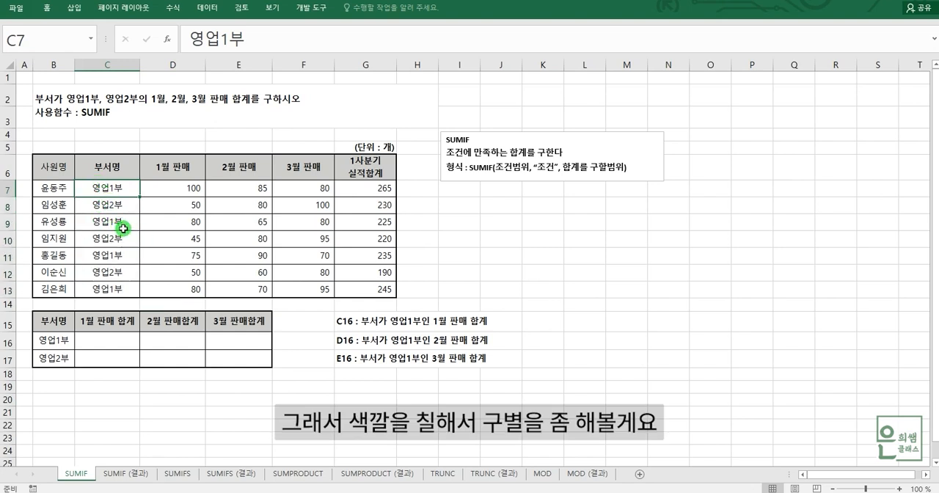
left_click(107, 223, "ctrl")
left_click(110, 256, "ctrl")
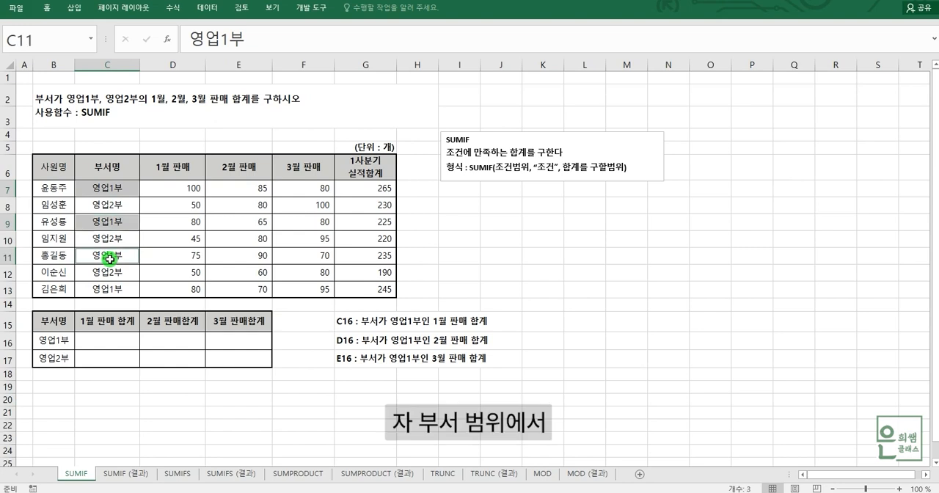
left_click(121, 290, "ctrl")
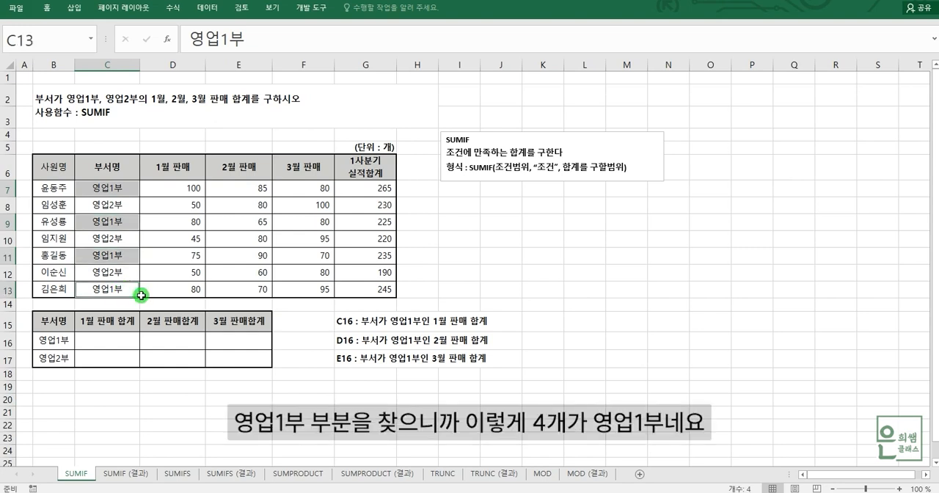
left_click(50, 9)
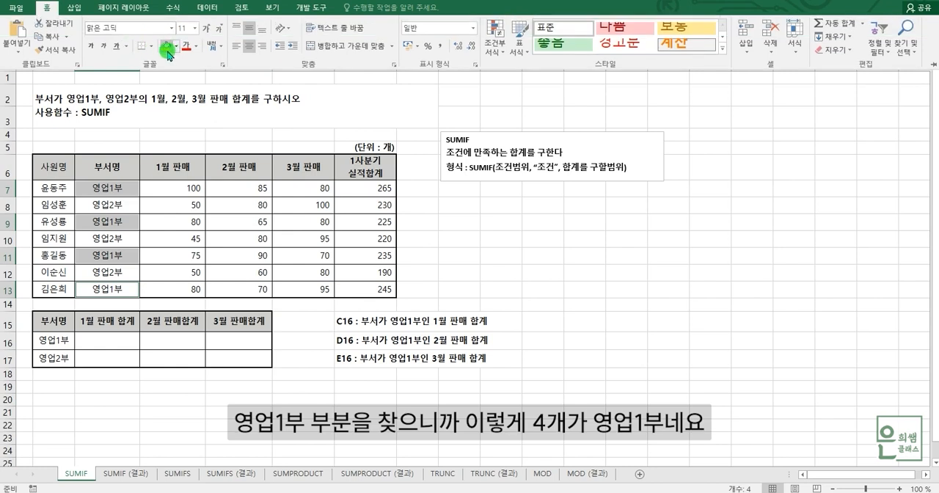
left_click(168, 50)
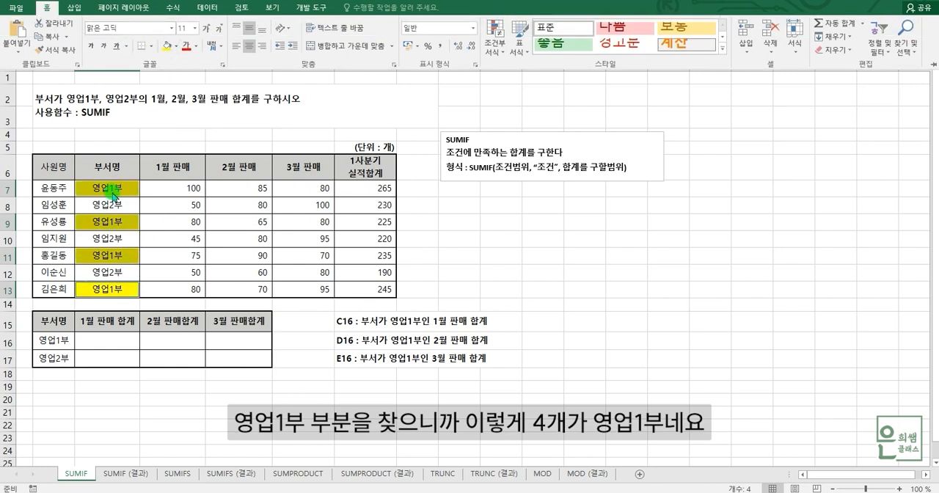
Step: Review the 부서명 range C7:C13 and each yellow 영업1부 cell that meets the condition
left_click(116, 192)
left_click(124, 221)
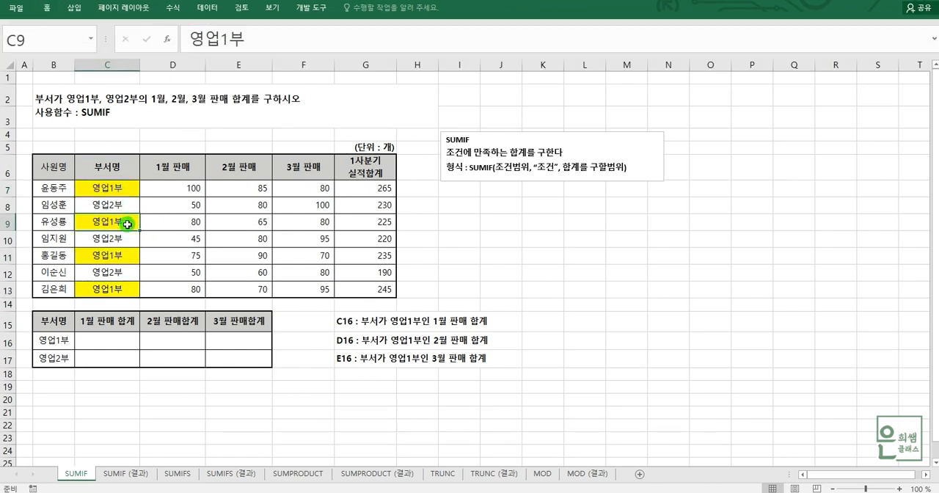
left_click(127, 257)
left_click_drag(118, 188, 116, 285)
left_click(111, 191)
left_click(118, 222)
left_click(119, 254)
left_click(119, 291)
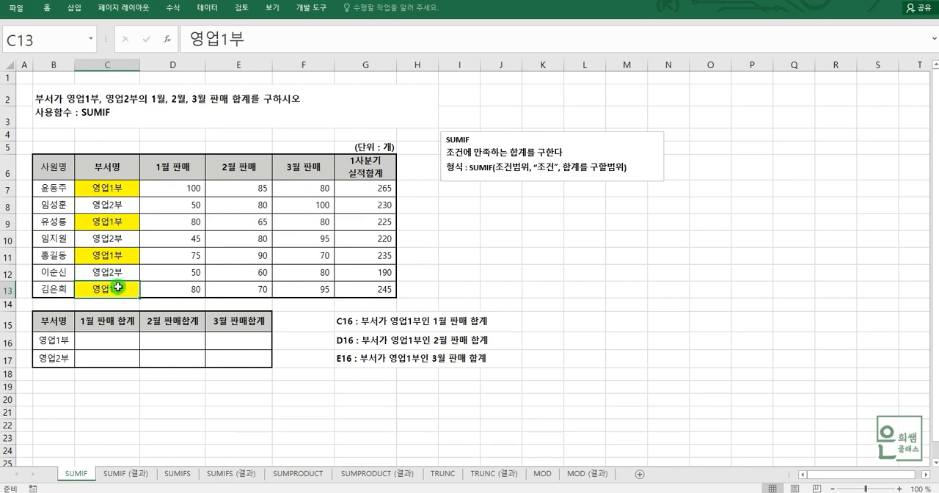
Step: Fill the 1월 판매 figures of the 영업1부 rows in D7, D9, D11 and D13 with yellow
left_click(170, 191)
left_click_drag(170, 191, 176, 288)
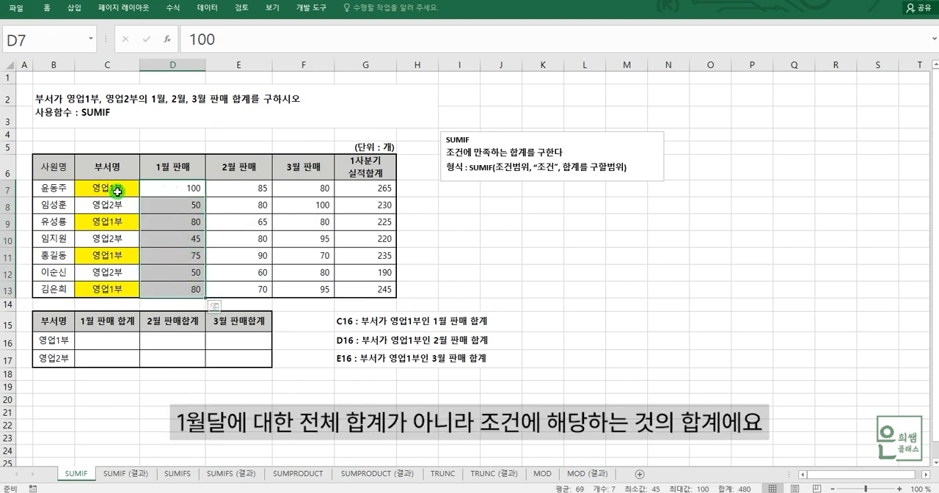
left_click_drag(116, 191, 171, 188)
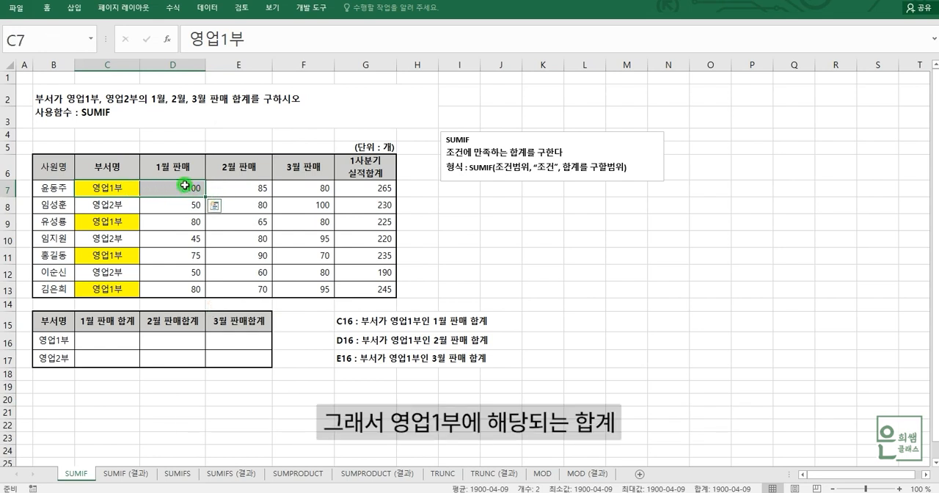
left_click_drag(126, 221, 189, 221, "ctrl")
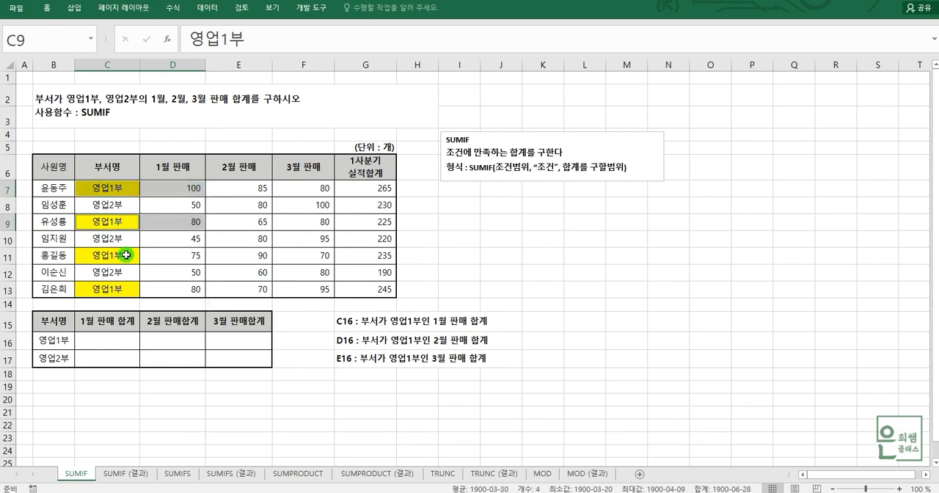
left_click_drag(117, 256, 176, 255, "ctrl")
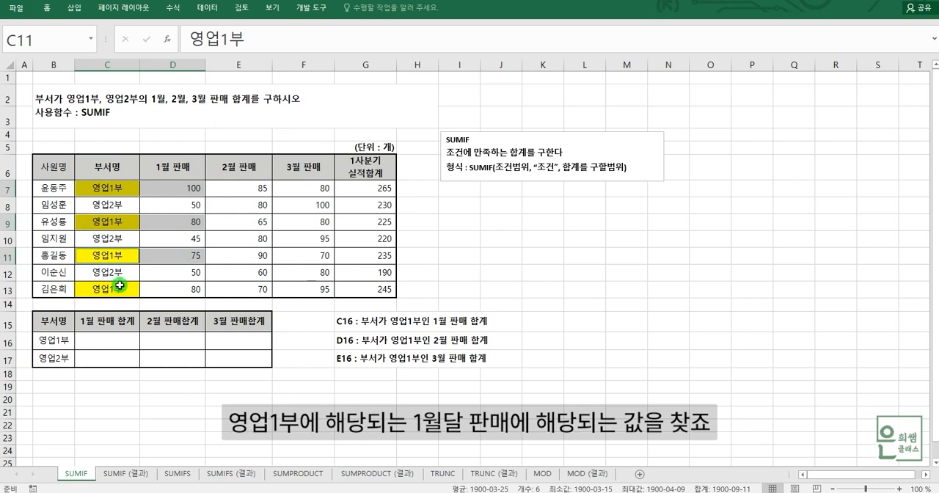
left_click(129, 289, "ctrl")
left_click_drag(129, 291, 185, 289, "ctrl")
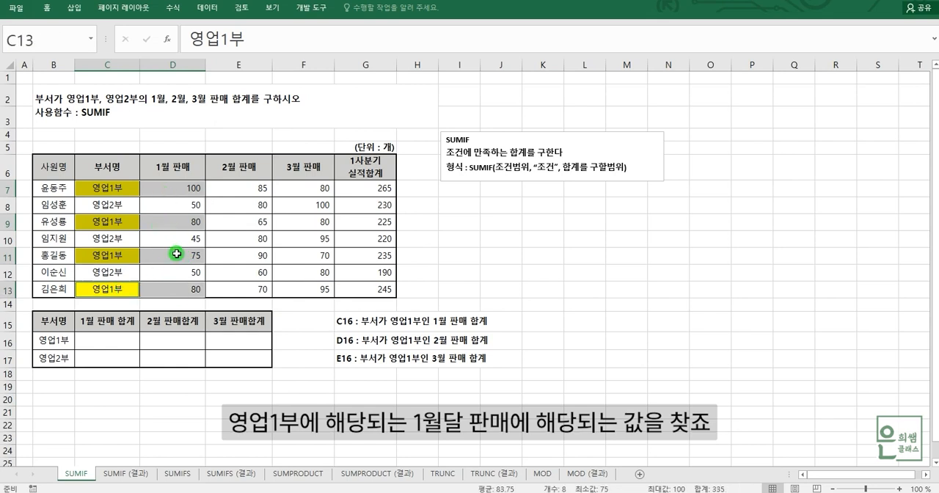
left_click(47, 9)
left_click(171, 47)
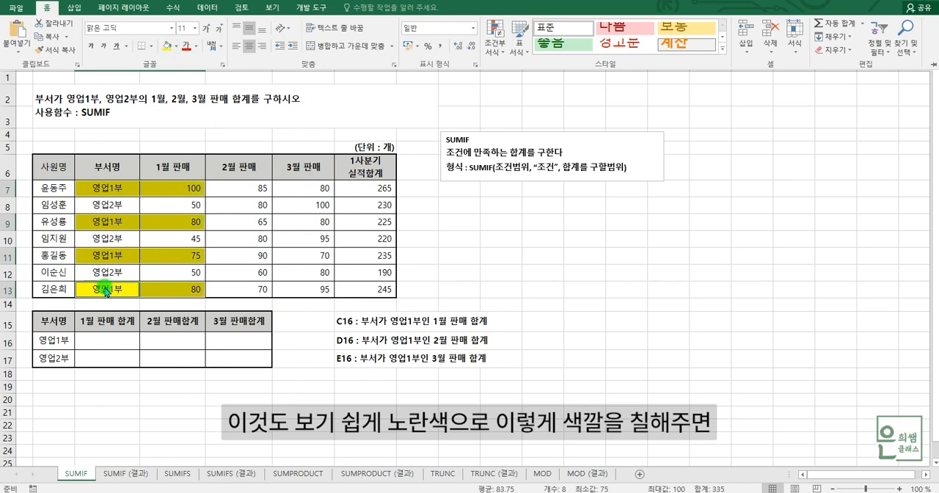
left_click(163, 249)
Step: Review the 부서명 range C7:C13, the 영업1부 cells with their yellow 1월 판매 figures, and the summary headings around C16
left_click_drag(114, 187, 130, 294)
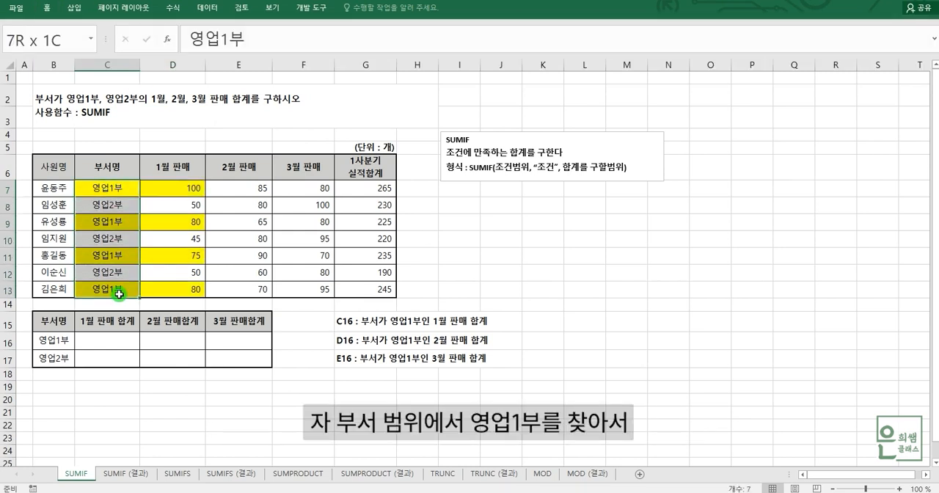
left_click(122, 189)
left_click(126, 222)
left_click(123, 254)
left_click(123, 288)
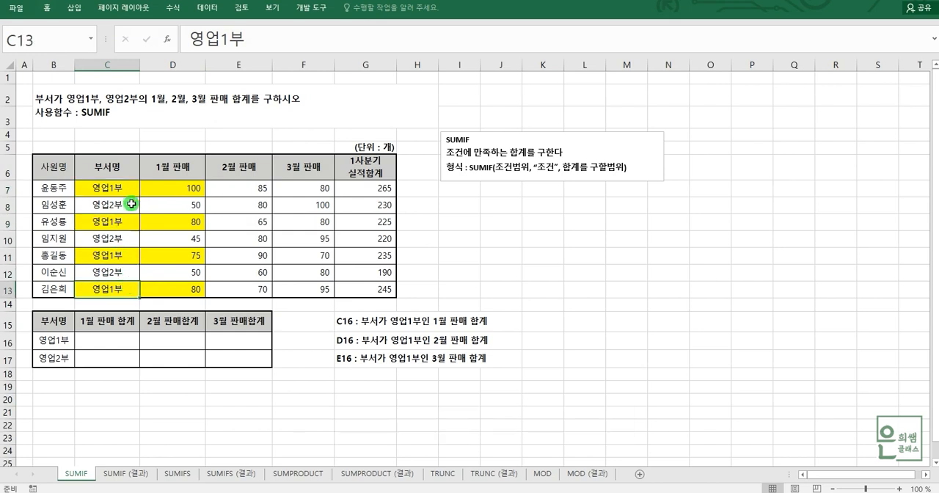
left_click(182, 189)
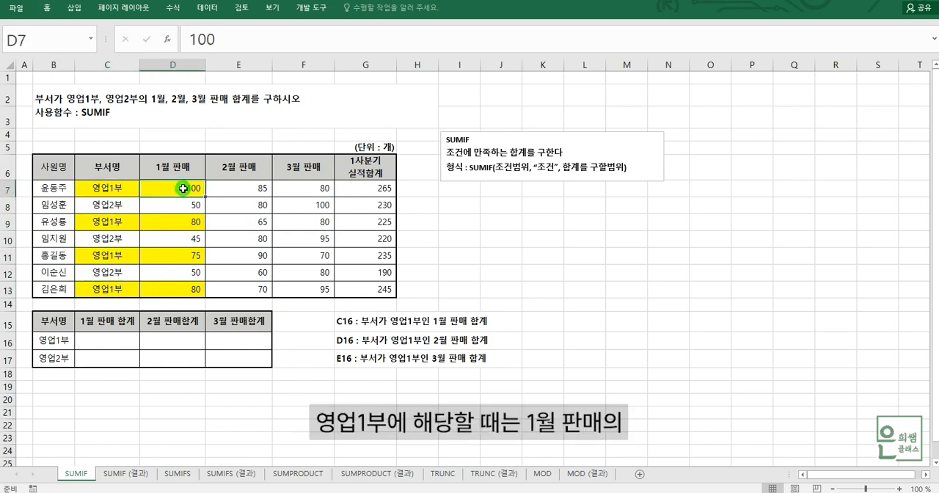
left_click(189, 222)
left_click(191, 255)
left_click(196, 292)
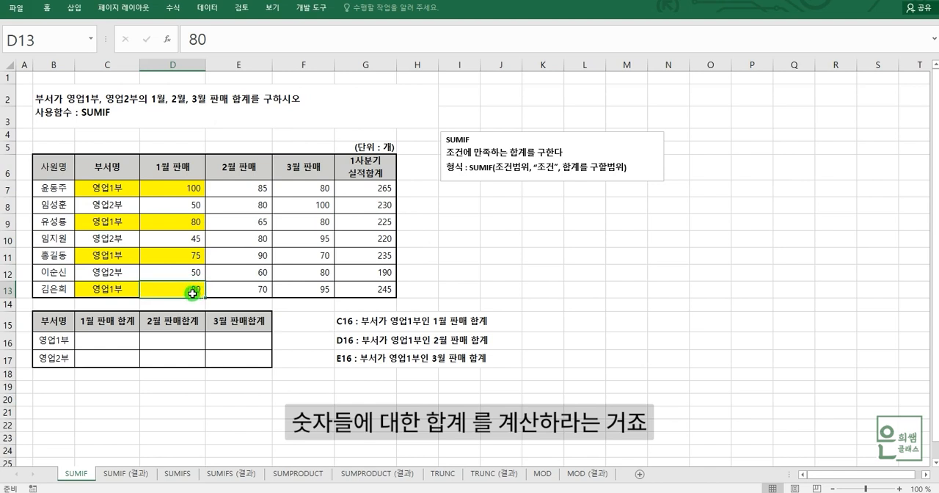
left_click(125, 338)
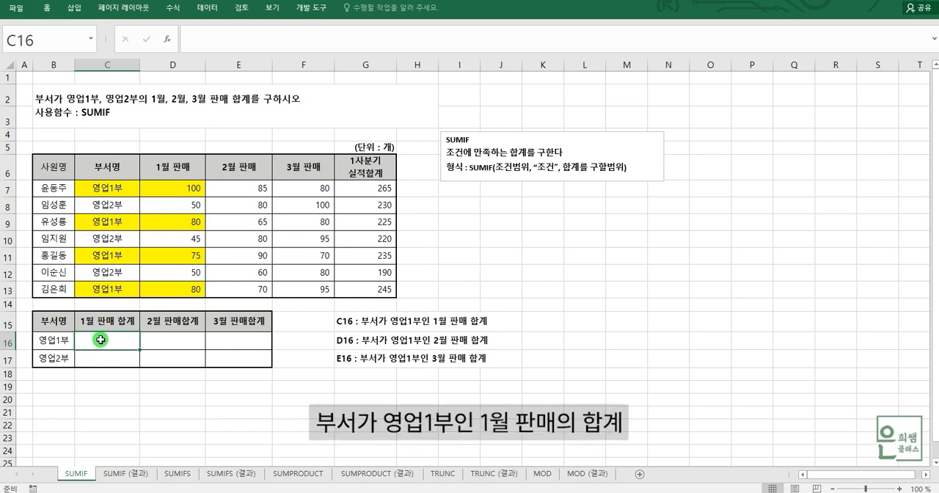
left_click(54, 320)
left_click(57, 340)
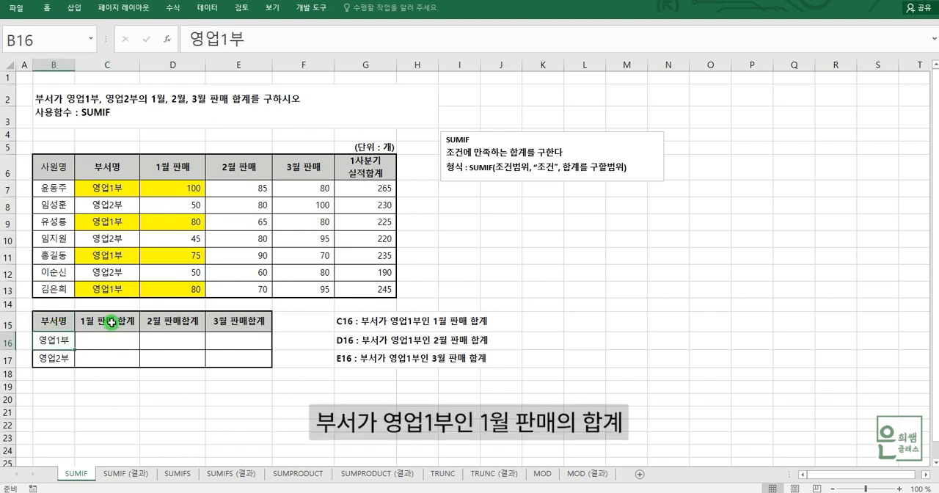
left_click(111, 322)
Step: Start a SUMIF formula in C16 with the 부서명 cells C7:C13 as the condition range
left_click(112, 336)
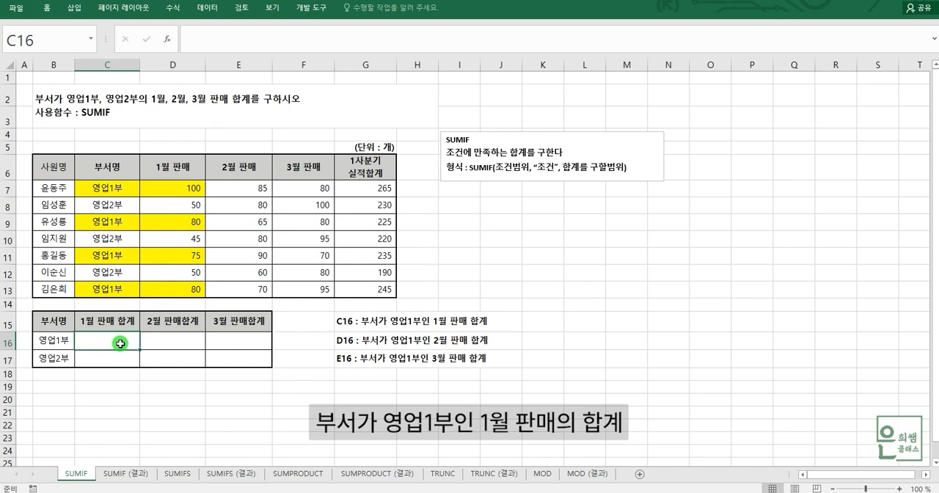
type("=")
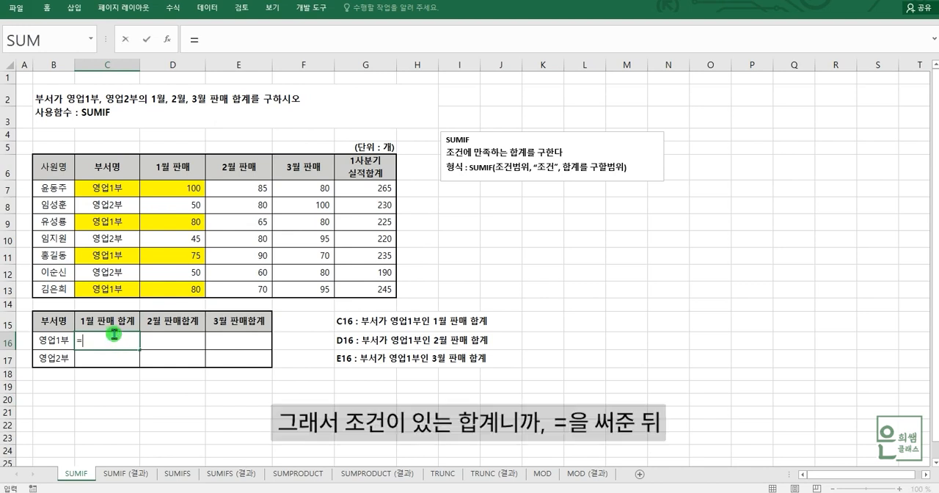
type("SUMIF(")
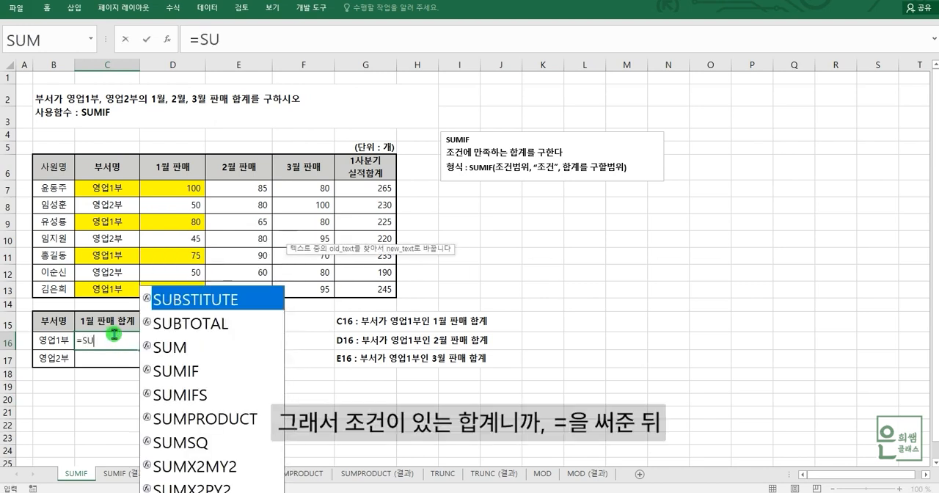
double_click(163, 371)
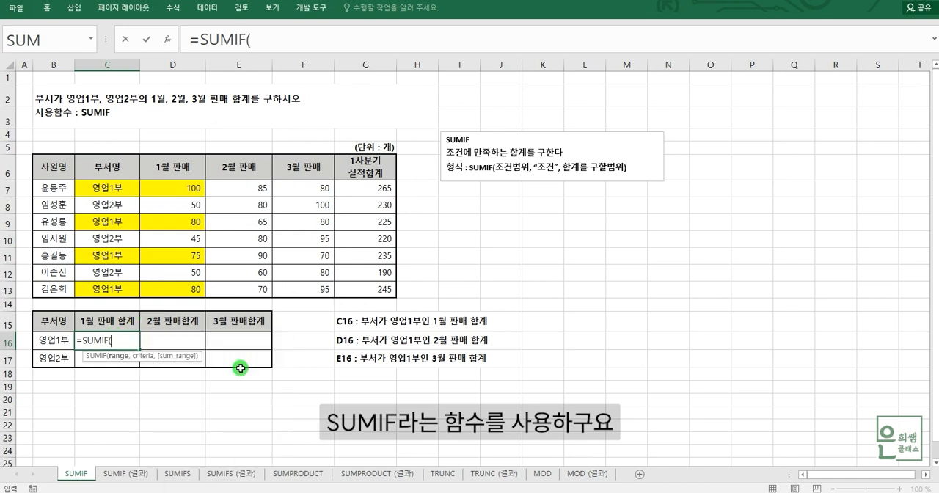
left_click(267, 35)
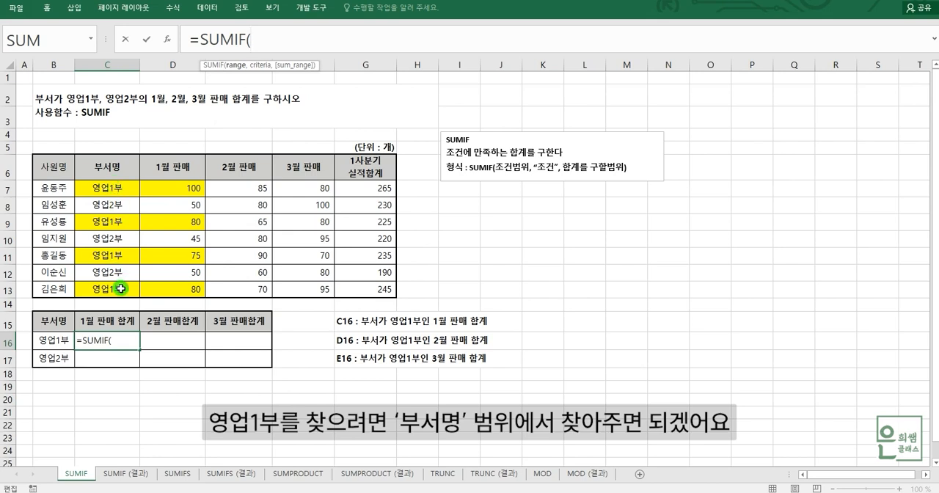
left_click_drag(108, 188, 110, 290)
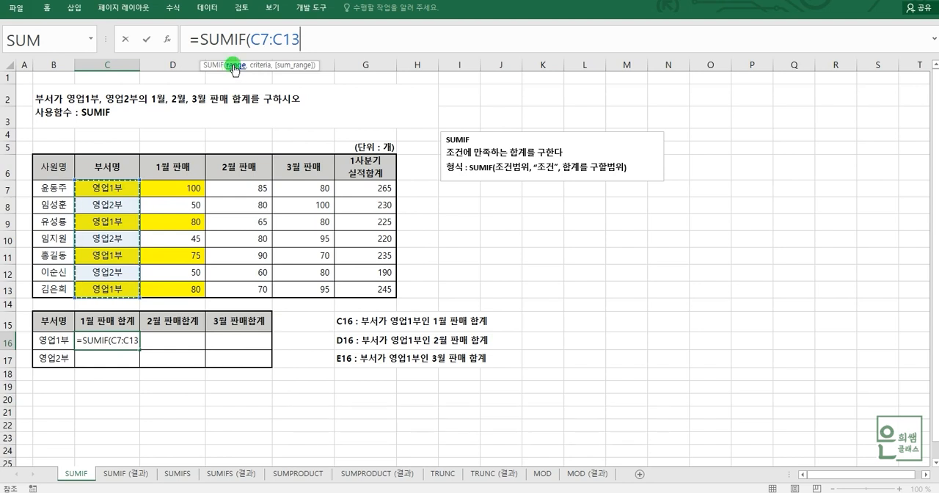
type(",")
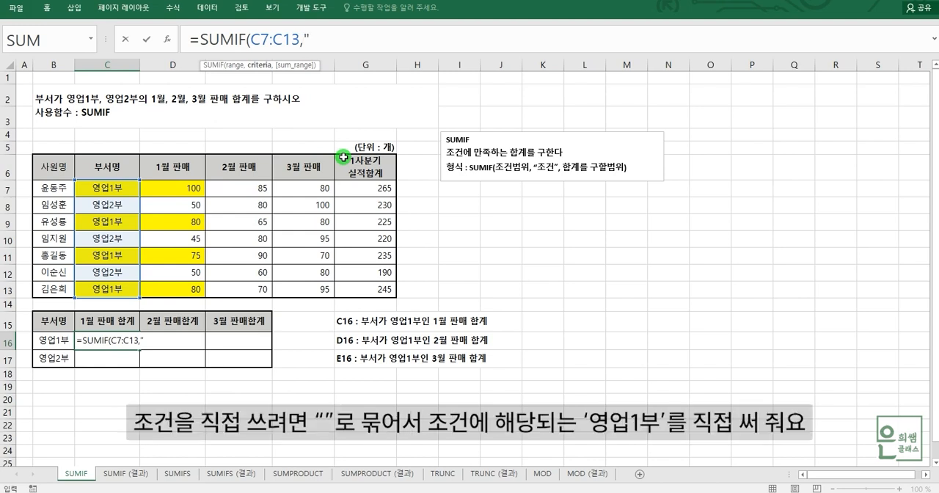
Step: Try the quoted text "영업1부" as the SUMIF criterion in C16, and remove it from the formula
type("영업1")
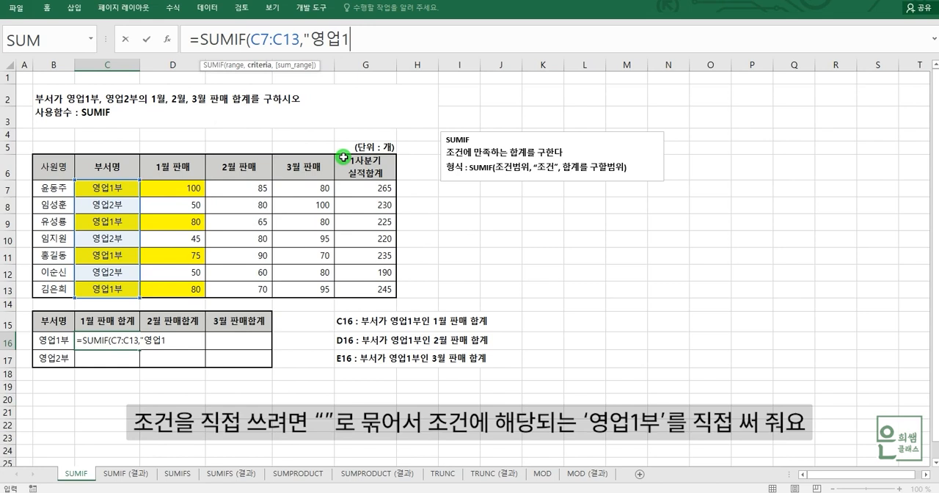
type("ㅂㅜ'")
type("\"")
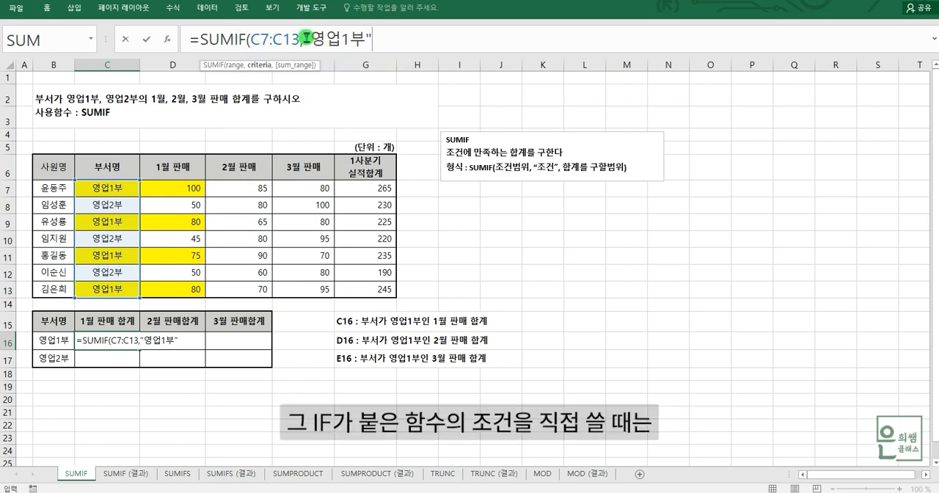
left_click_drag(300, 39, 376, 37)
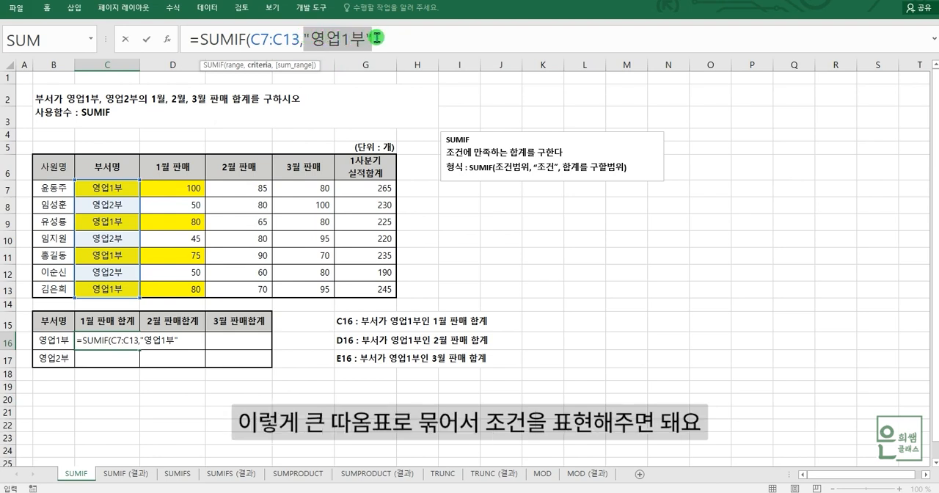
left_click(387, 34)
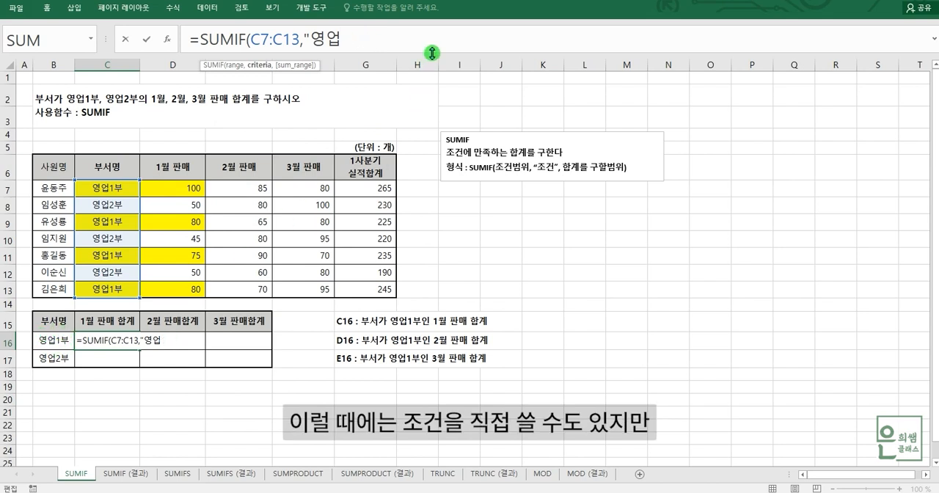
key("BackSpace")
key("BackSpace")
key("BackSpace")
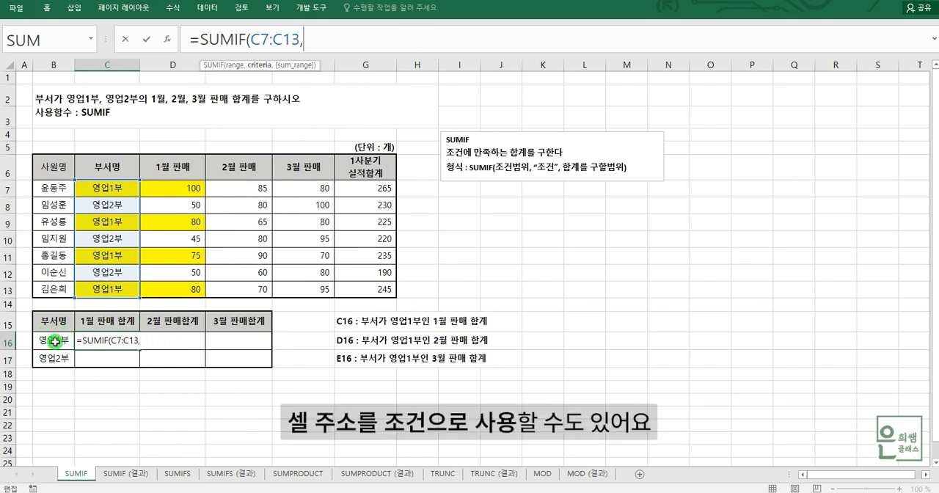
Step: Complete the C16 formula as =SUMIF(C7:C13,B16,D7:D13), reviewing its three arguments before entering it
left_click(53, 341)
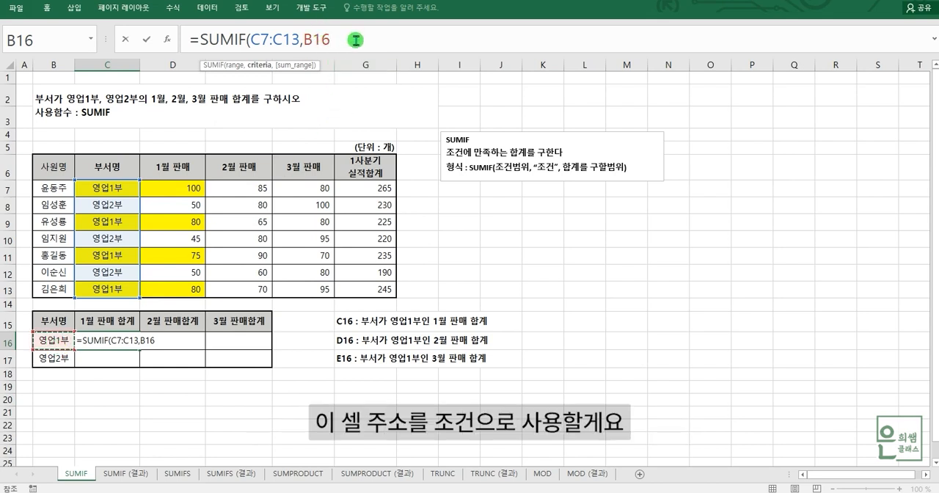
type(",")
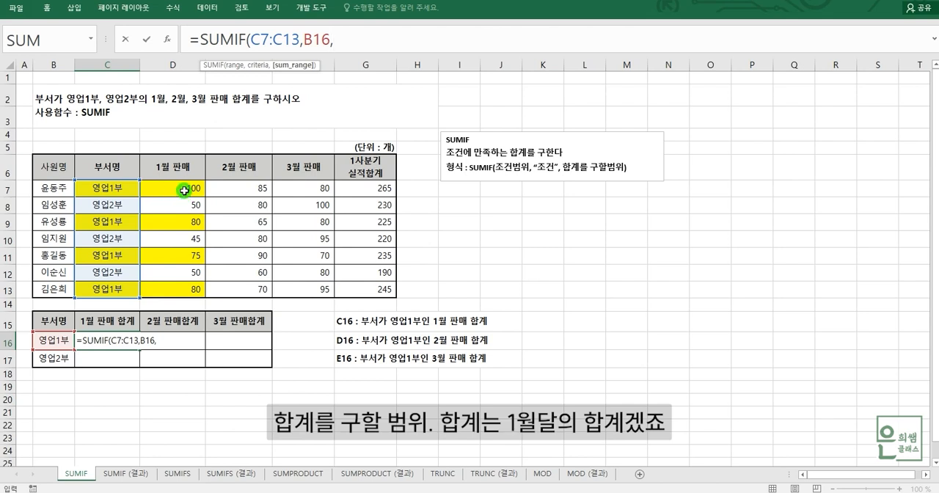
left_click_drag(178, 186, 189, 281)
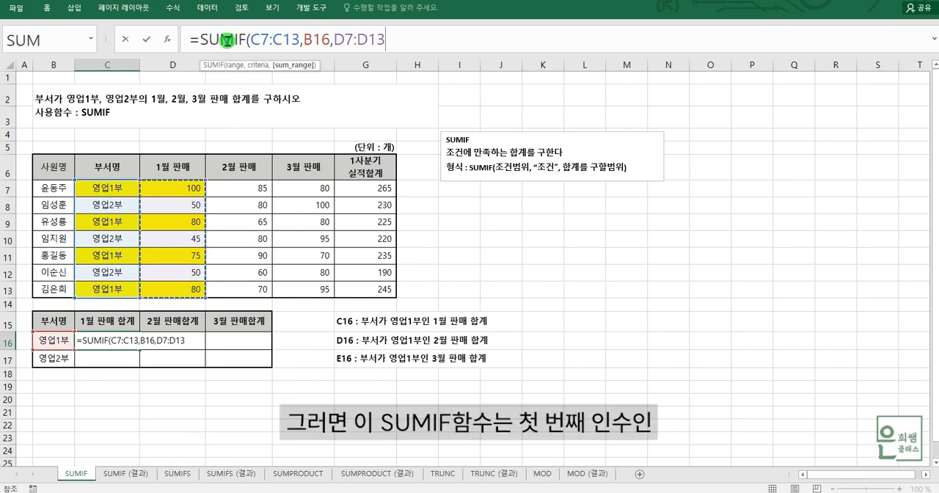
left_click(237, 65)
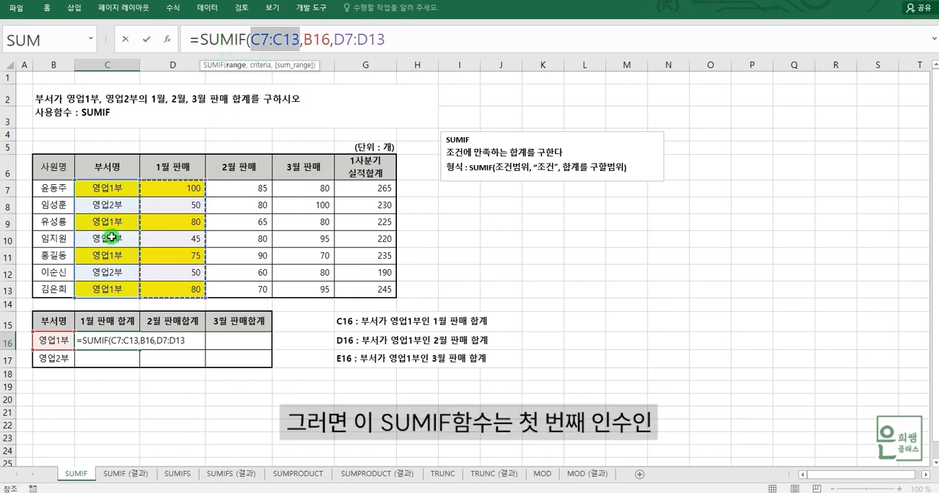
left_click(263, 65)
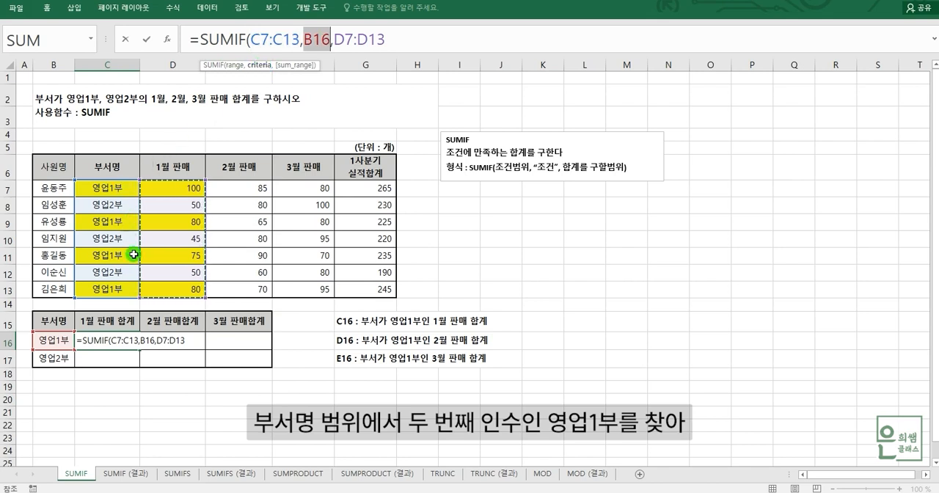
left_click(297, 65)
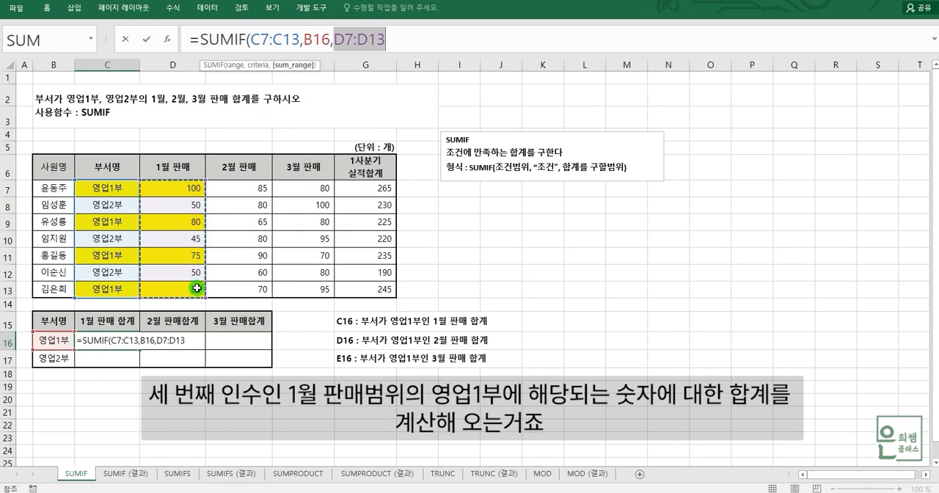
left_click(426, 46)
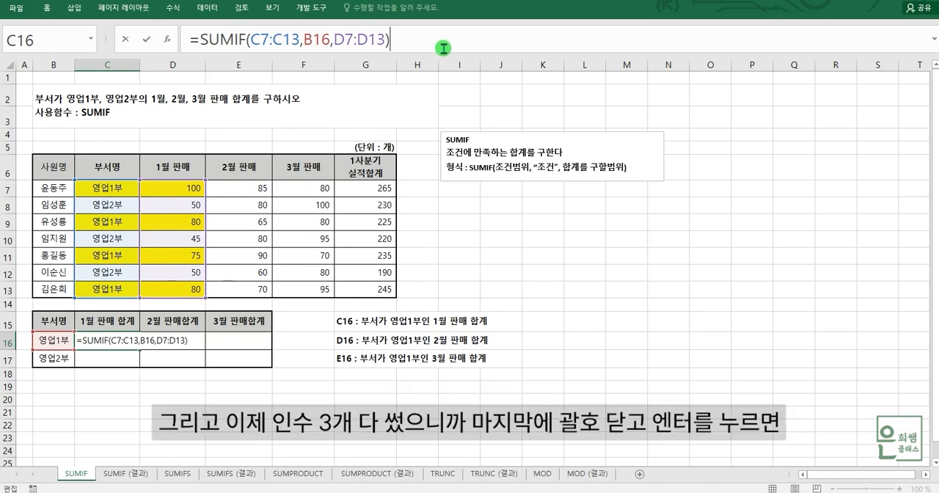
key("Return")
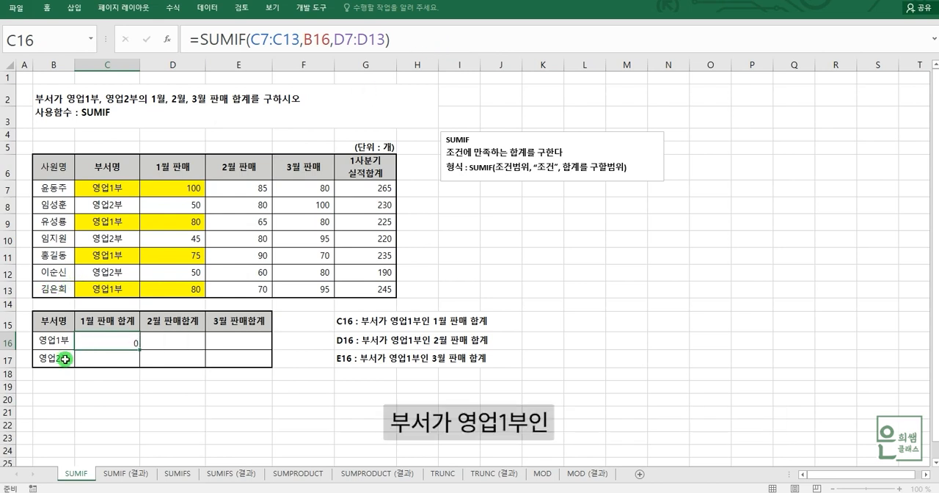
Step: Check the 1월 판매 합계 result in C16 against the yellow 영업1부 figures in D7, D9, D11 and D13
left_click(119, 344)
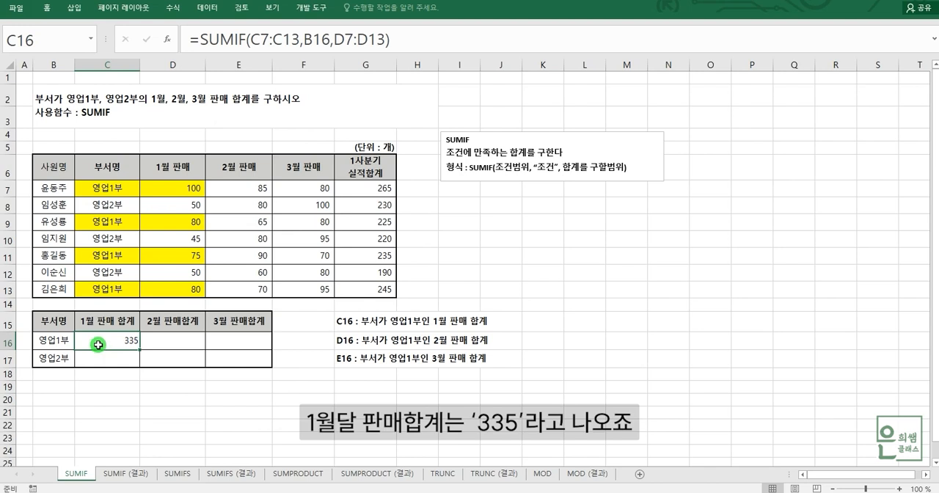
left_click(184, 189)
left_click(192, 226)
left_click(183, 255)
left_click(185, 291)
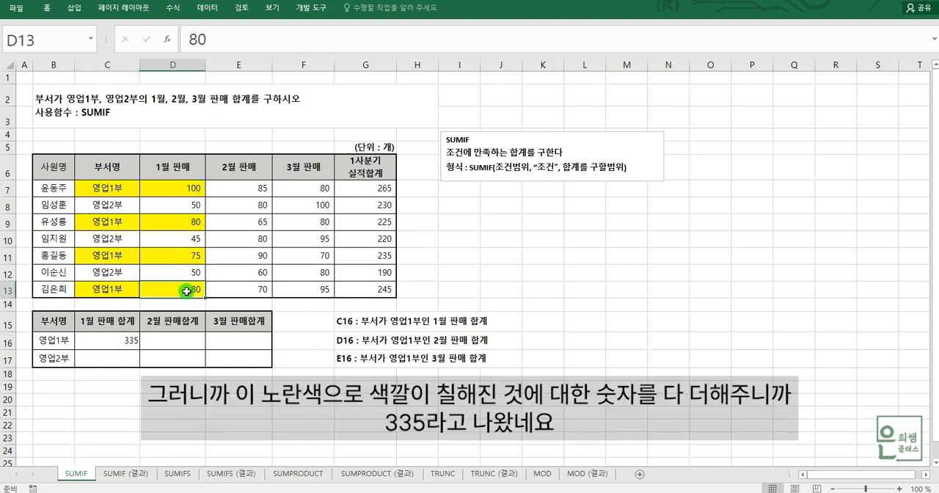
left_click(123, 339)
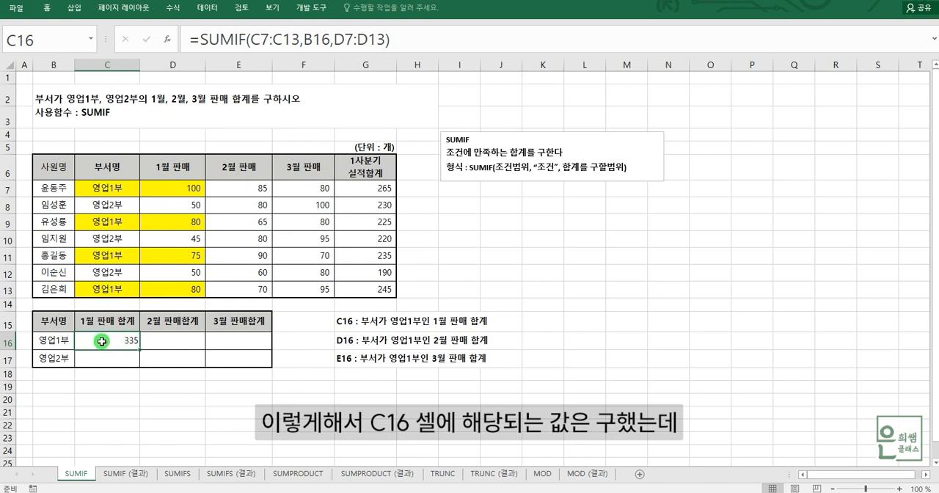
Step: Compare the 영업1부 total cells C16, D16 and E16 to see which month each one must sum
left_click(181, 341)
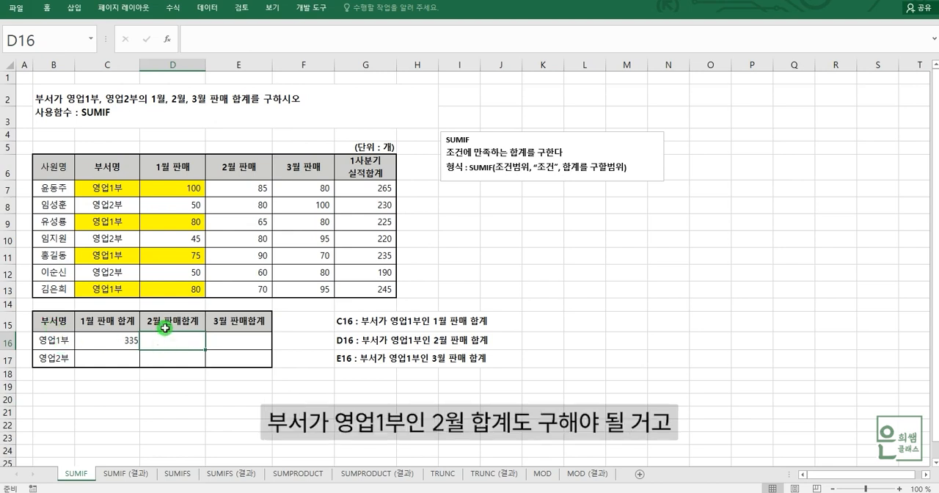
left_click(242, 342)
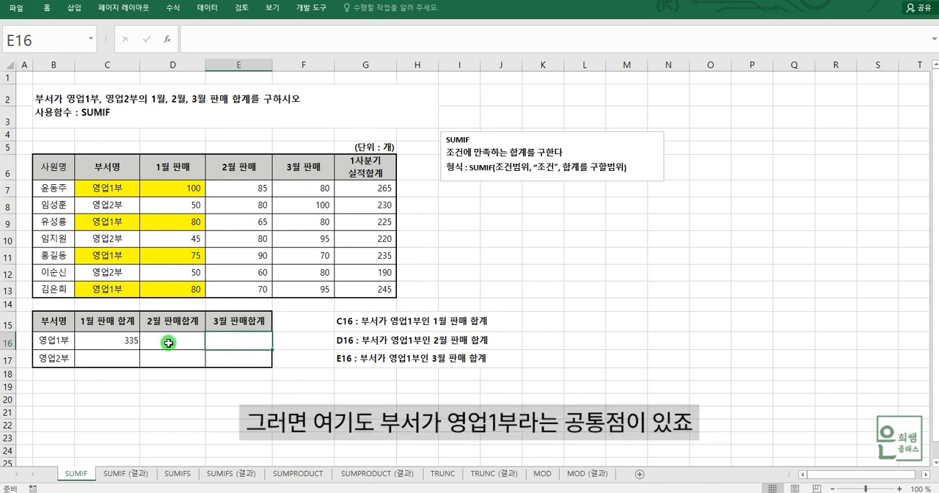
left_click(126, 341)
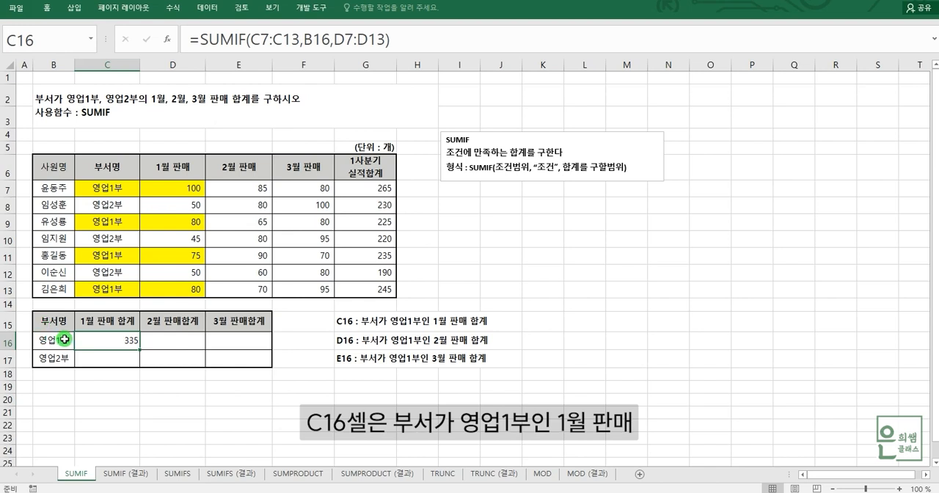
left_click(182, 343)
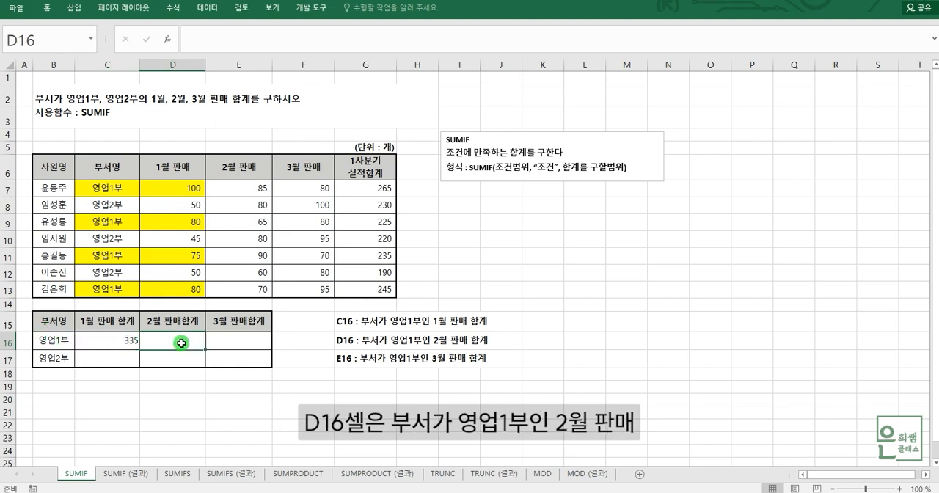
left_click(244, 342)
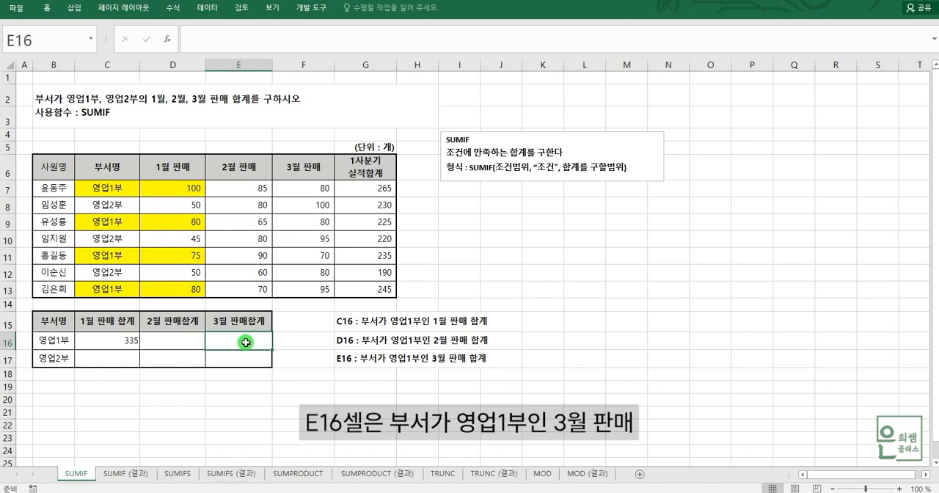
left_click(177, 343)
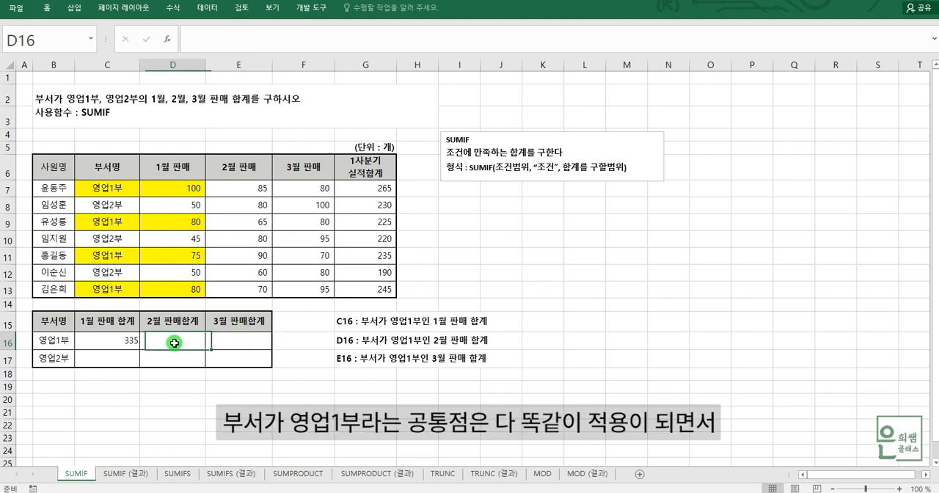
left_click(235, 339)
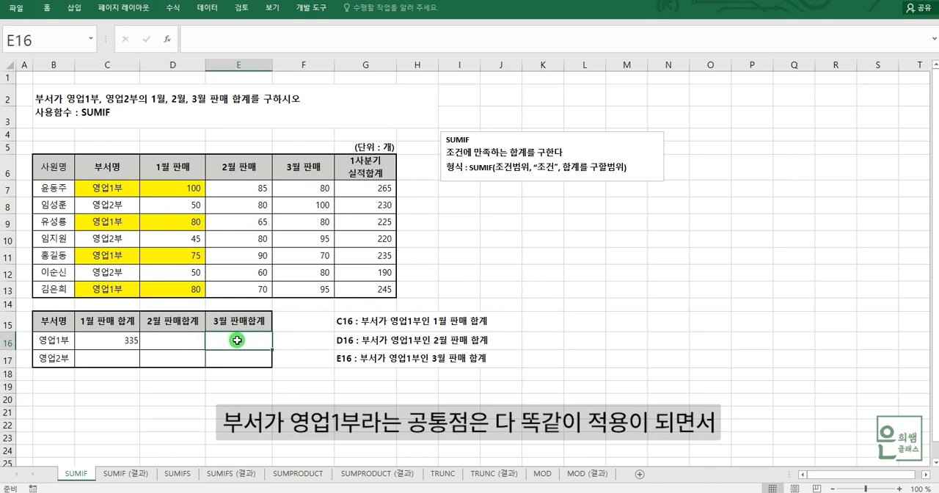
left_click(180, 345)
left_click(229, 342)
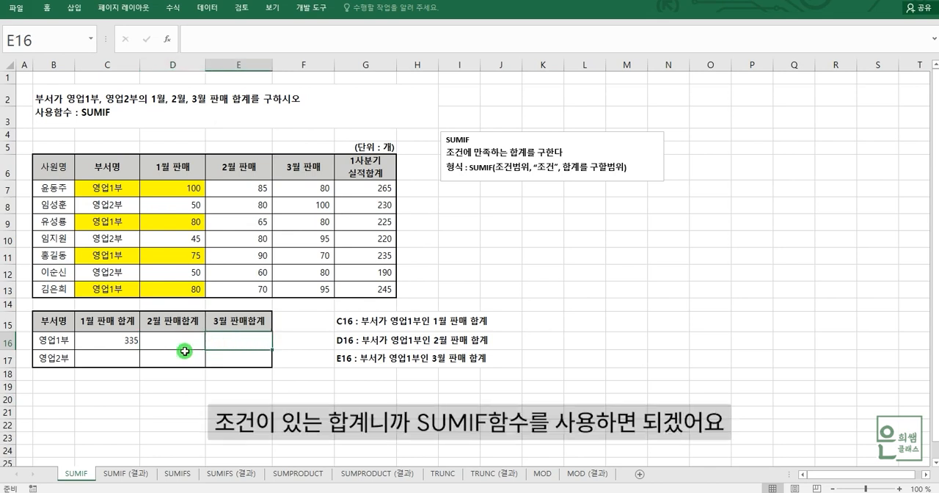
left_click(131, 341)
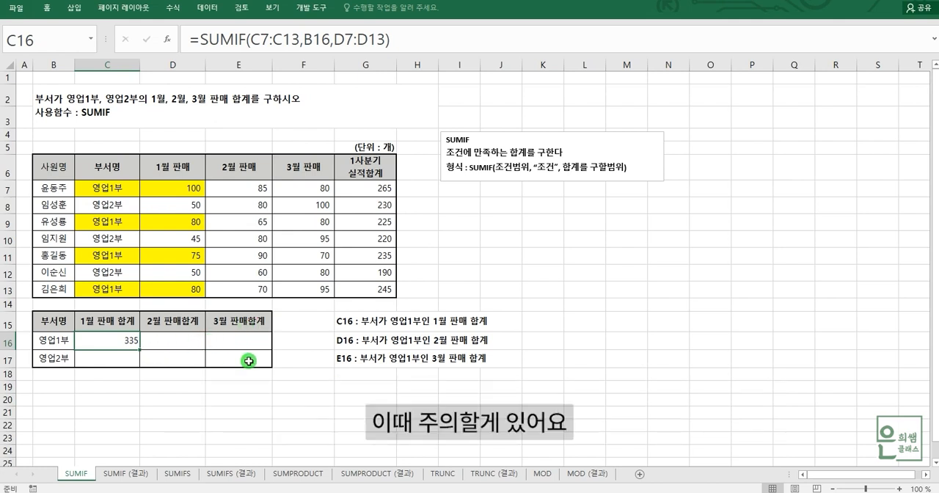
Step: Read the notes in G15:G17 describing C16, D16 and E16, focusing on the shared condition 부서가 영업1부
left_click(340, 324)
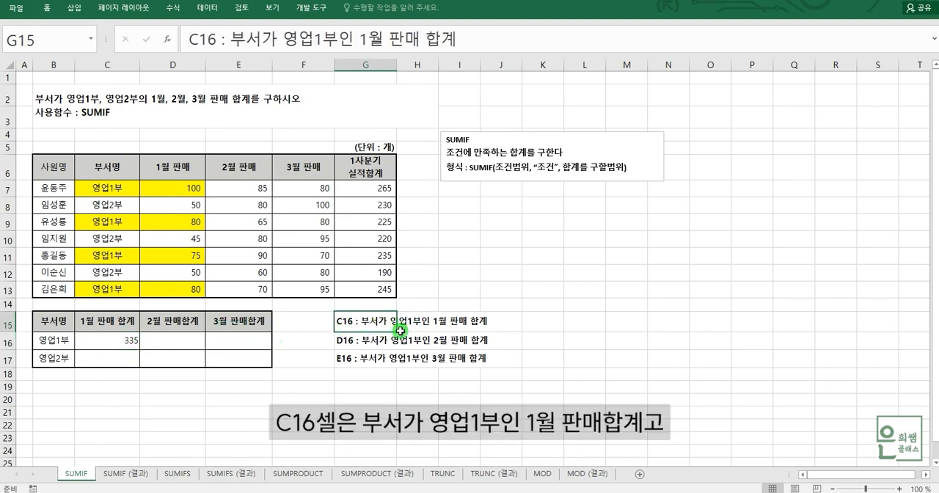
left_click(356, 342)
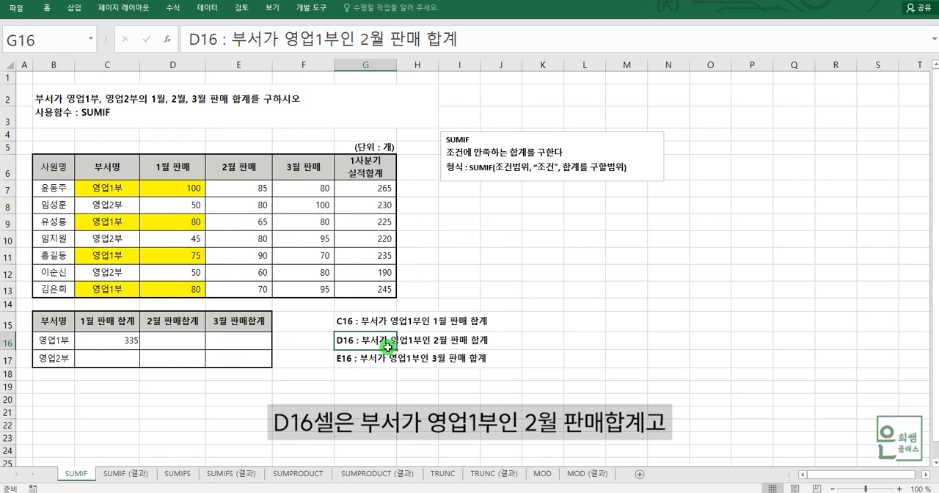
left_click(349, 361)
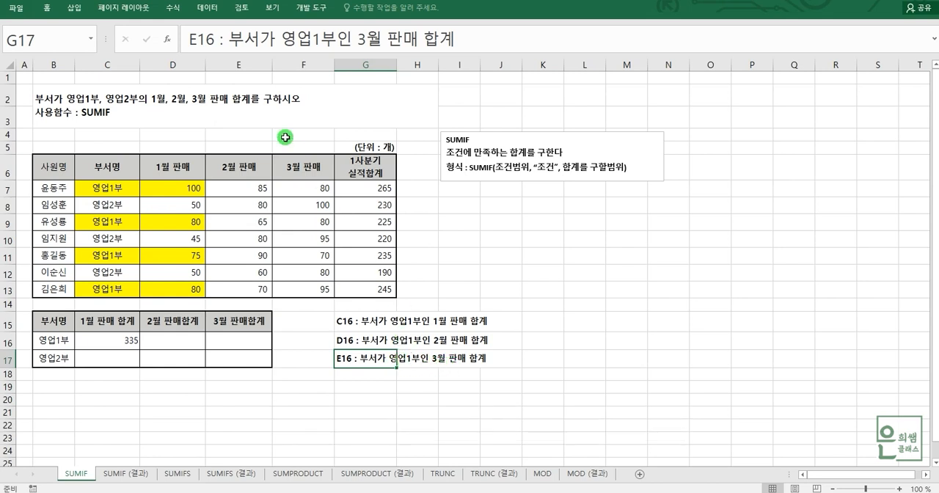
left_click_drag(115, 340, 219, 340)
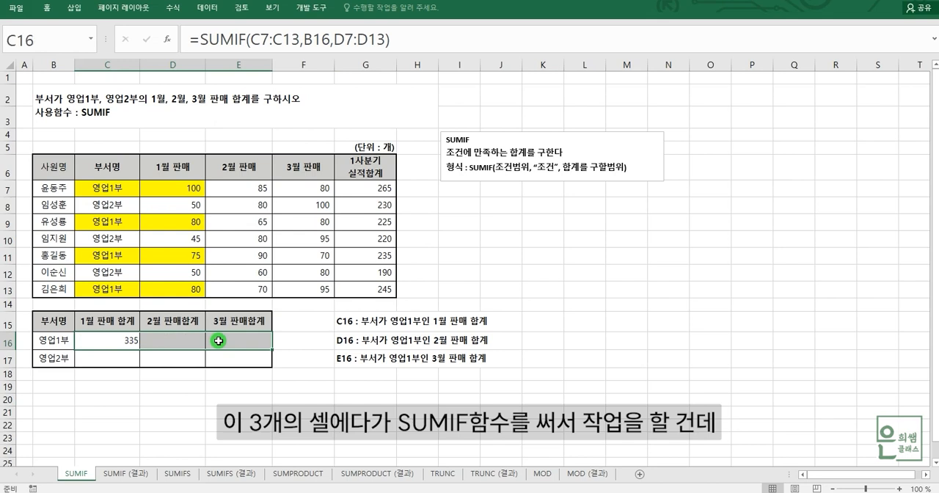
left_click(347, 329)
left_click_drag(232, 38, 338, 32)
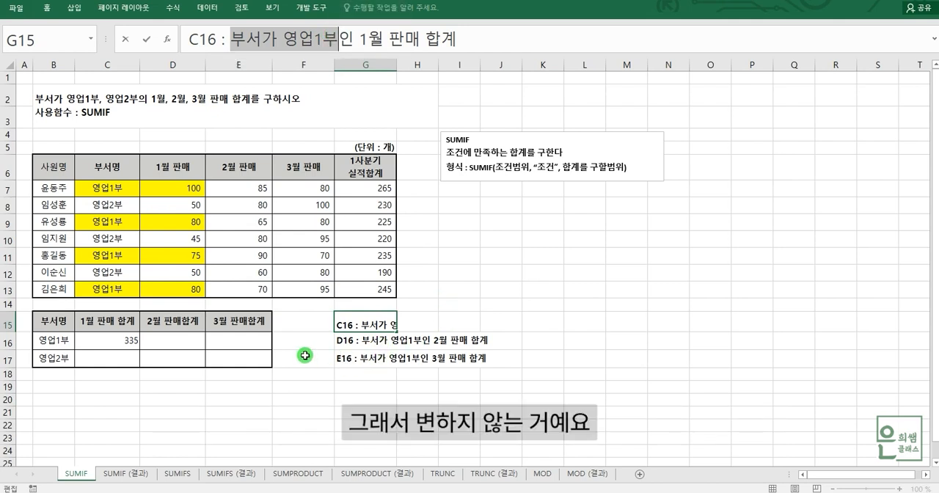
Step: Relate the 부서명 range C7:C13 and its 영업1부 entries to each of the total cells C16, D16 and E16
left_click_drag(111, 183, 119, 290)
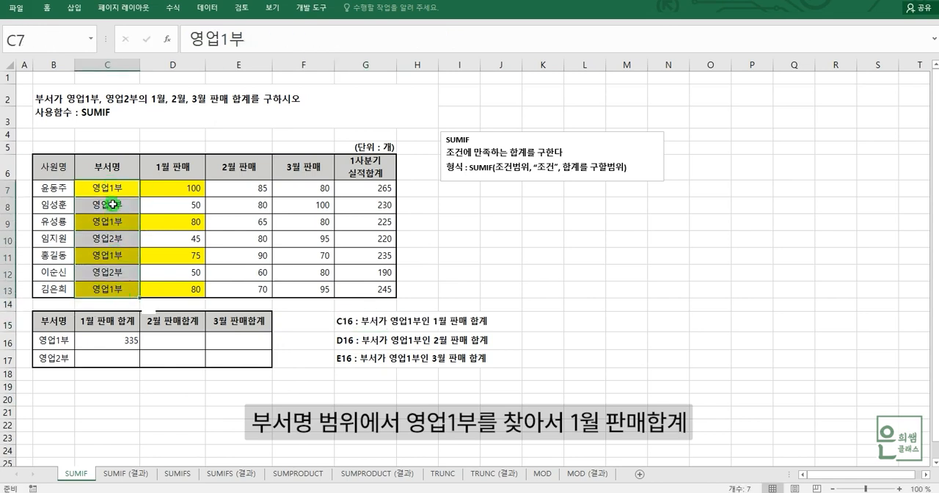
left_click(103, 346)
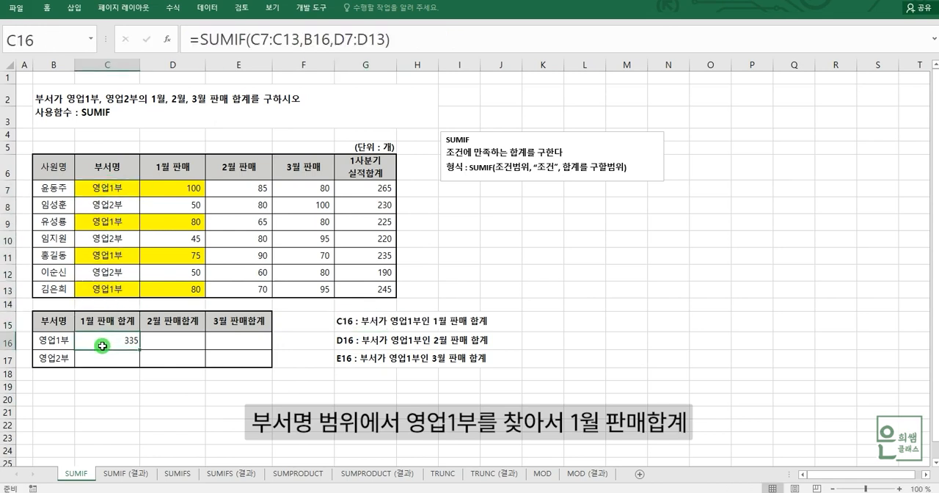
left_click(185, 344)
left_click_drag(118, 183, 123, 290)
left_click(118, 193)
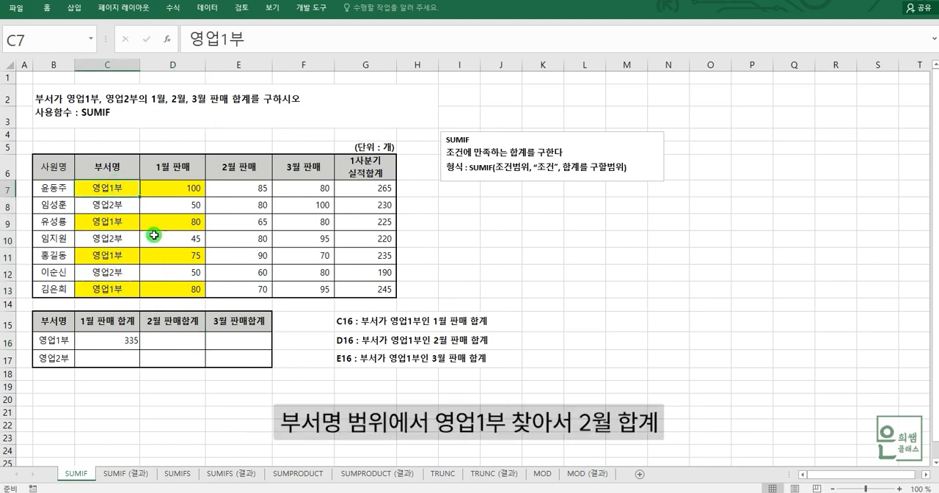
left_click(253, 340)
left_click_drag(128, 192, 123, 288)
left_click(118, 193)
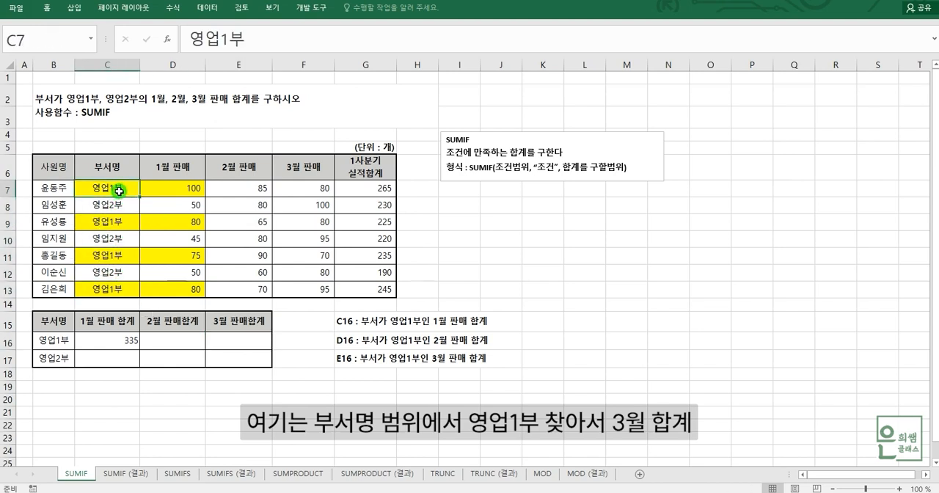
left_click(234, 338)
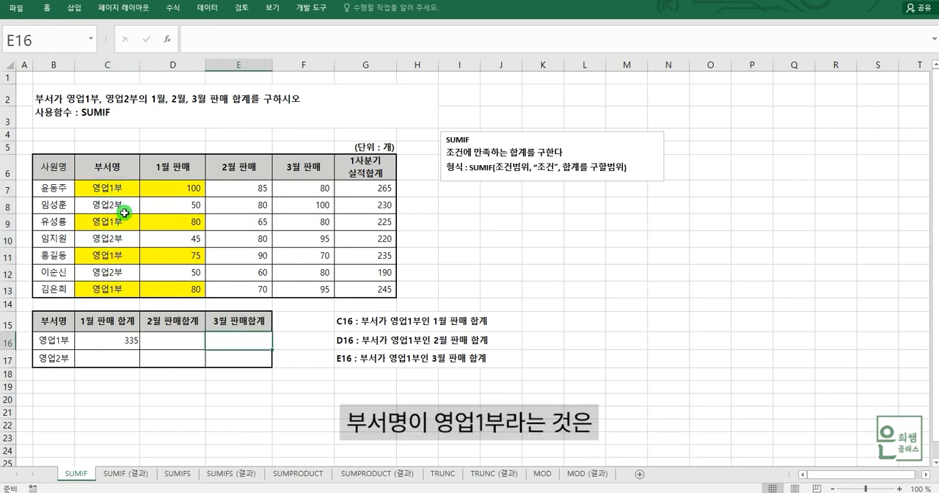
left_click_drag(115, 188, 110, 289)
left_click(111, 194)
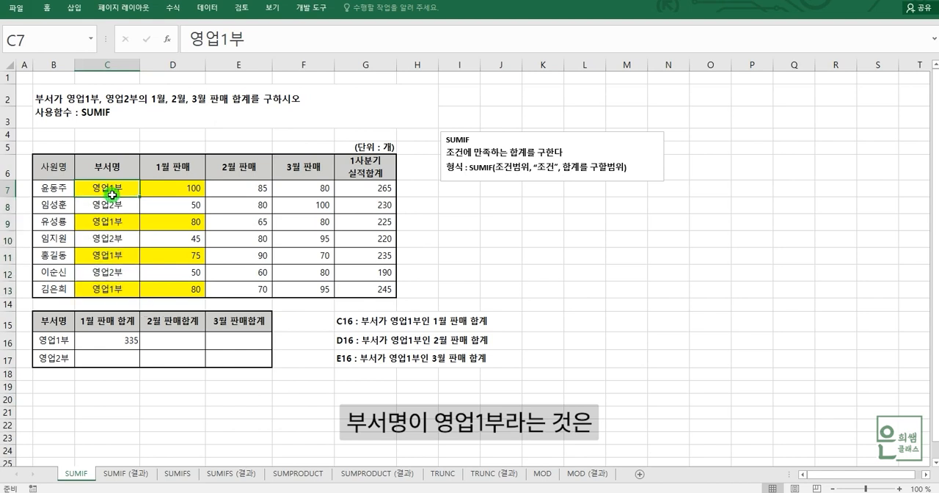
left_click(118, 340)
left_click(169, 340)
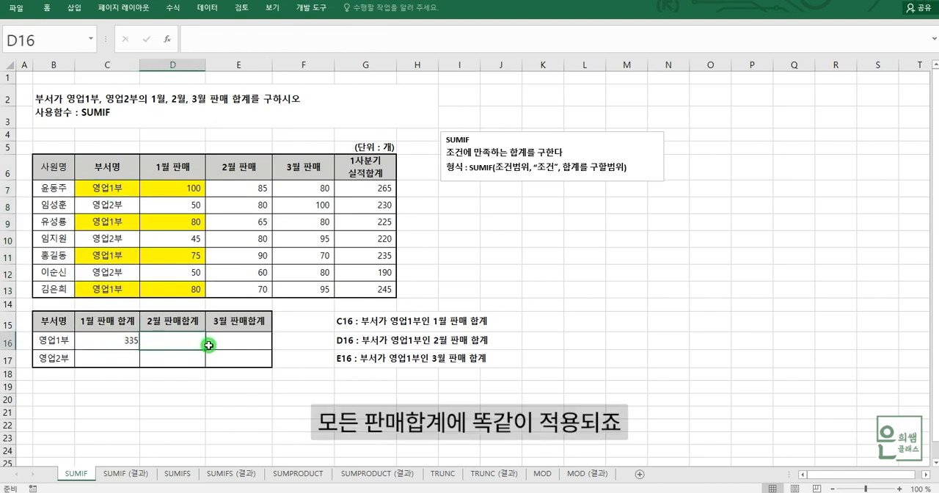
left_click(218, 345)
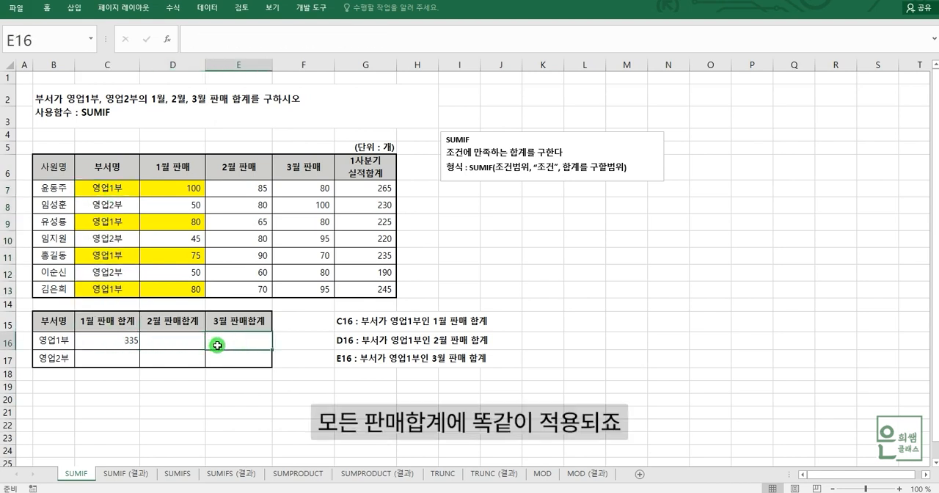
Step: Make the condition range in the C16 SUMIF formula absolute as $C$7:$C$13
left_click(108, 347)
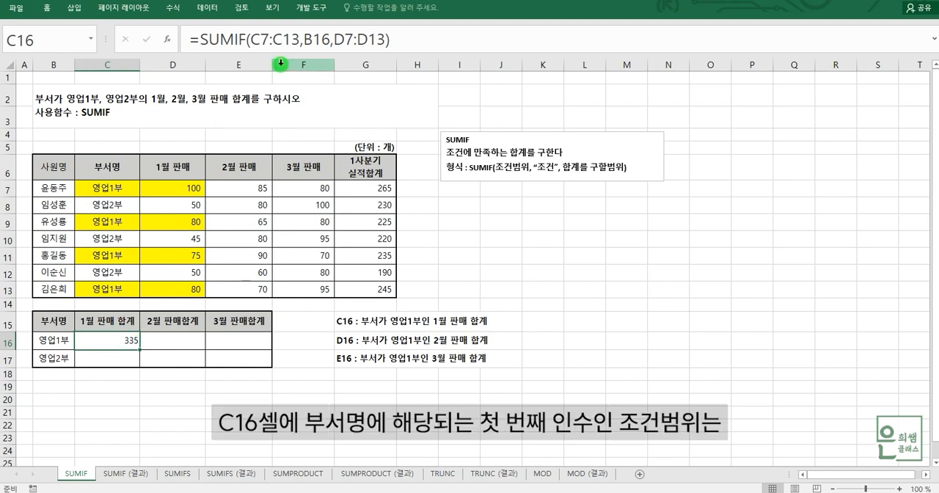
left_click(253, 40)
left_click_drag(268, 39, 296, 40)
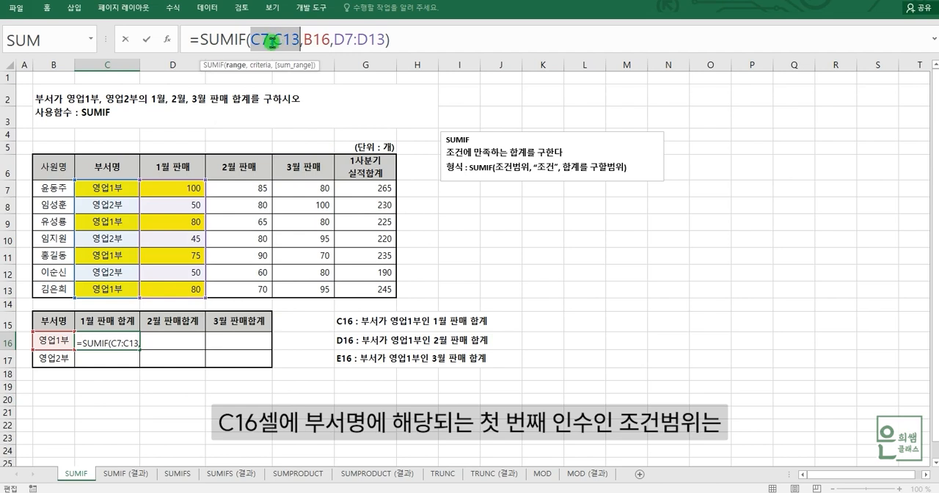
key("F4")
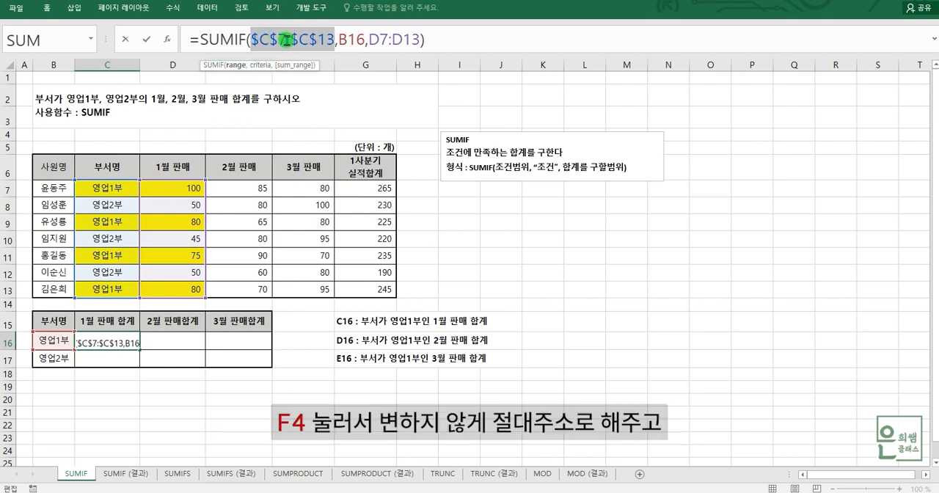
Step: Make the criterion in C16 absolute as $B$16, review both fixed arguments, and enter =SUMIF($C$7:$C$13,$B$16,D7:D13)
left_click_drag(340, 38, 361, 39)
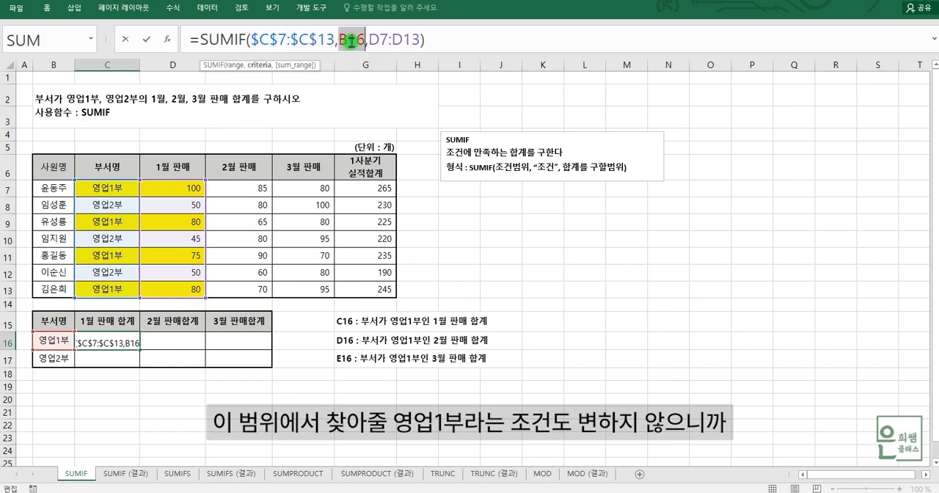
key("F4")
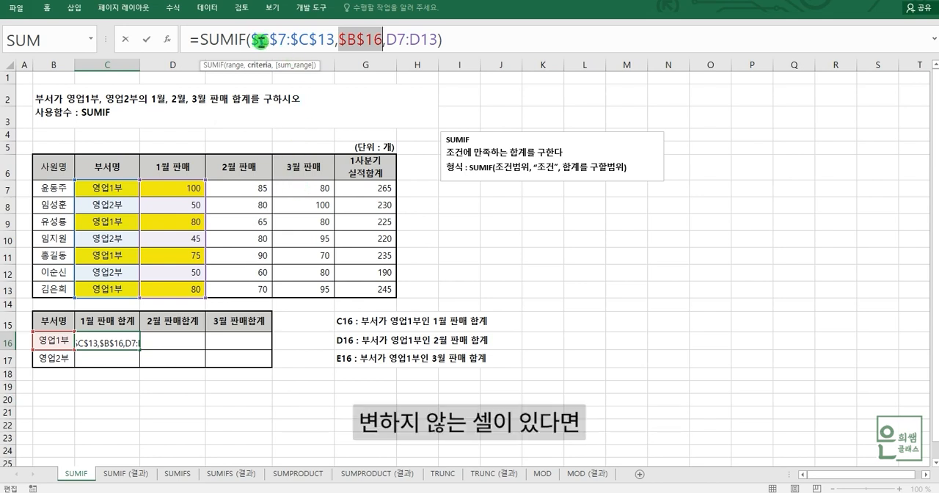
left_click_drag(253, 39, 378, 39)
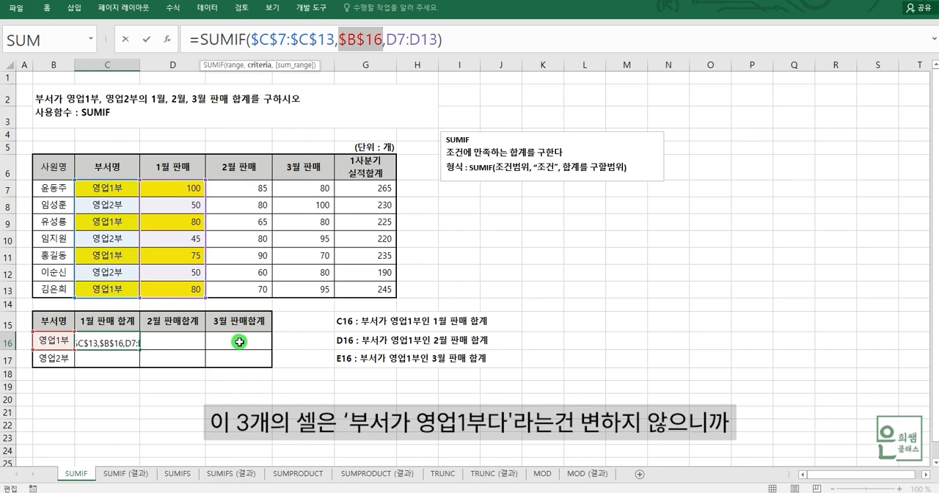
left_click_drag(250, 40, 378, 41)
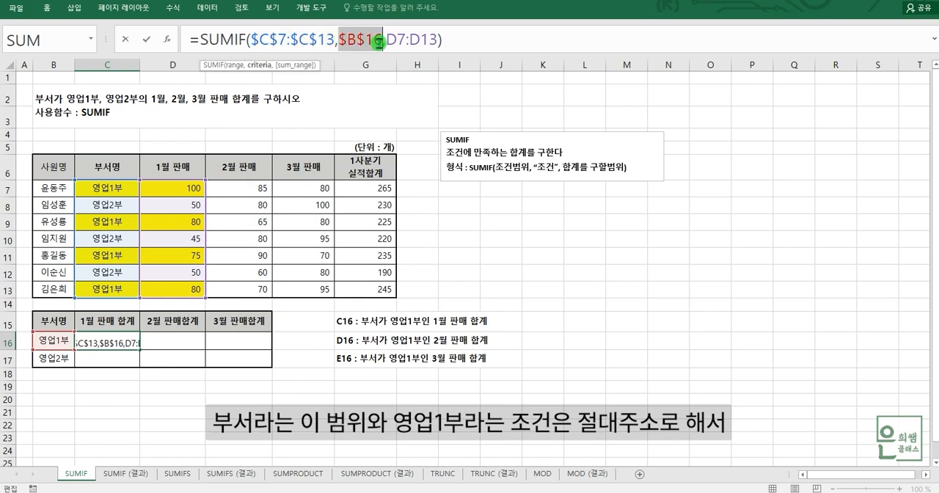
left_click(491, 39)
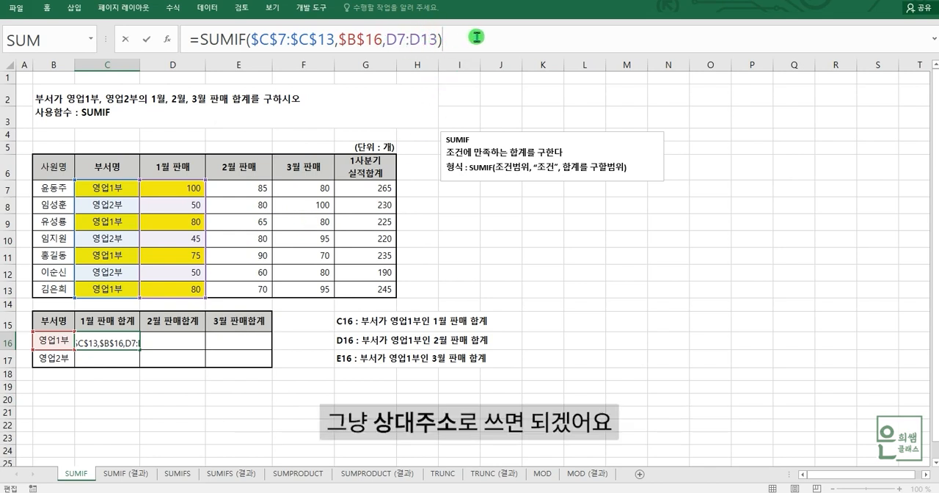
key("Return")
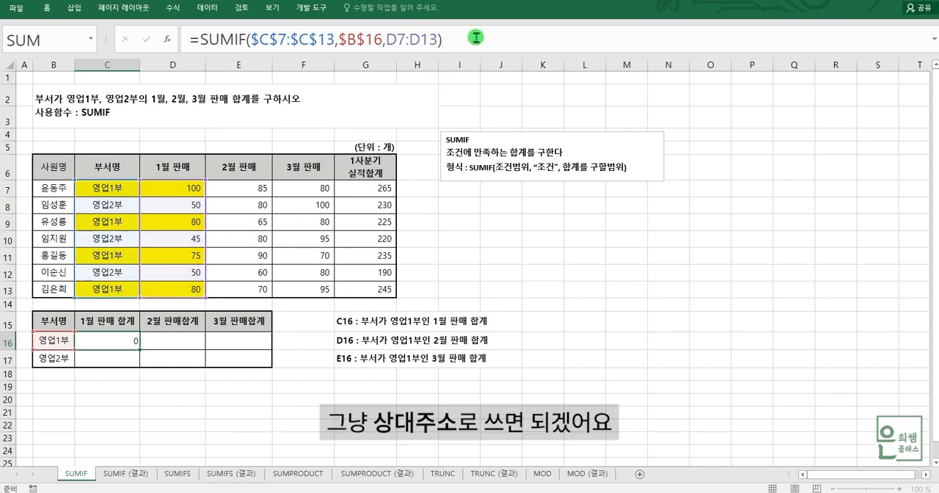
Step: Fill the C16 formula across to D16 and E16, and check the copied formulas against the 부서명 range C7:C13
left_click(127, 343)
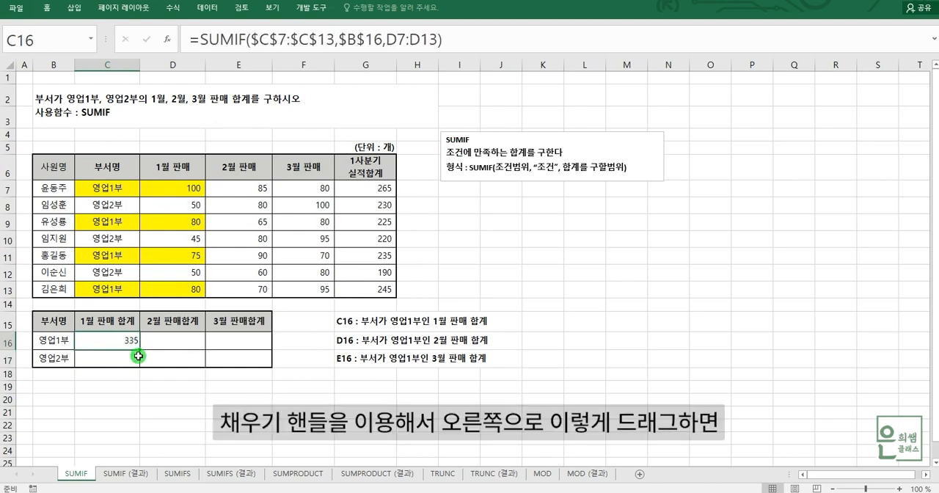
left_click_drag(139, 350, 253, 341)
left_click(188, 340)
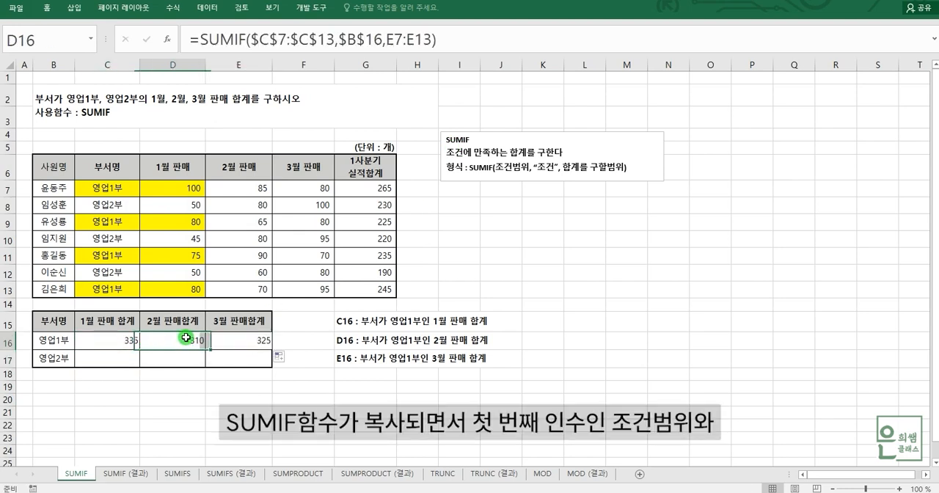
left_click(245, 344)
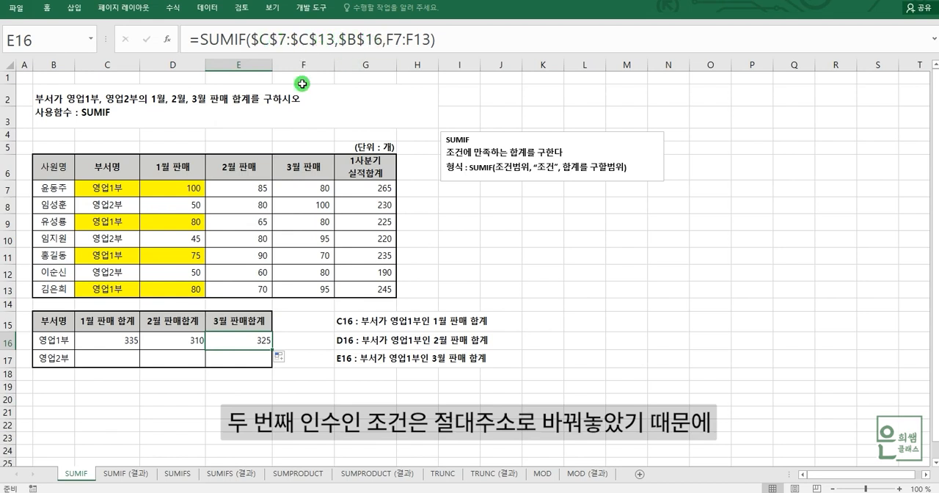
left_click_drag(117, 188, 116, 290)
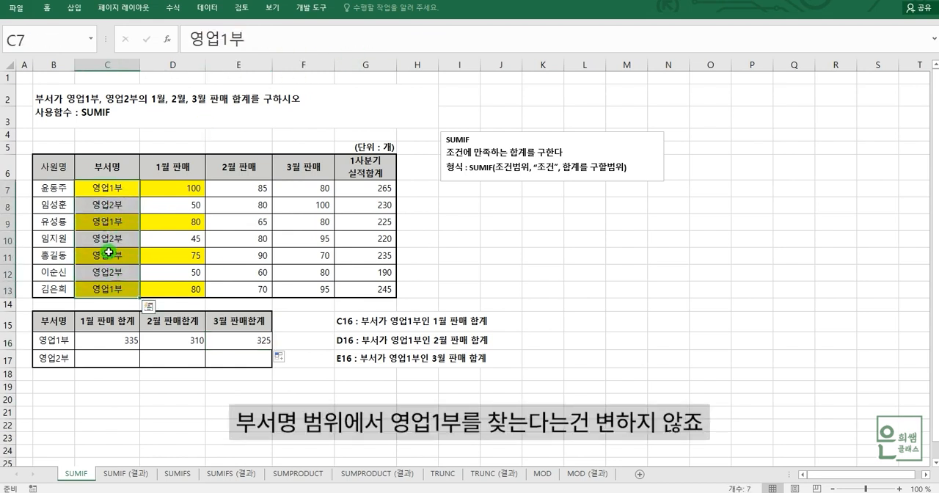
Step: Compare the monthly sales ranges D7:D13, E7:E13 and F7:F13 with the sum ranges in the D16 and E16 formulas
left_click(116, 193)
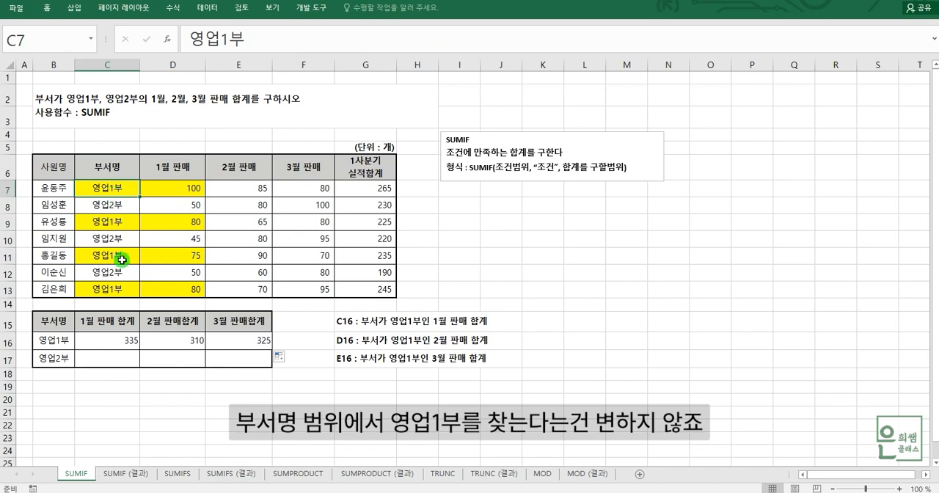
left_click_drag(186, 190, 193, 273)
left_click_drag(254, 187, 254, 273)
left_click_drag(310, 189, 324, 284)
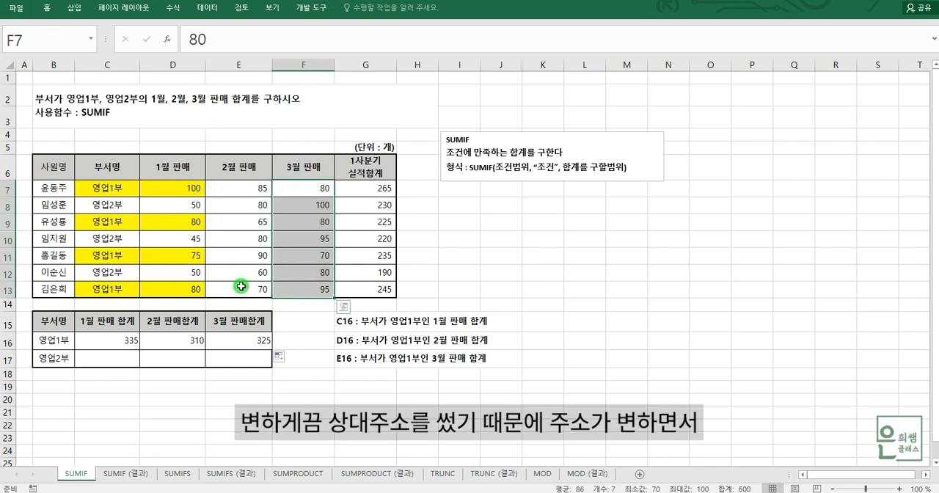
left_click(186, 340)
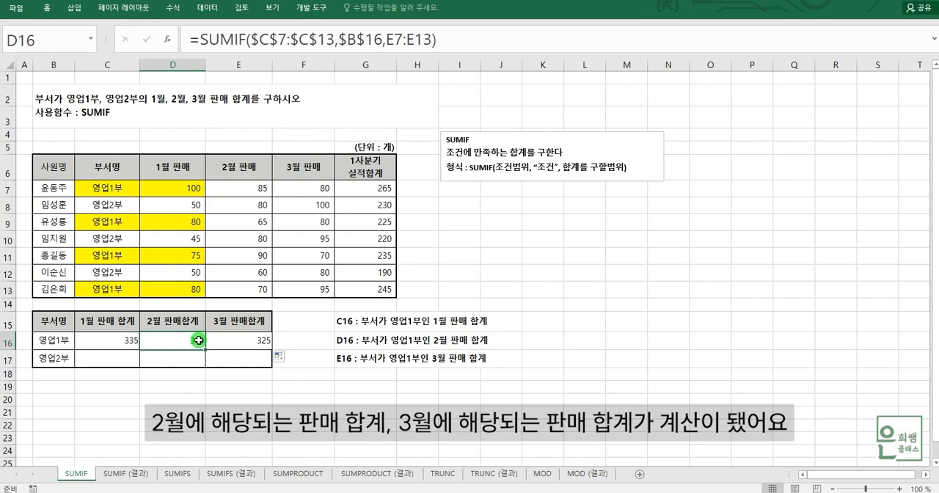
left_click(239, 340)
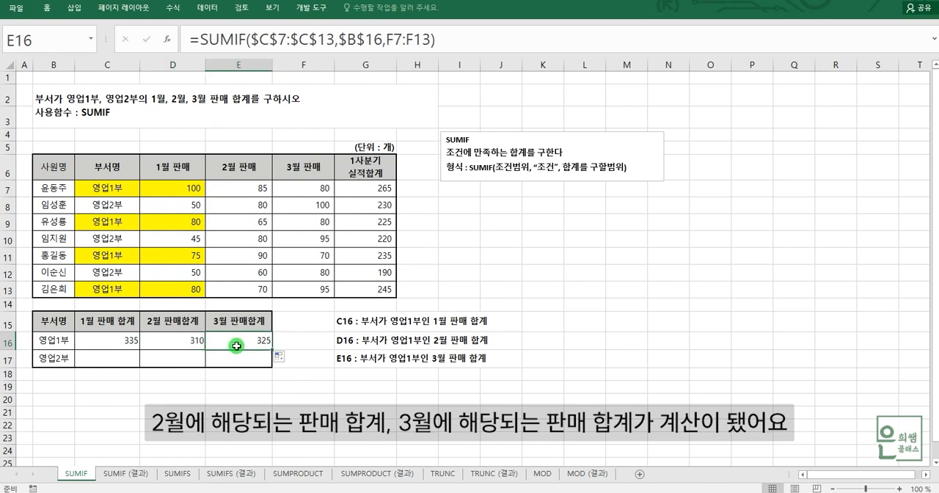
Step: Build a SUMIF formula in C17 with condition range C7:C13, criterion B17 and sum range D7:D13
left_click(116, 361)
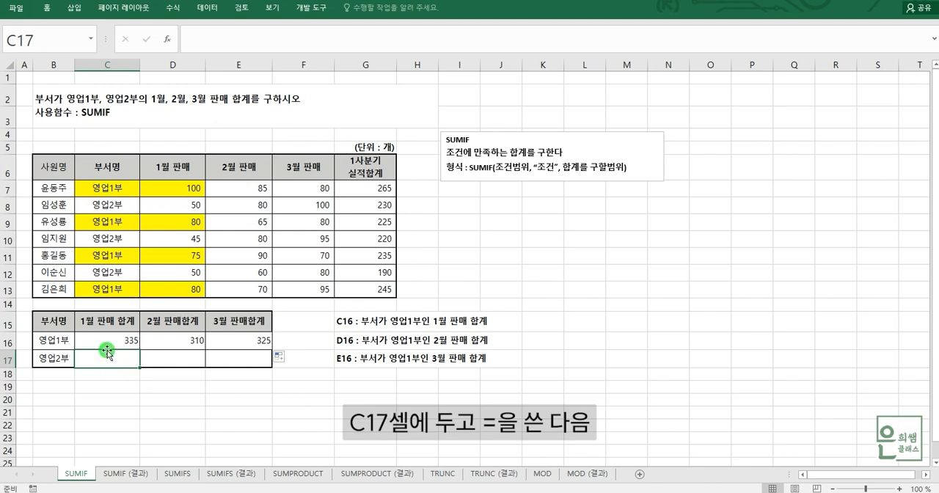
type("=")
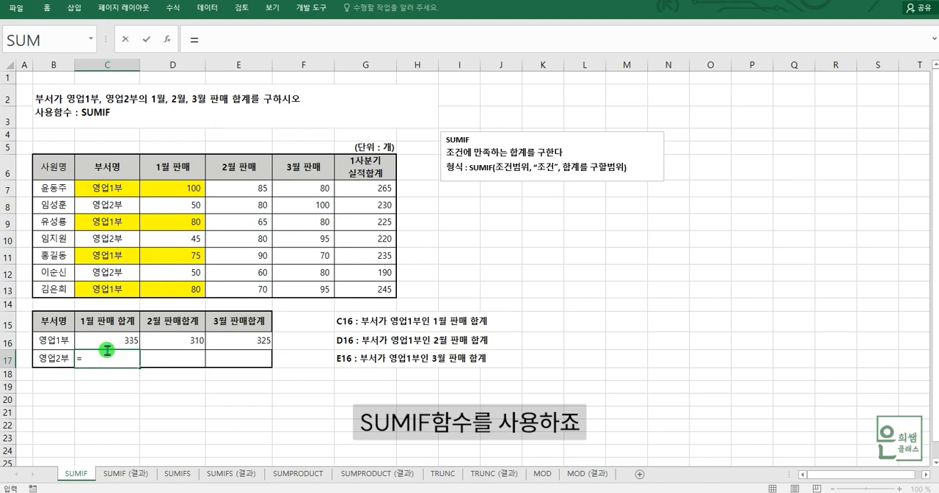
type("SUM")
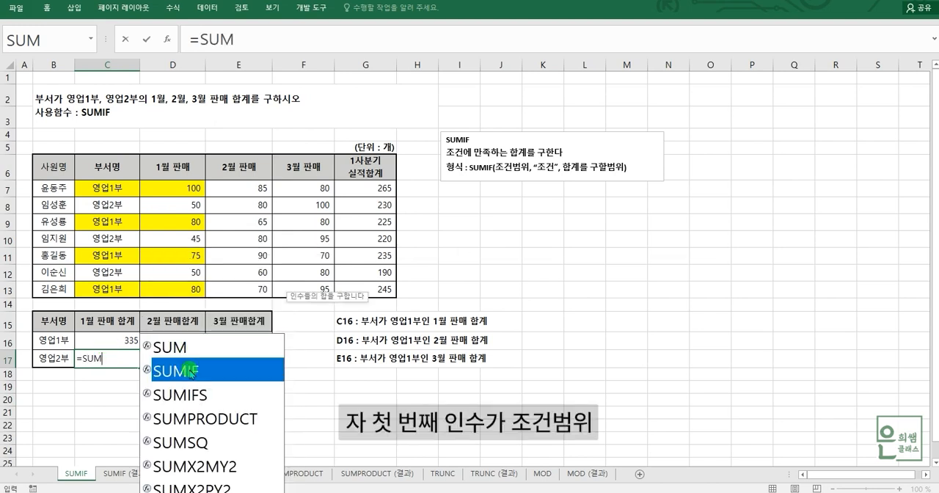
double_click(190, 370)
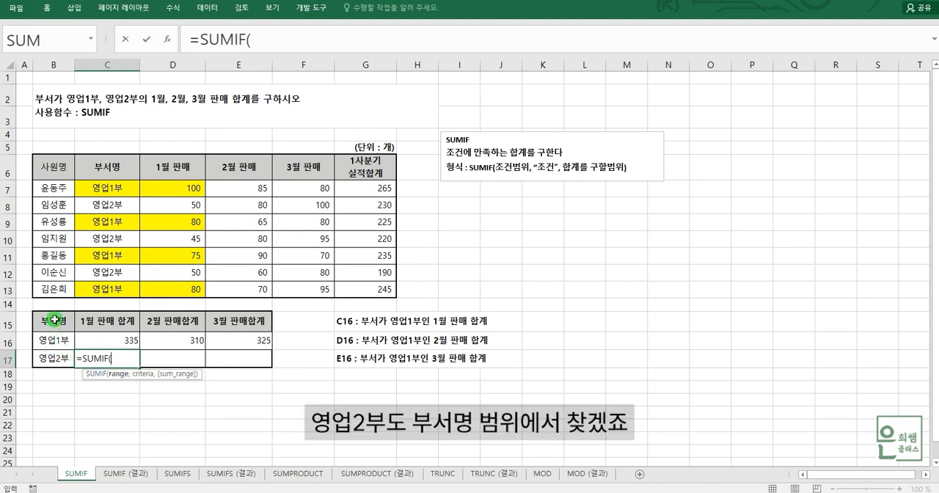
left_click_drag(109, 188, 111, 288)
type(",")
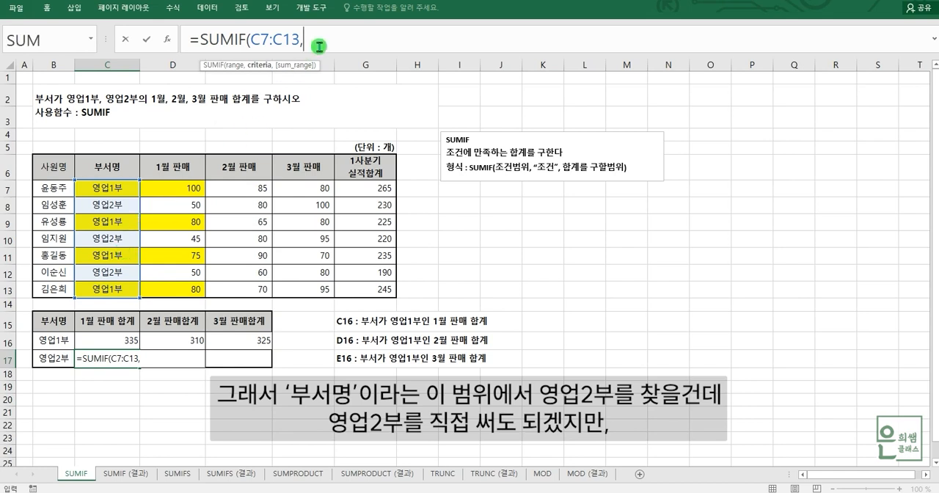
left_click(57, 359)
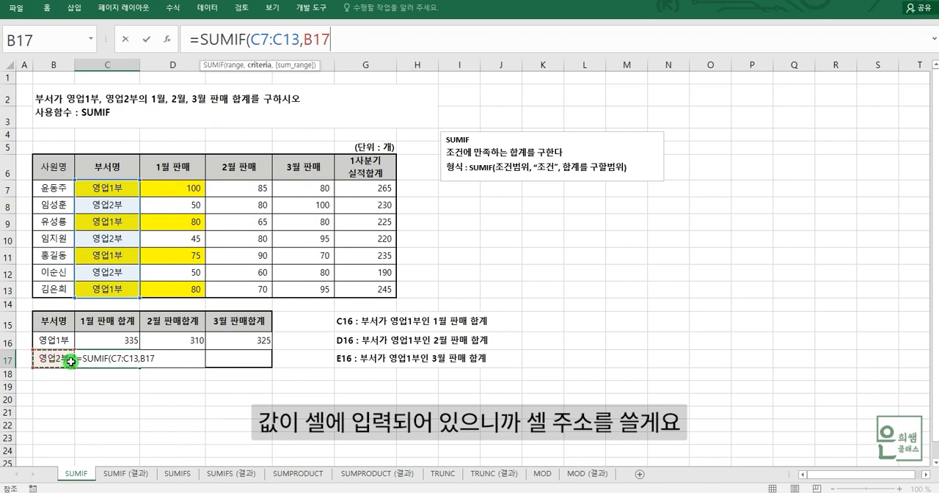
type(",")
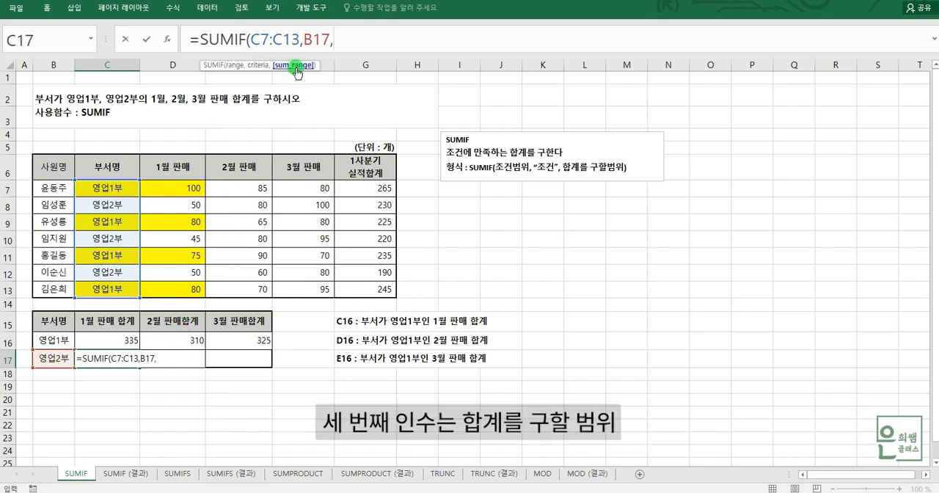
left_click_drag(201, 195, 181, 223)
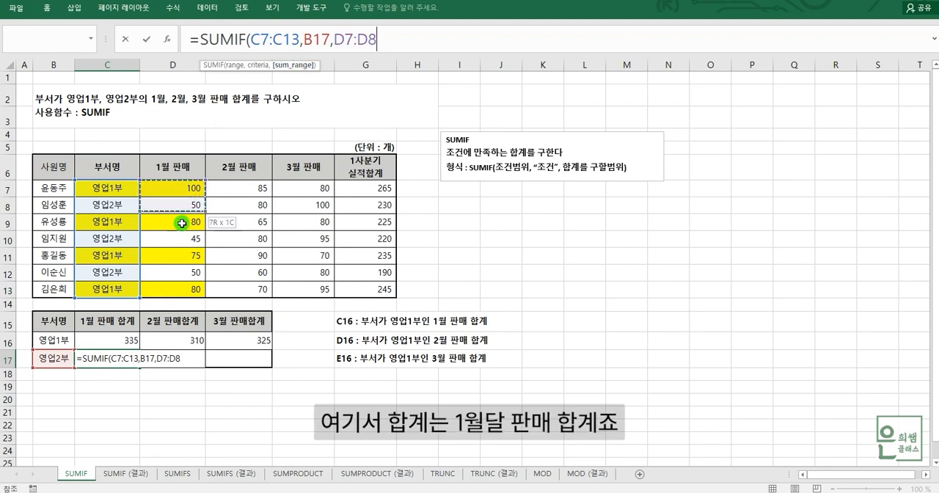
left_click_drag(190, 292, 190, 292)
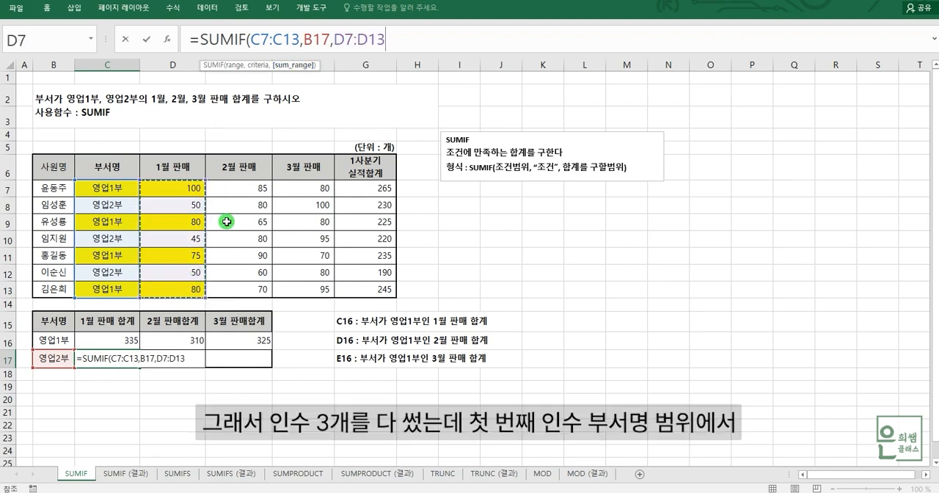
Step: Review the three arguments of the C17 formula and make its condition range absolute as $C$7:$C$13
left_click(234, 66)
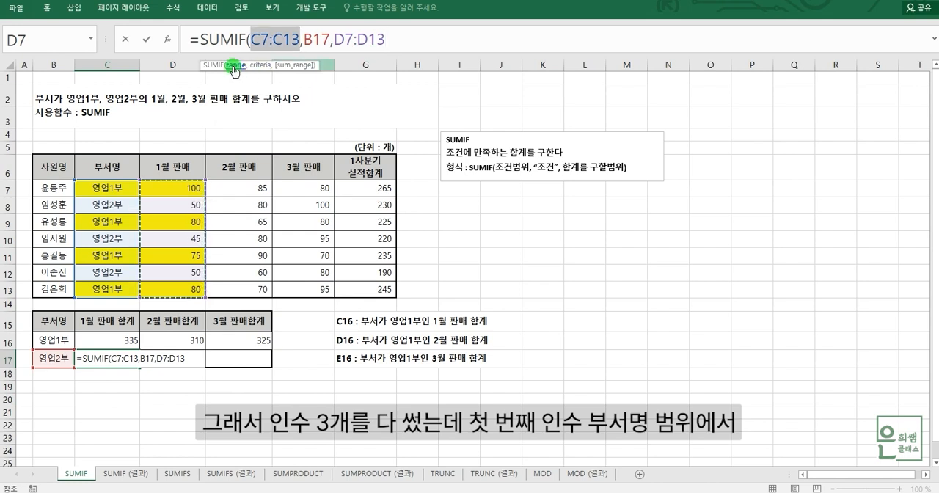
left_click(258, 66)
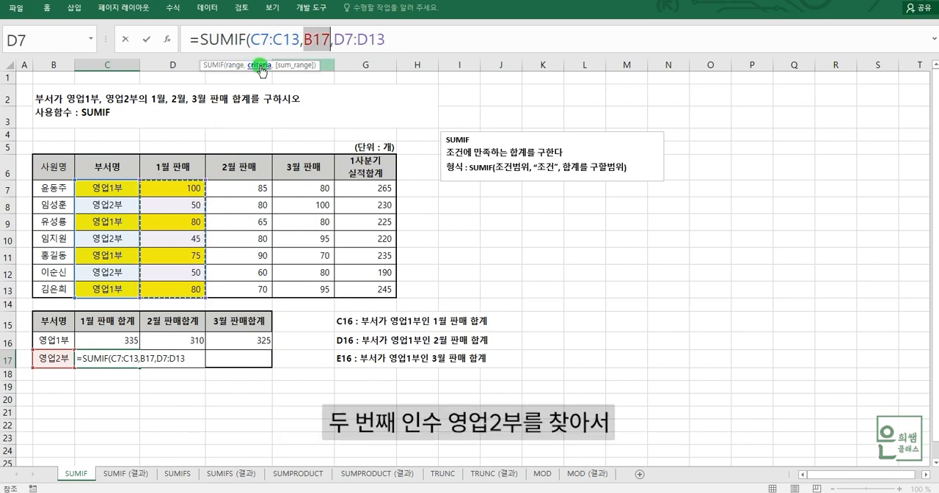
left_click(292, 66)
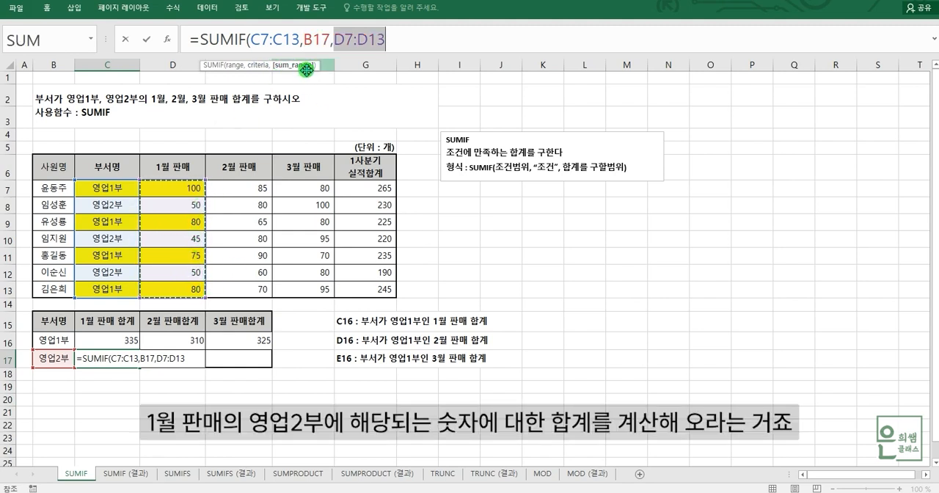
left_click(235, 65)
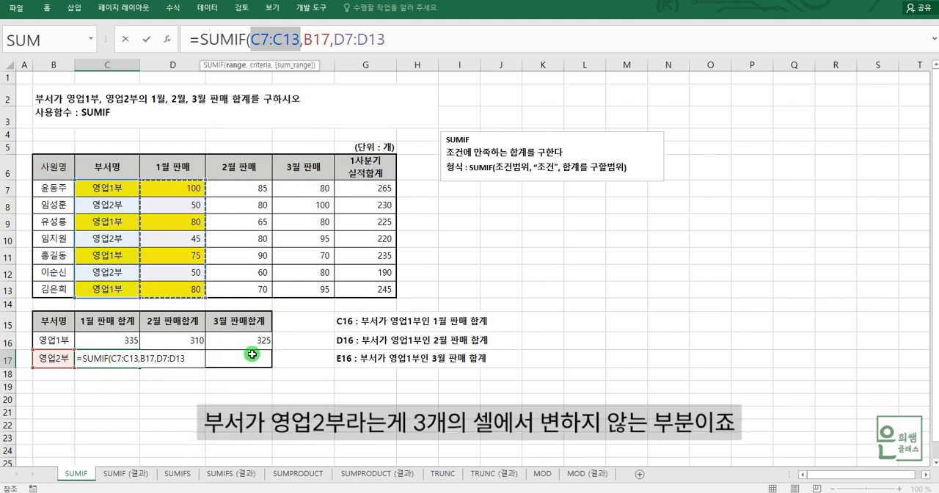
key("F4")
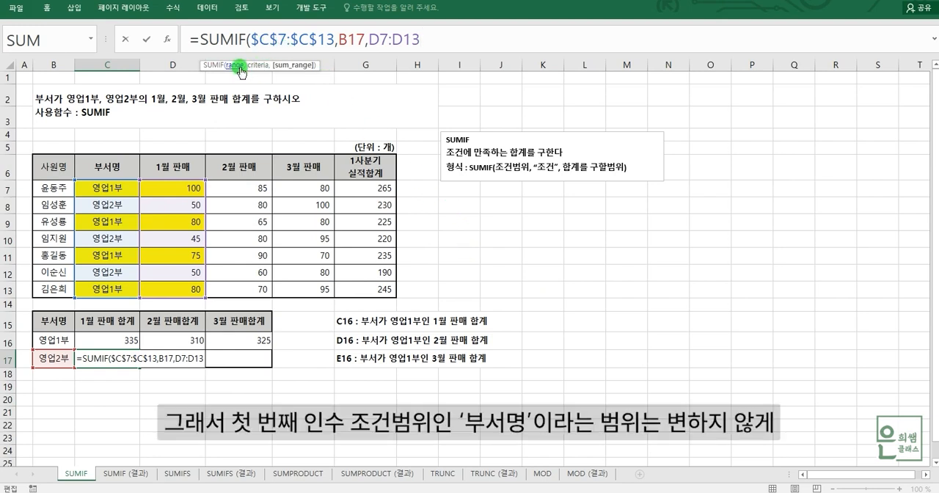
Step: Make the criterion in C17 absolute as $B$17 and enter =SUMIF($C$7:$C$13,$B$17,D7:D13)
left_click_drag(250, 38, 336, 40)
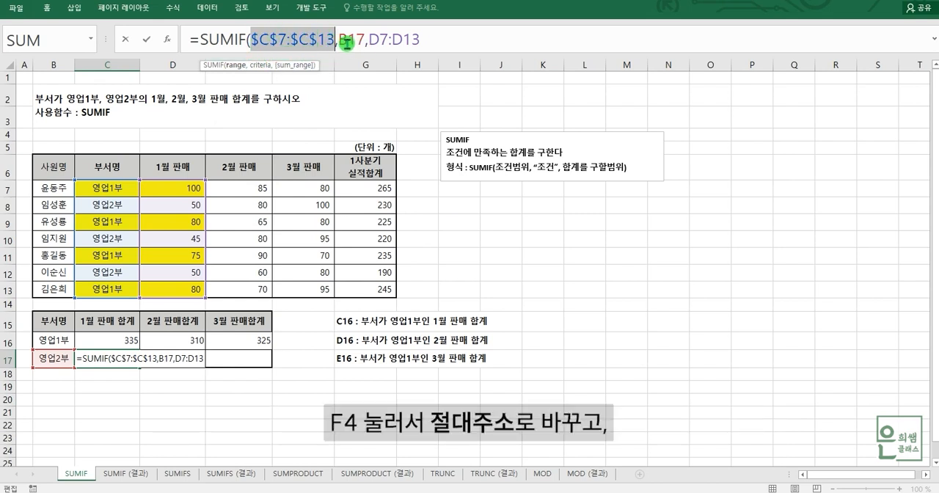
left_click_drag(339, 39, 364, 40)
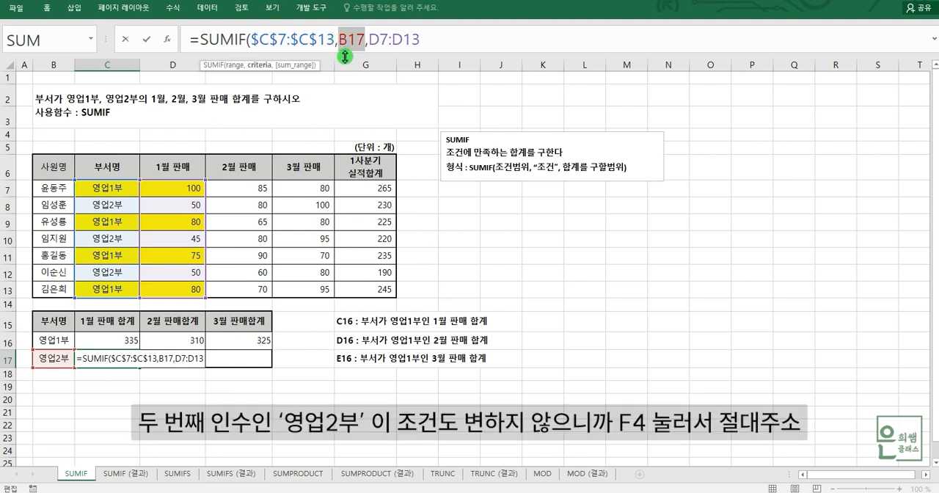
key("F4")
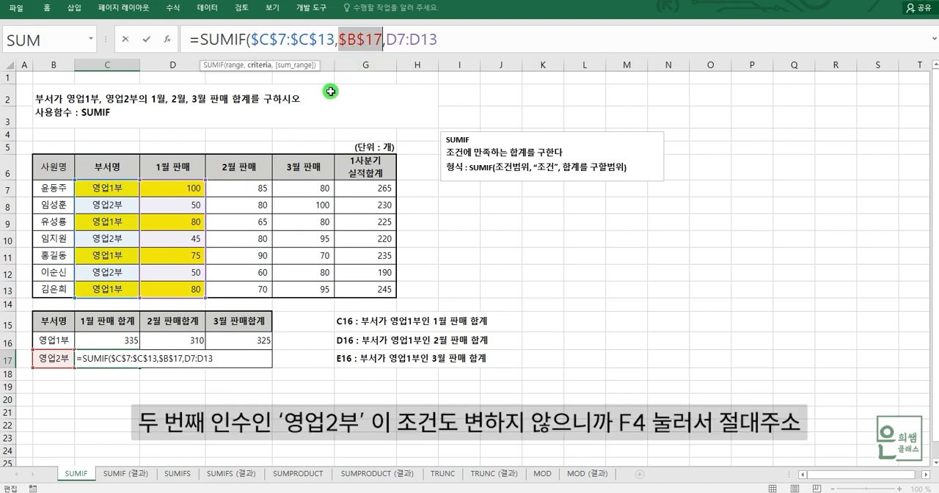
left_click(440, 40)
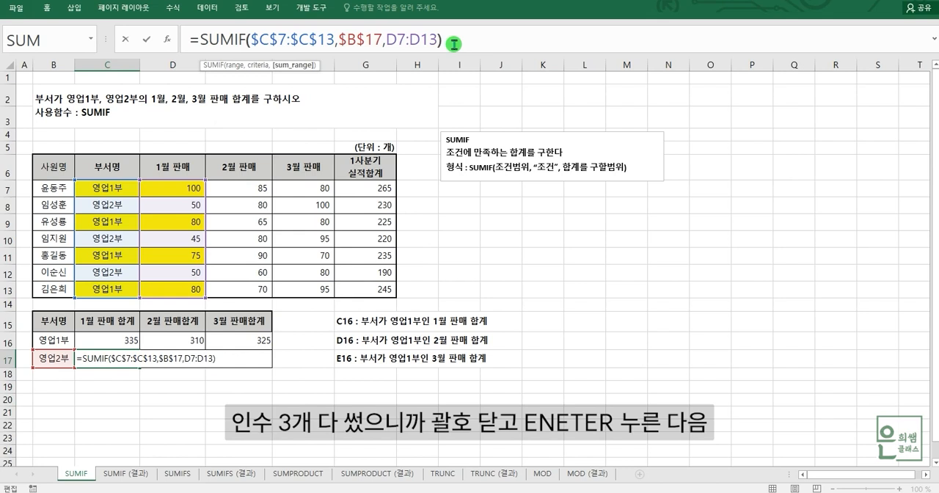
key("Return")
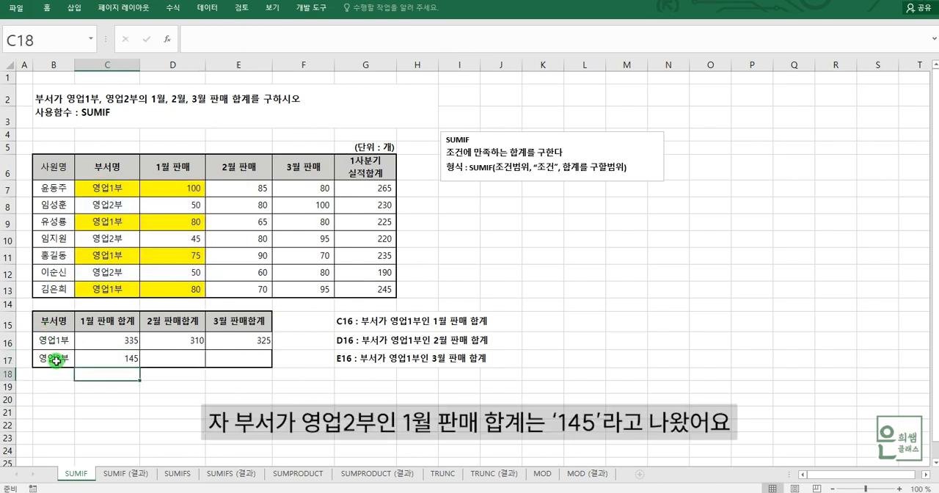
Step: Fill the C17 formula across to D17 and E17, and check the copied formulas
left_click(116, 353)
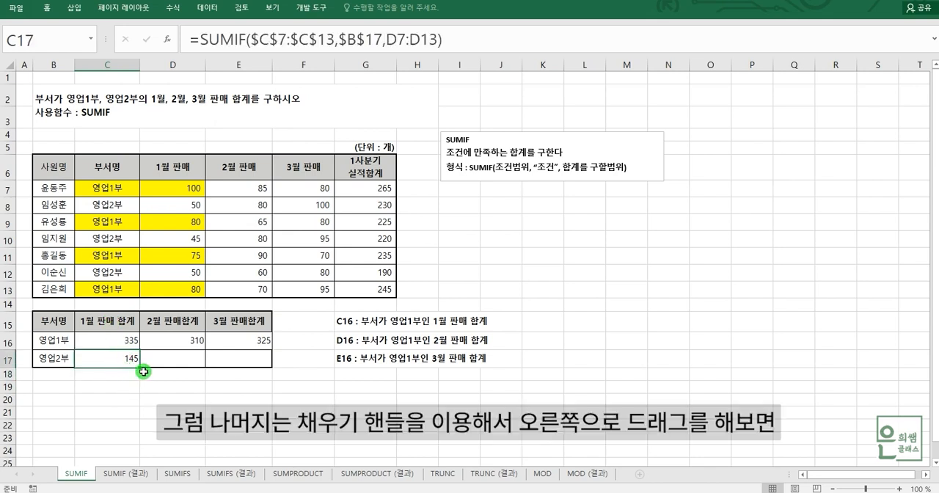
left_click_drag(139, 368, 260, 359)
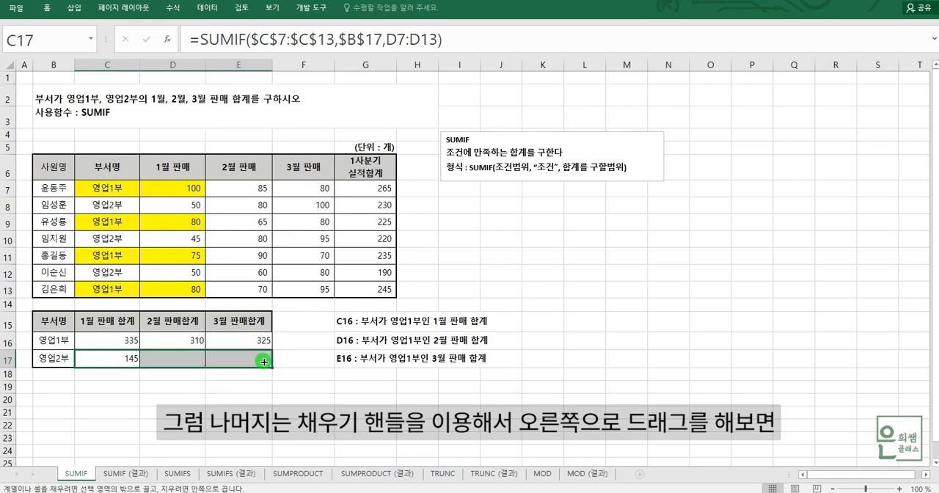
left_click(167, 361)
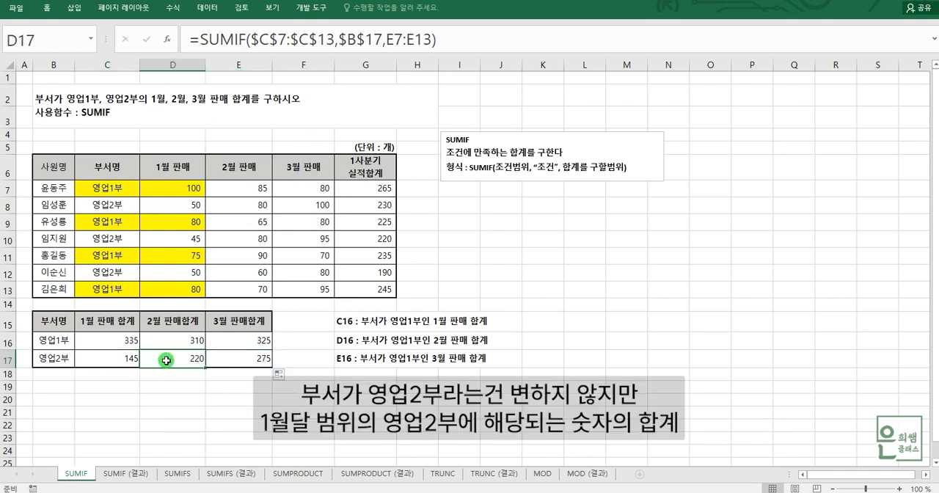
left_click(229, 357)
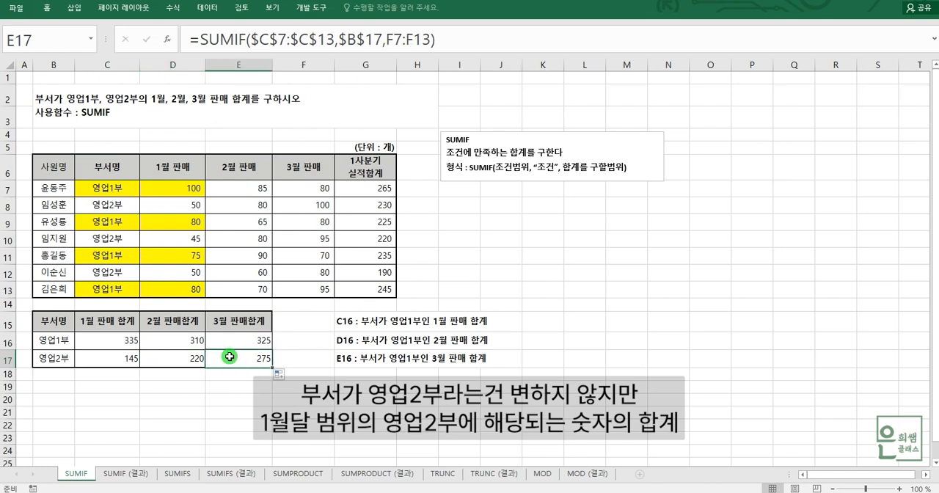
Step: Relate the 1월, 2월 and 3월 판매 ranges in rows 7 to 13 to the 영업2부 total formulas in D17 and E17
left_click(173, 193)
left_click_drag(172, 192, 181, 282)
left_click_drag(247, 187, 253, 290)
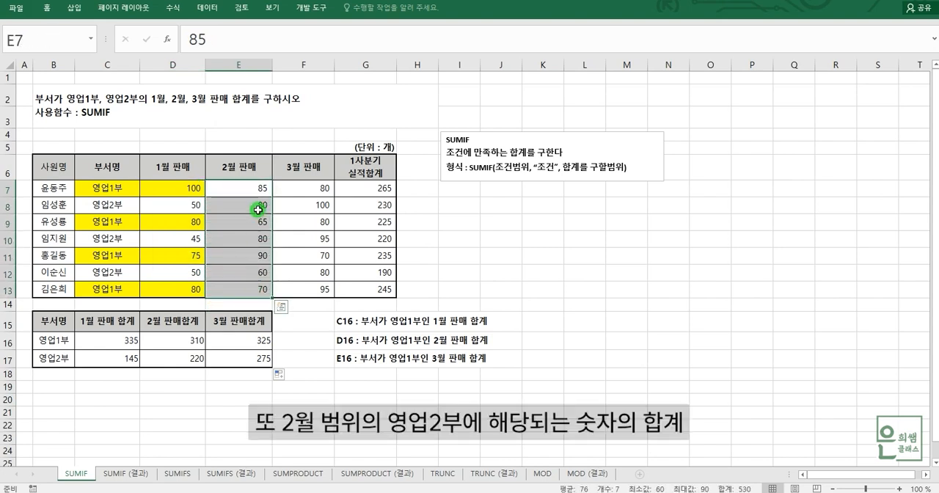
left_click_drag(308, 187, 316, 290)
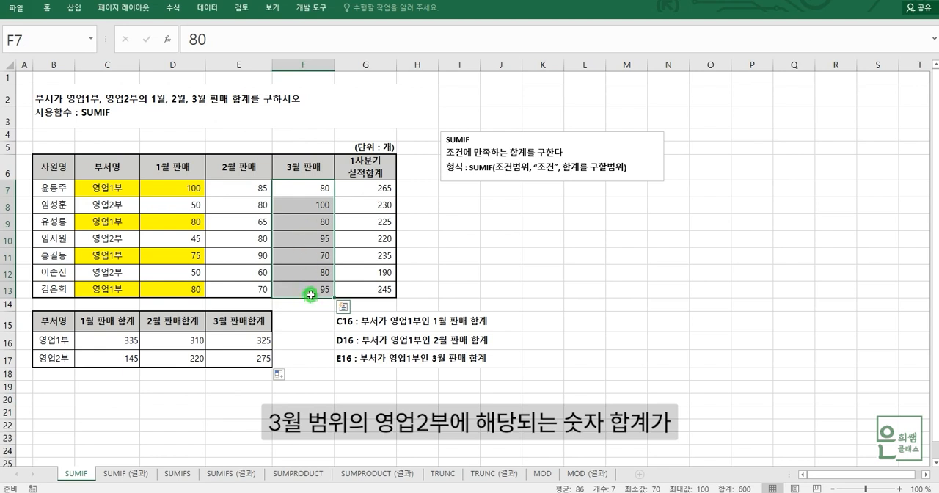
left_click(170, 359)
left_click(233, 357)
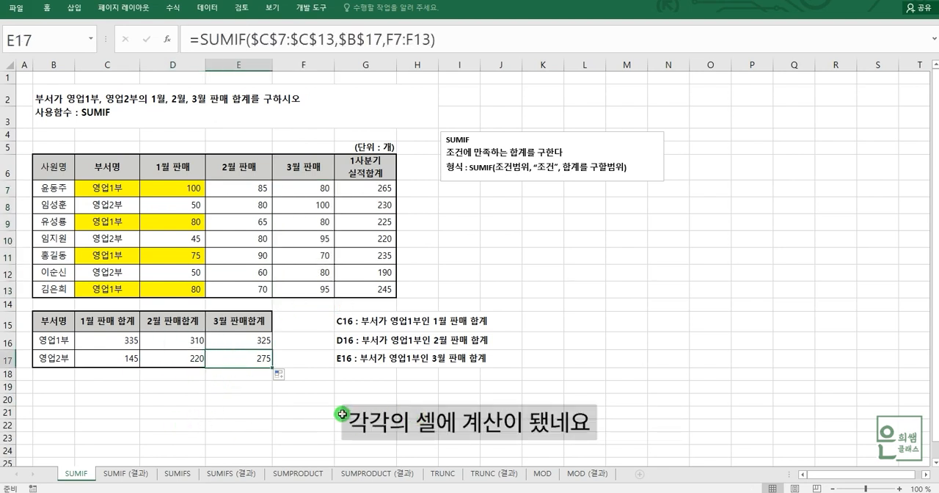
left_click(386, 400)
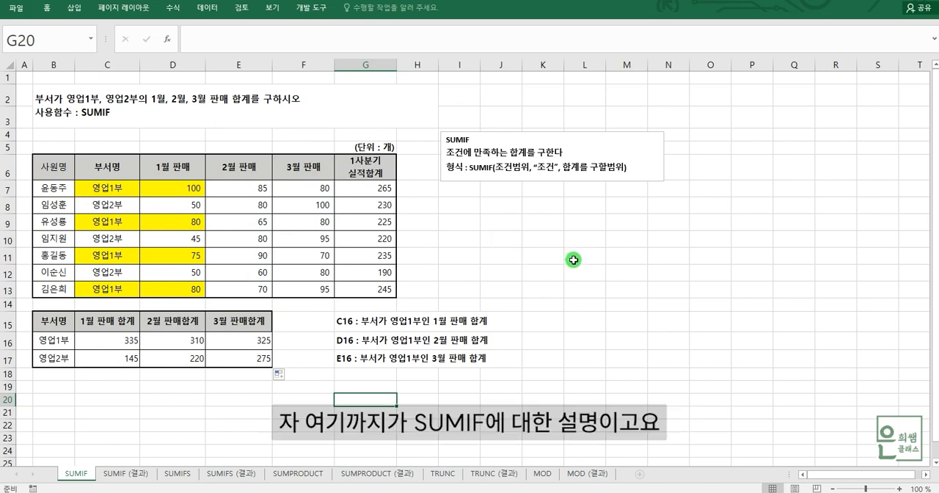
Step: Open the SUMIFS sheet and examine result cell E15, the 1사분기 실적합계 range G7:G13 and the condition label in B15
left_click(178, 474)
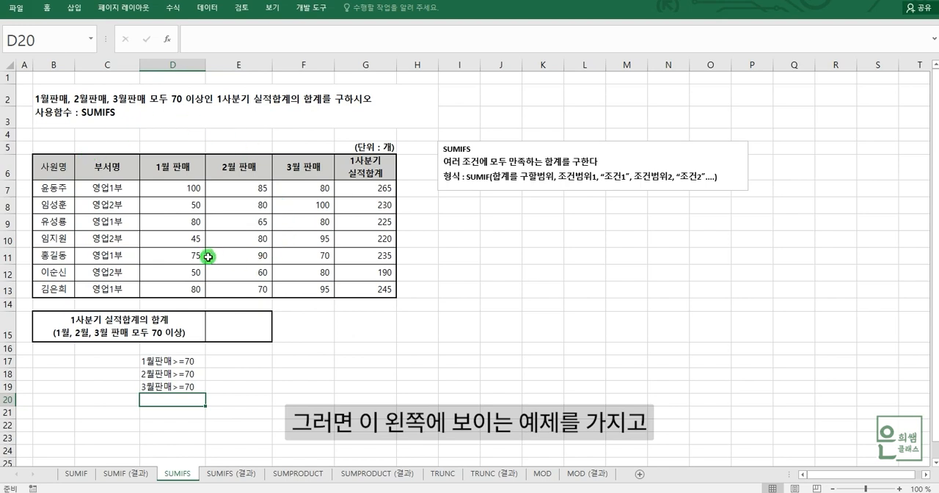
left_click(247, 331)
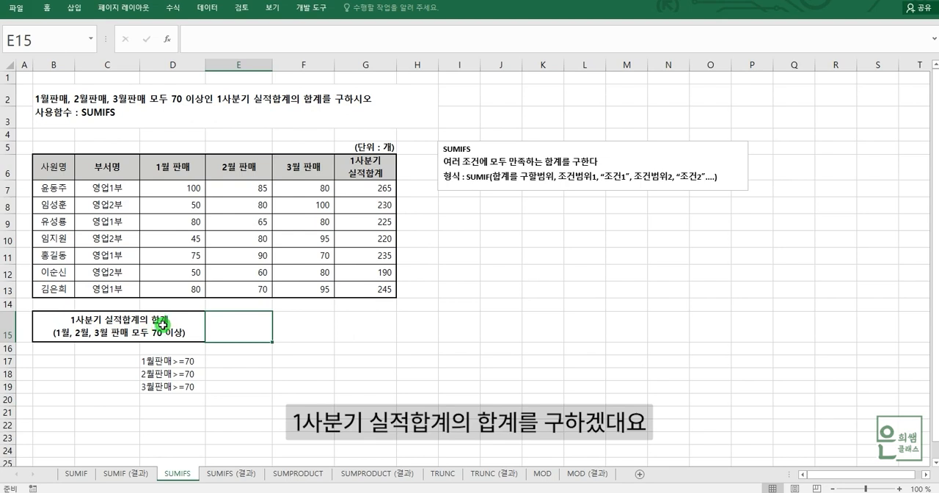
left_click_drag(376, 193, 373, 287)
left_click(370, 188)
left_click_drag(369, 188, 373, 287)
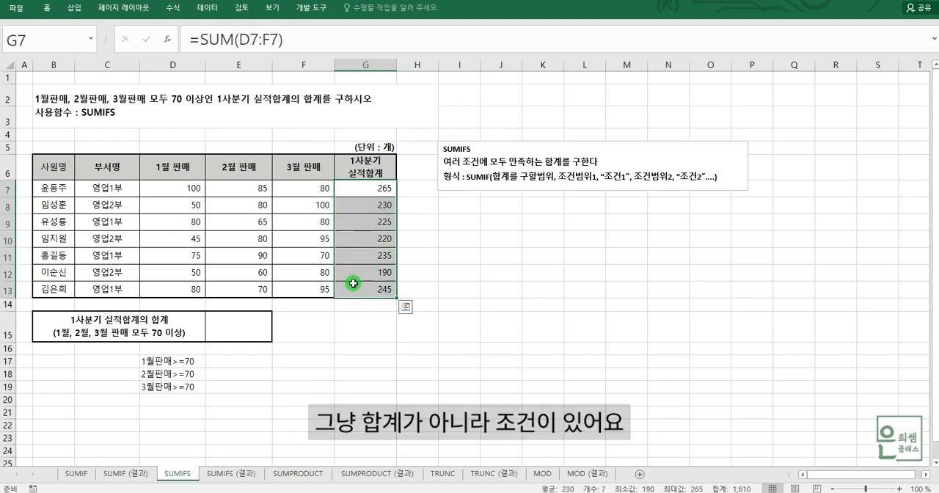
left_click(115, 333)
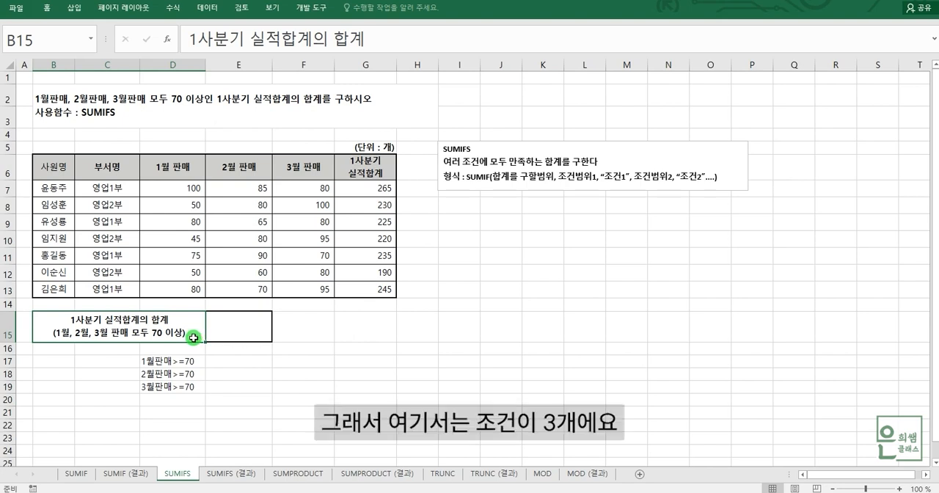
Step: Examine the 1월, 2월 and 3월 판매 ranges and the 1사분기 실적합계 range in rows 7 to 13
left_click_drag(164, 189, 171, 287)
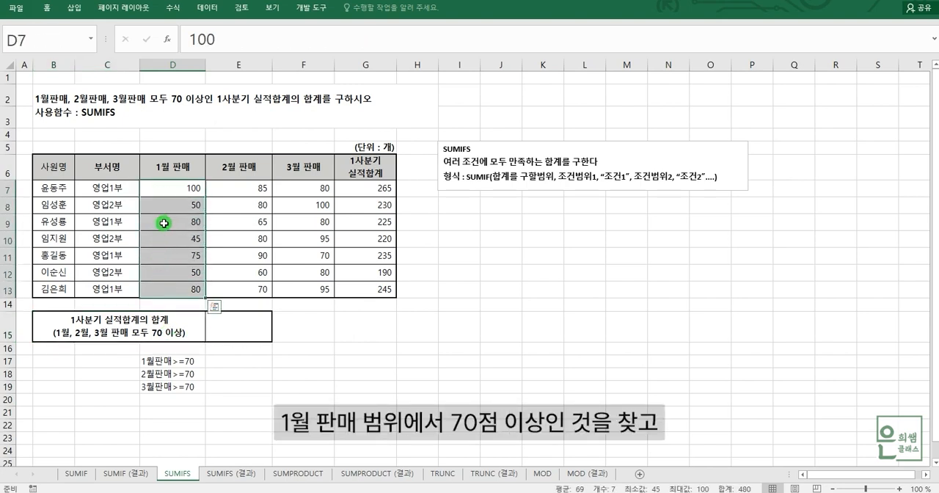
left_click_drag(262, 186, 261, 286)
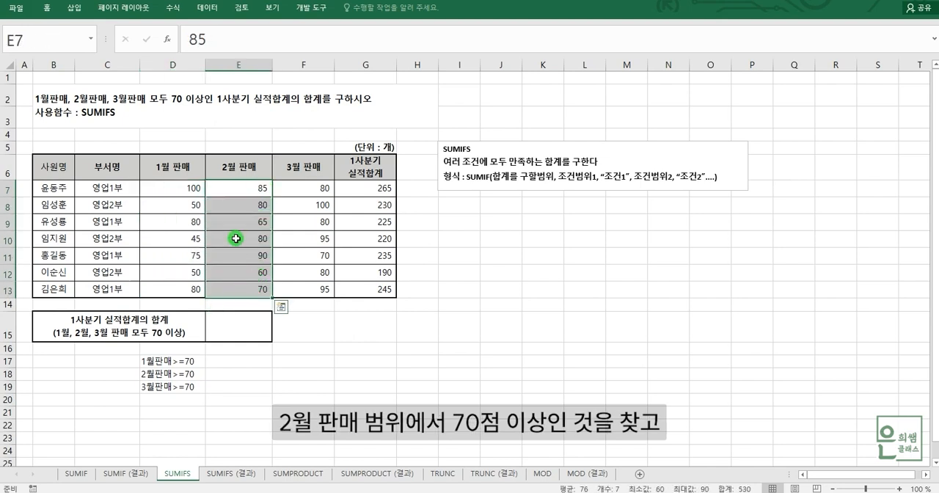
left_click_drag(311, 187, 320, 284)
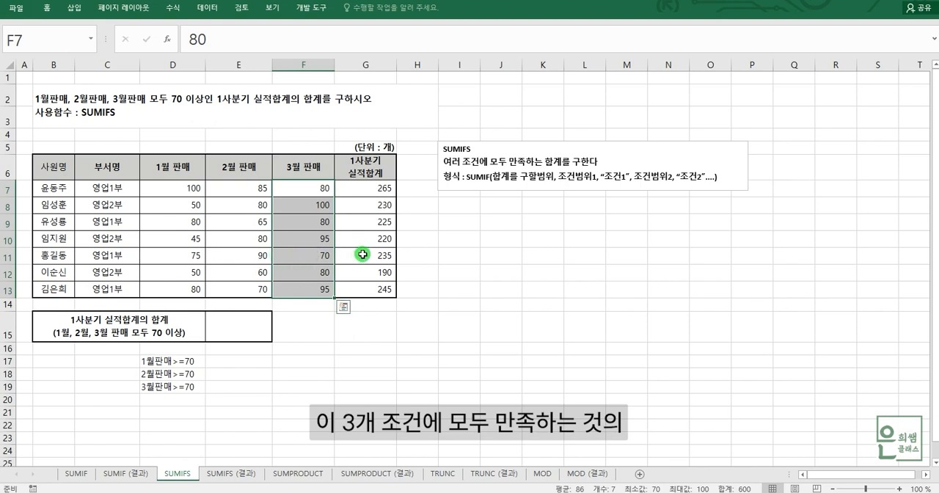
left_click(370, 191)
left_click_drag(370, 191, 376, 289)
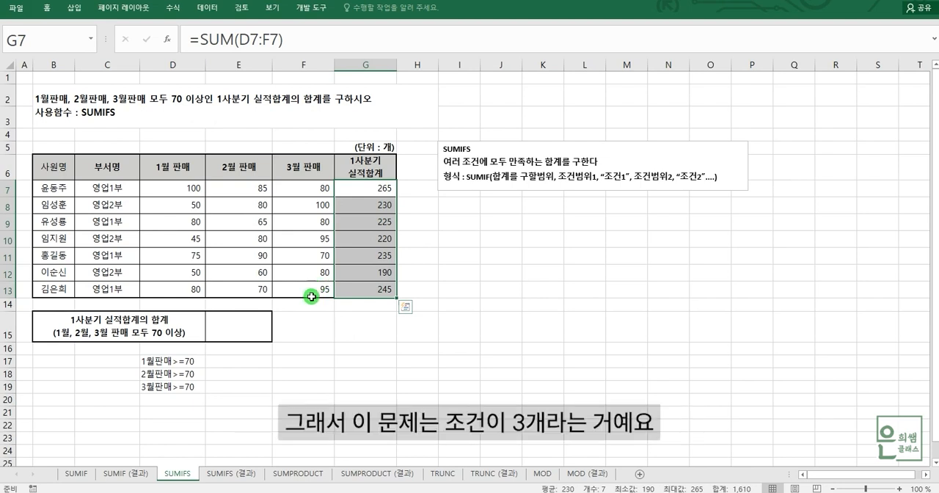
Step: Review the three condition notes in D17:D19 for 1월, 2월 and 3월 판매
left_click(165, 363)
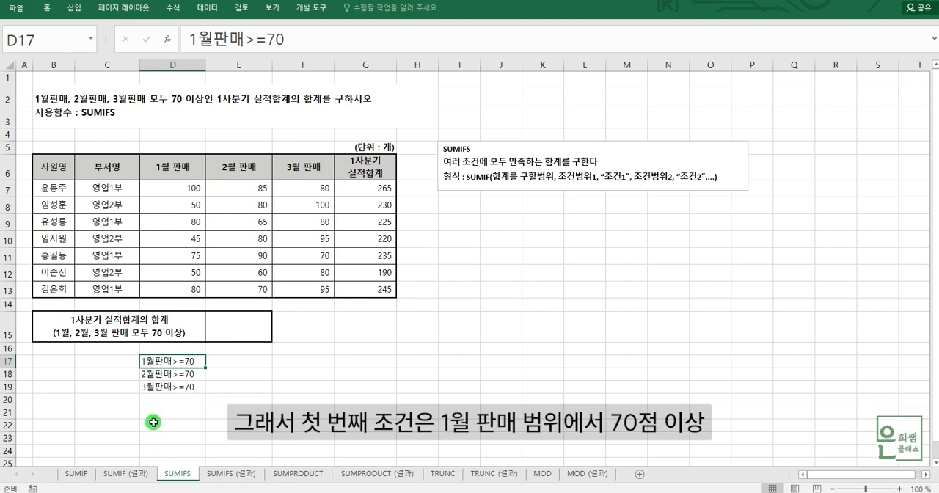
left_click(169, 376)
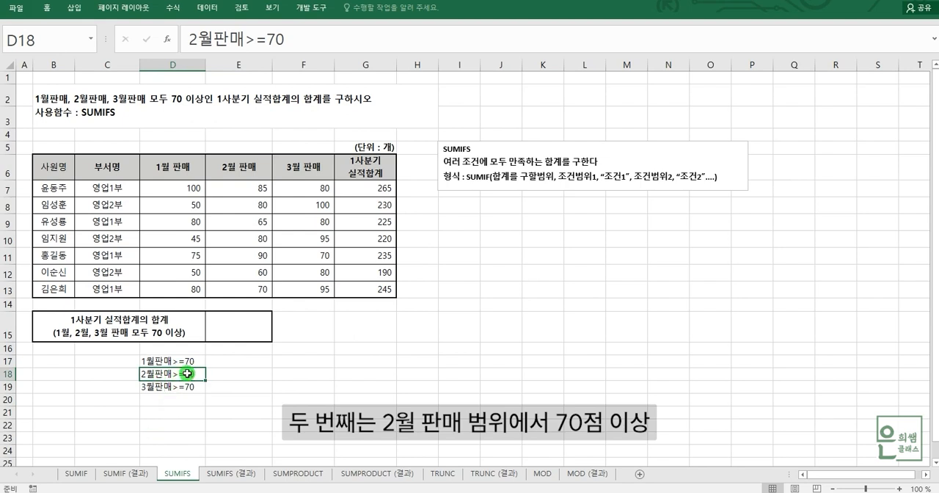
left_click(161, 387)
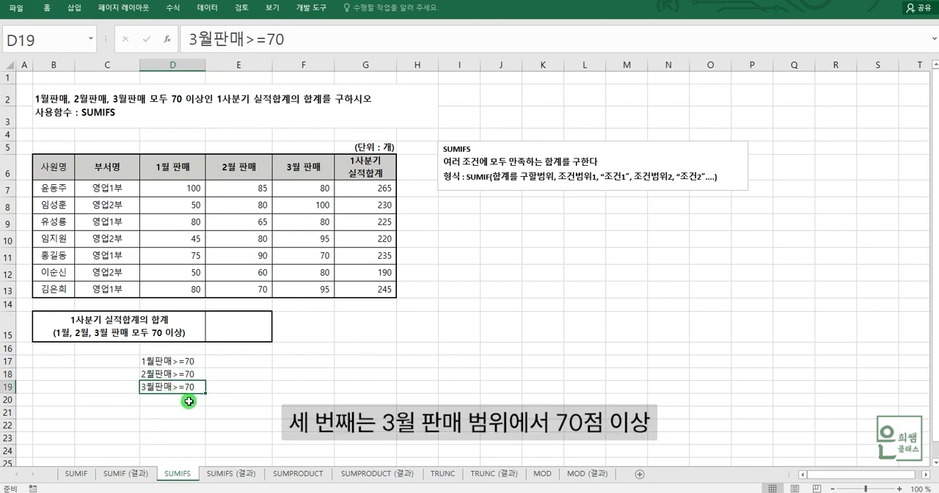
left_click(162, 362)
left_click(162, 373)
left_click_drag(163, 387, 164, 395)
left_click(168, 388)
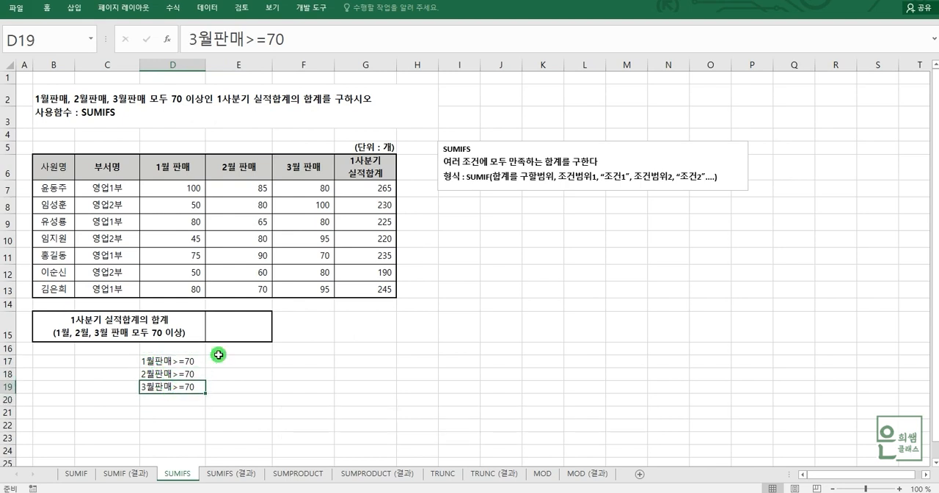
Step: Start a SUMIFS formula in E15 with the 1사분기 실적합계 range G7:G13 as the sum range
left_click(239, 336)
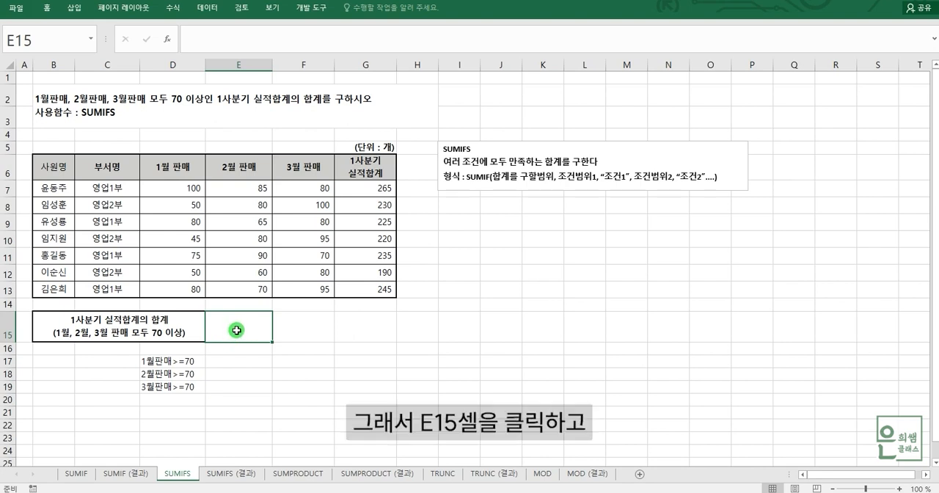
type("=SUM")
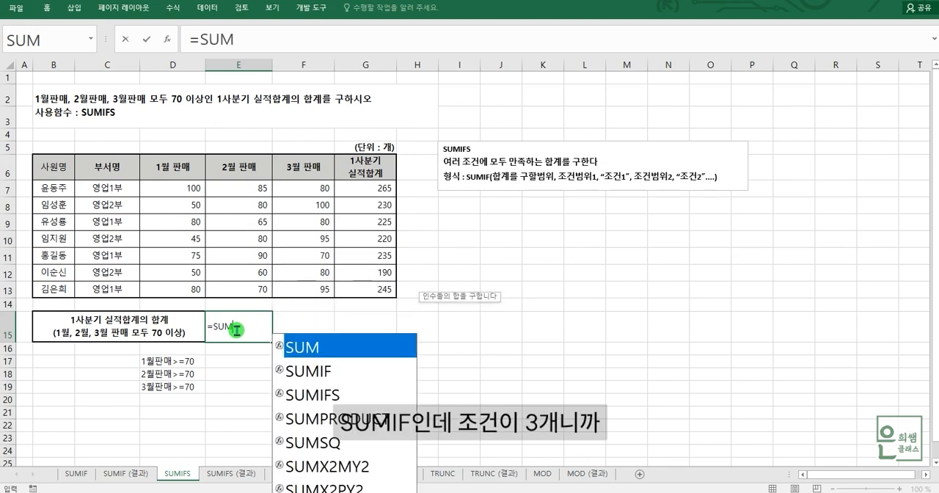
left_click(317, 395)
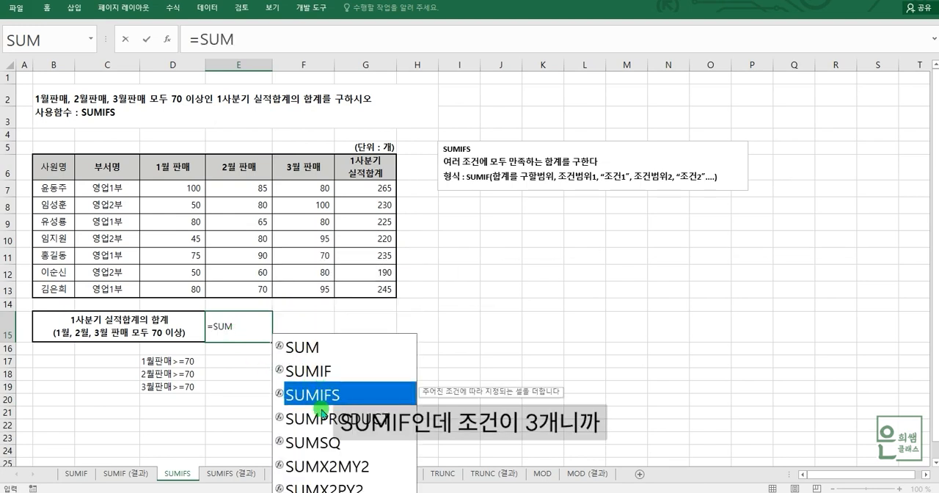
double_click(321, 397)
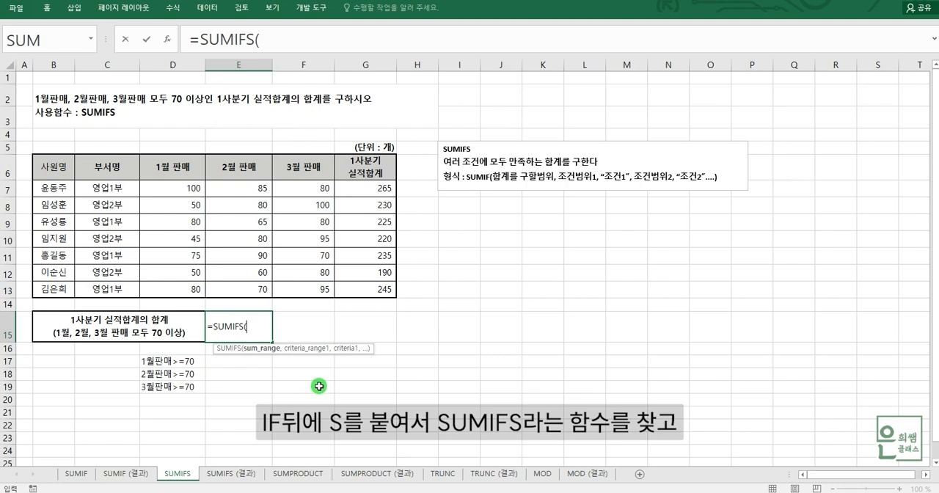
left_click(271, 38)
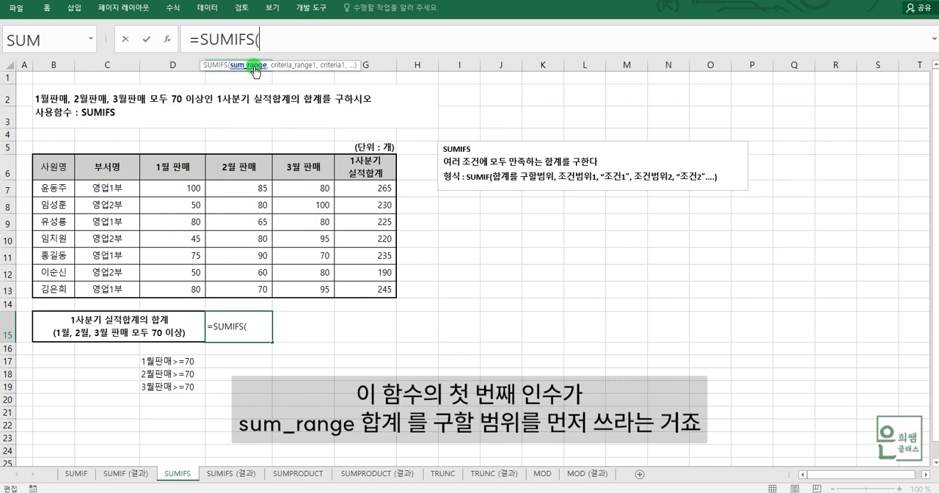
left_click_drag(359, 190, 369, 289)
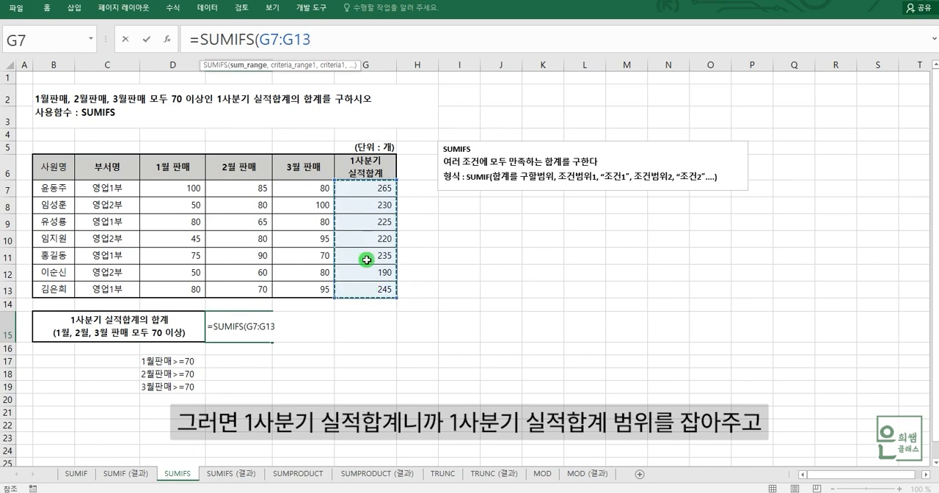
type(",")
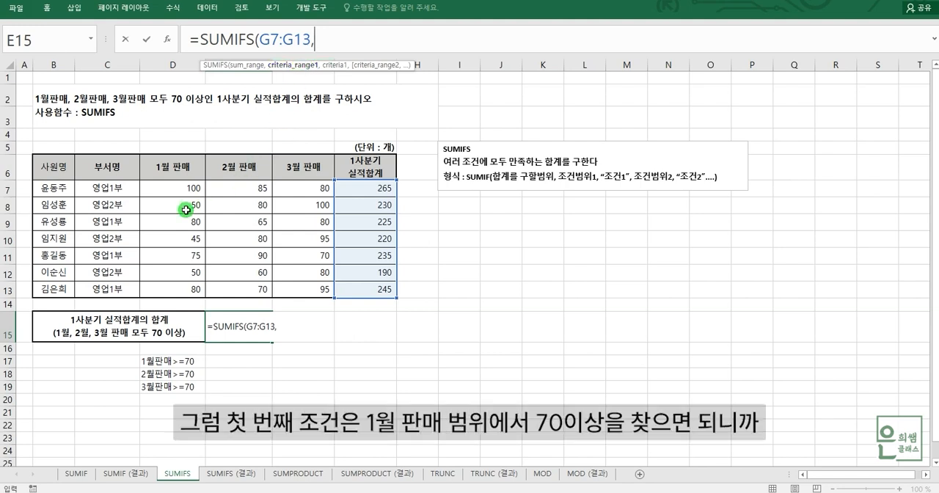
Step: Add the first condition to the SUMIFS formula: 1월 판매 range D7:D13 with criterion ">=70"
left_click_drag(171, 189, 181, 292)
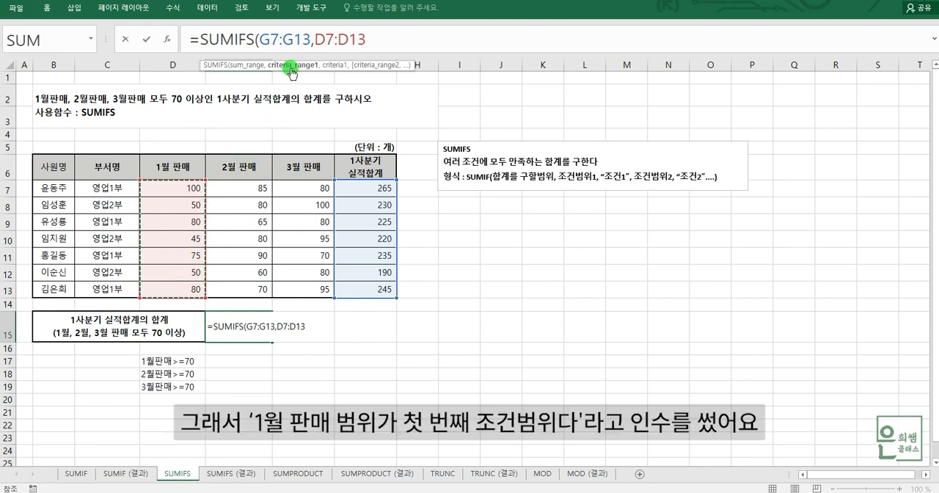
type(",\">=70")
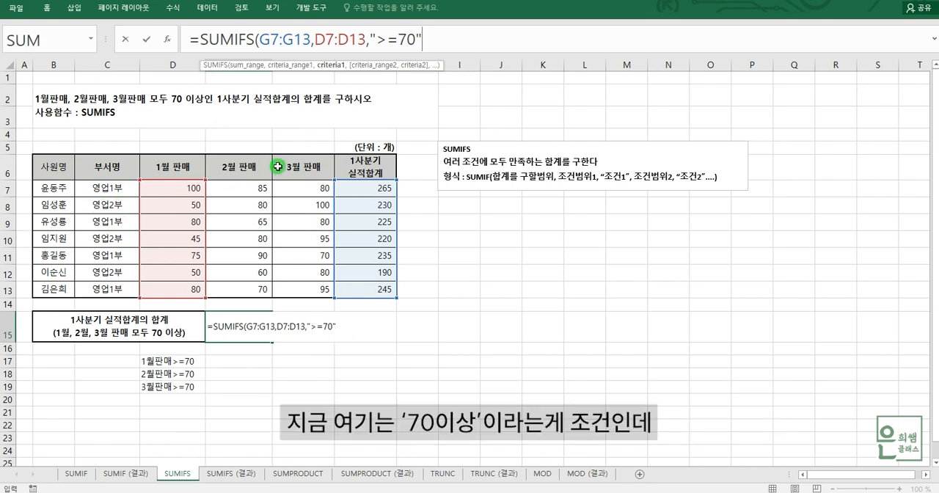
left_click_drag(375, 40, 397, 40)
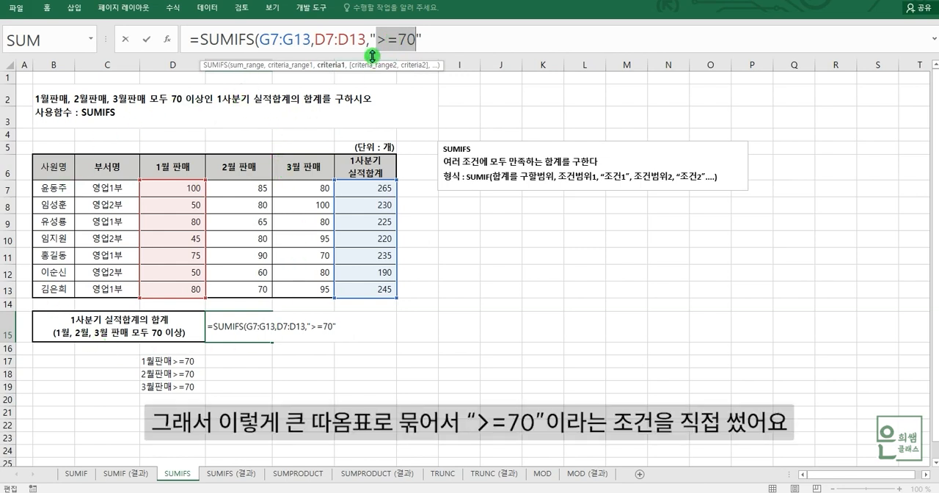
left_click_drag(370, 39, 428, 39)
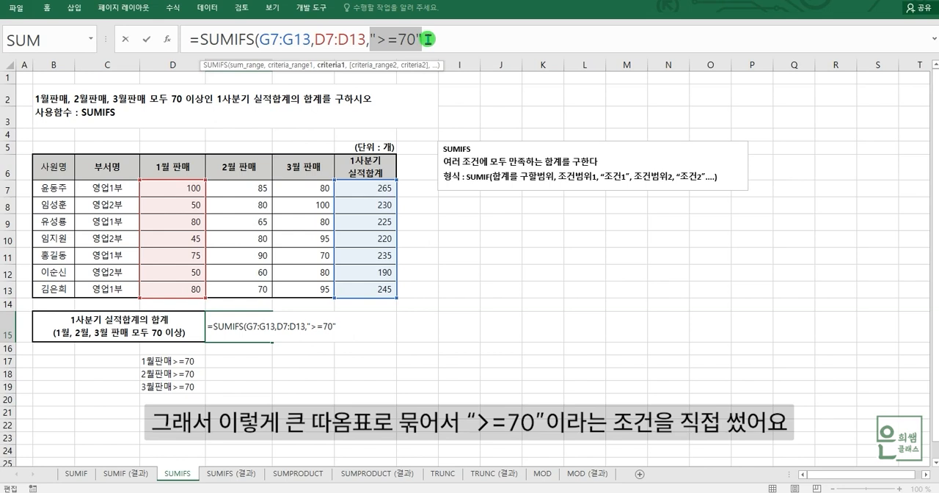
left_click(428, 39)
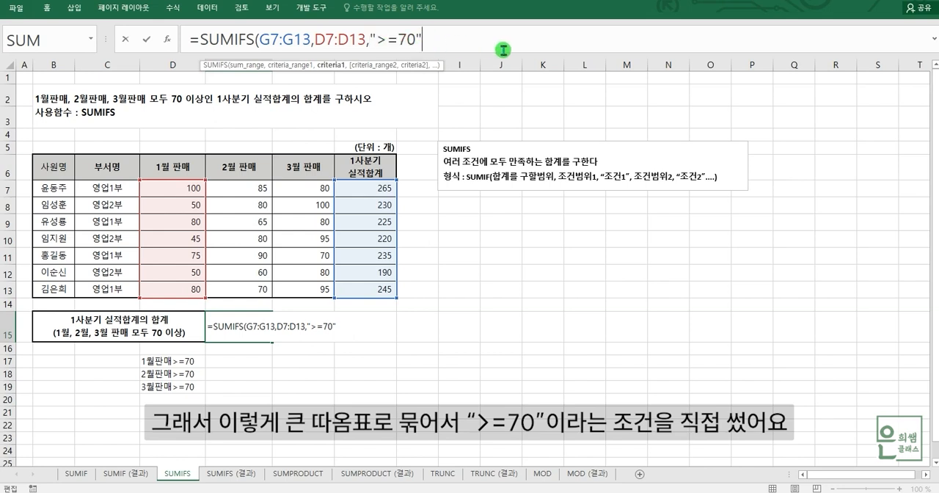
Step: Add the second condition to the SUMIFS formula: 2월 판매 range E7:E13 with criterion ">=70"
type(",")
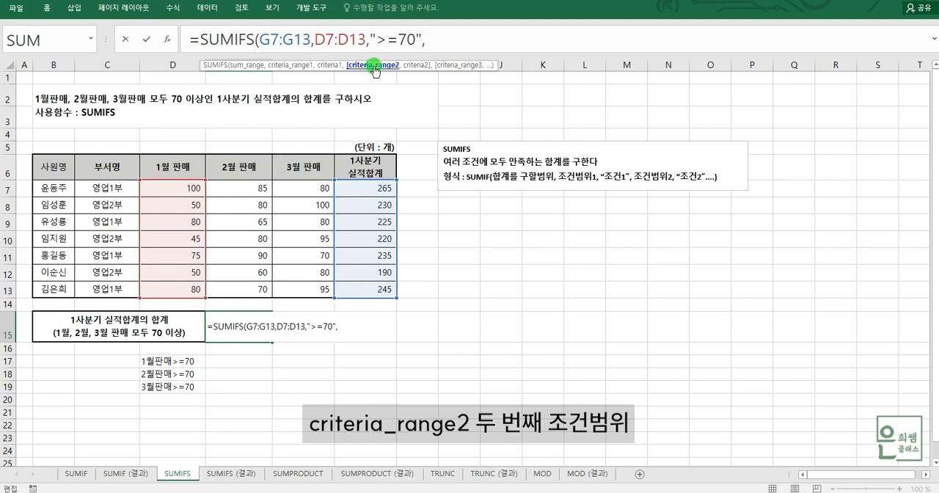
left_click(241, 188)
left_click_drag(242, 200, 251, 287)
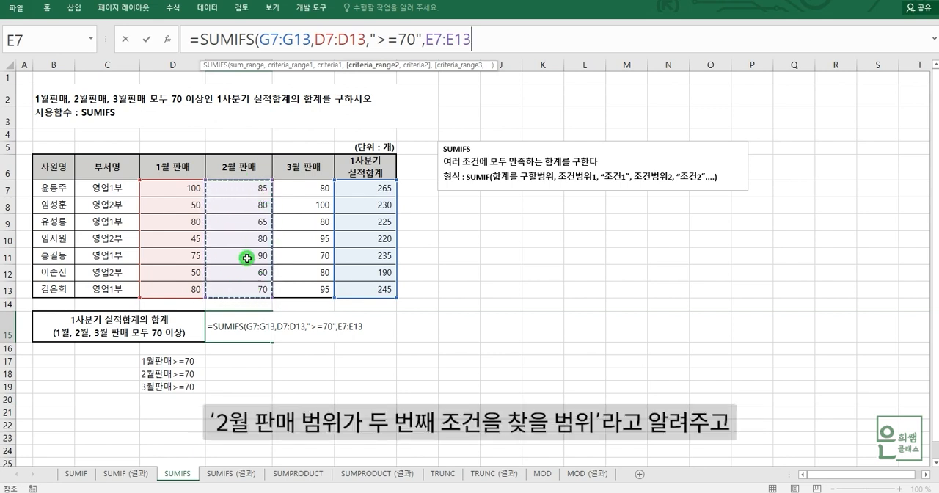
type(",")
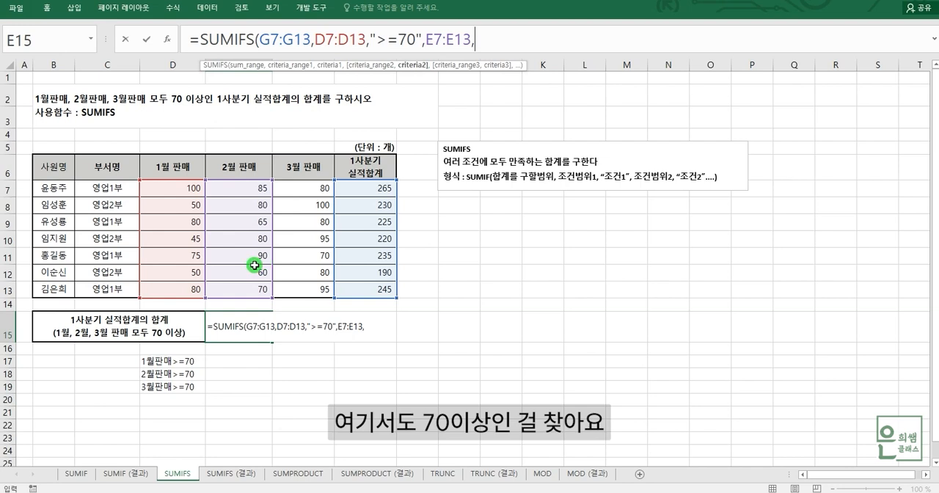
type("\">=70")
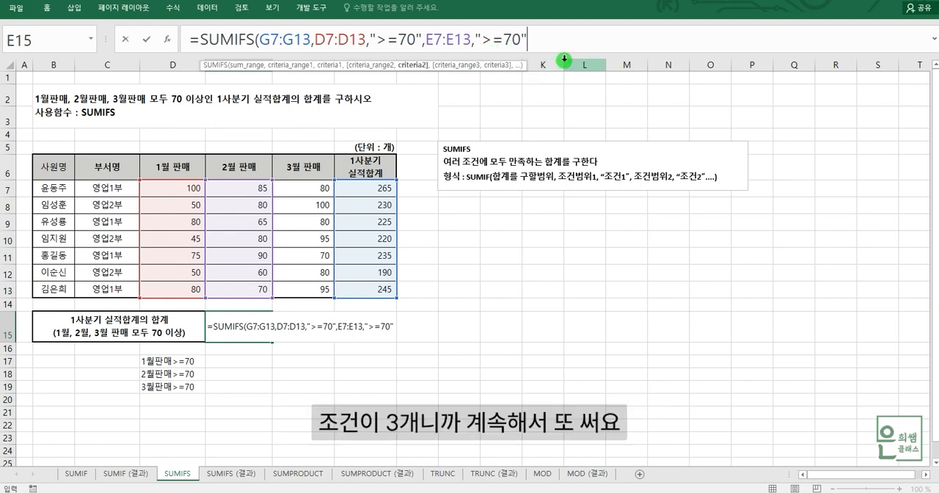
Step: Add the third condition, 3월 판매 range F7:F13 with criterion ">=70", and close the SUMIFS parenthesis
type(",")
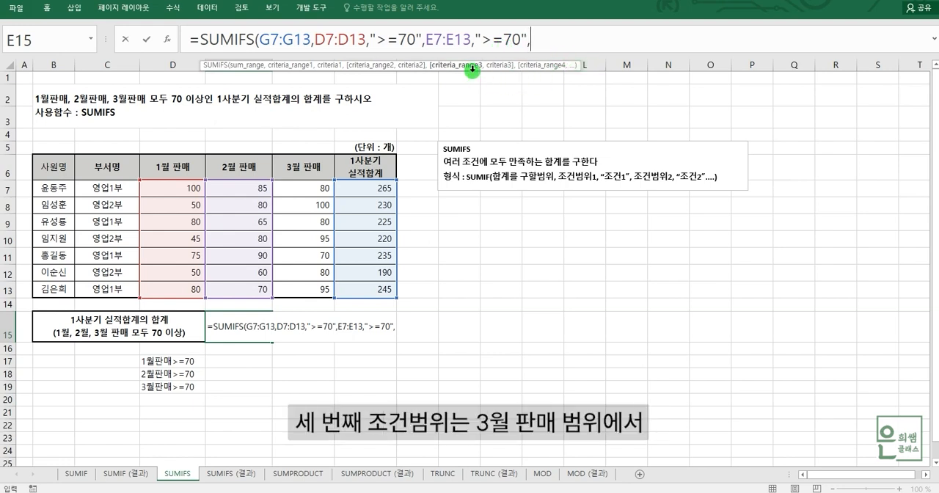
left_click_drag(306, 189, 308, 289)
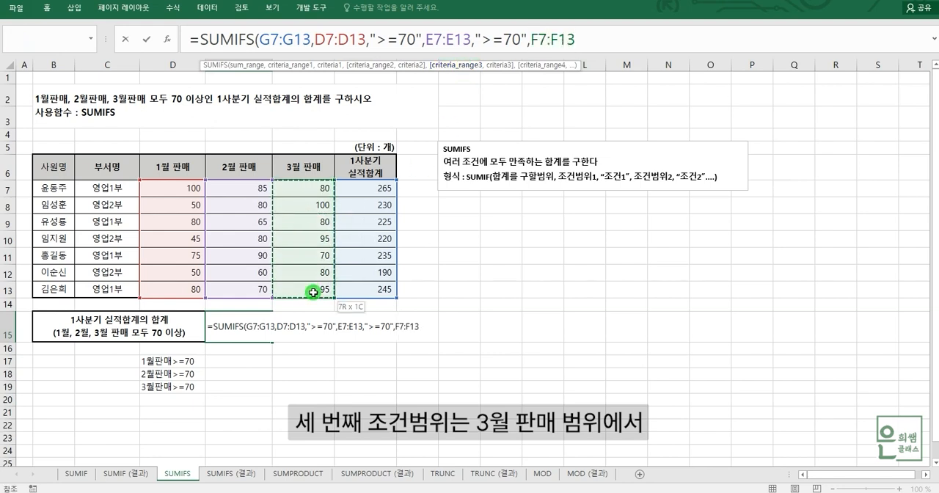
type(",")
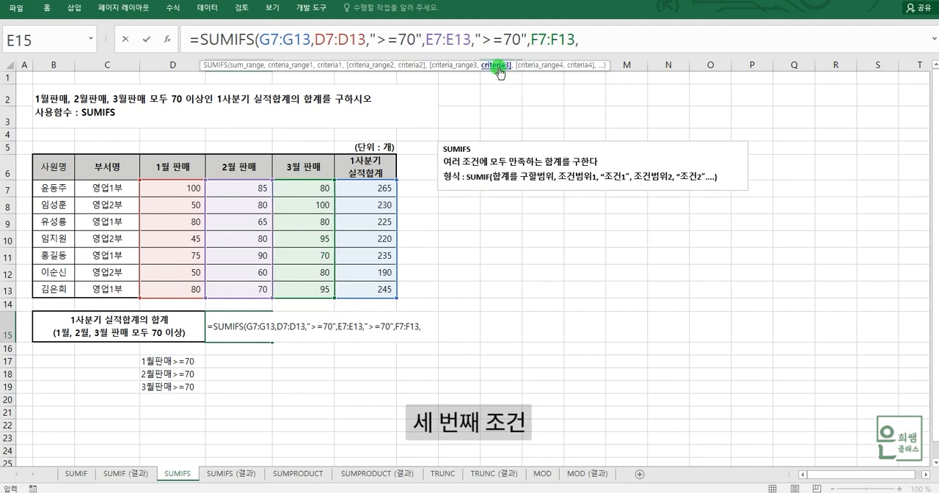
type("\"")
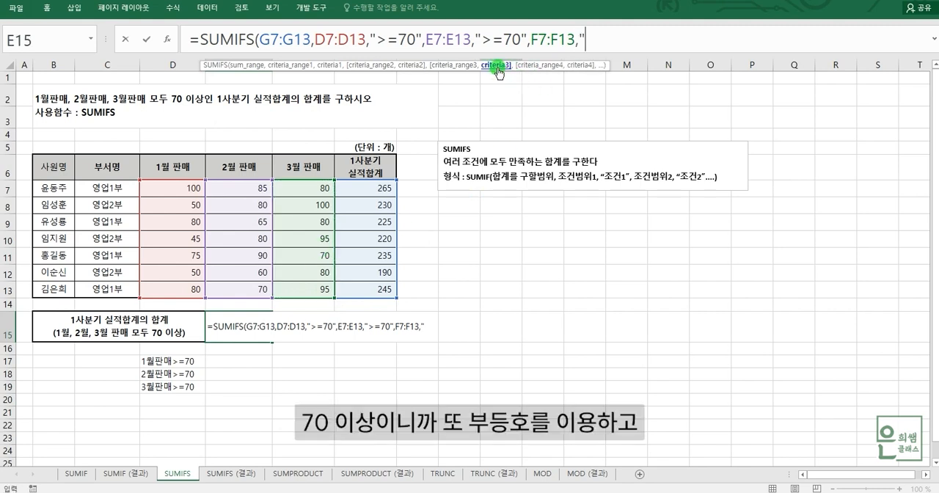
type(">=70\"")
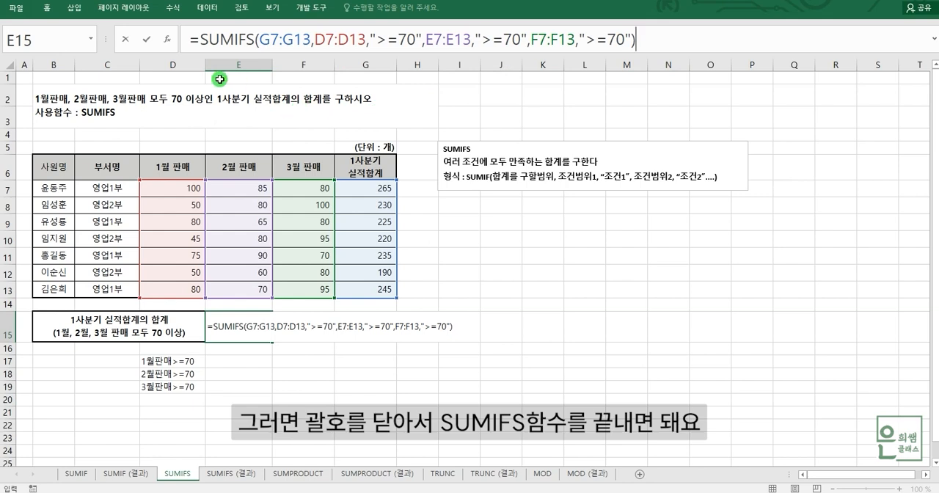
Step: Check each SUMIFS argument against the function syntax, from the sum range through the third criterion, and commit the formula in E15
left_click(240, 40)
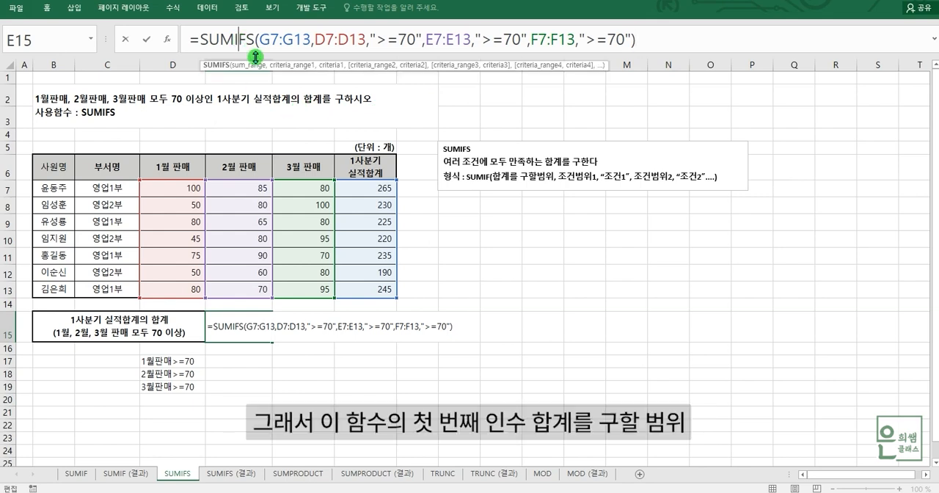
left_click(258, 66)
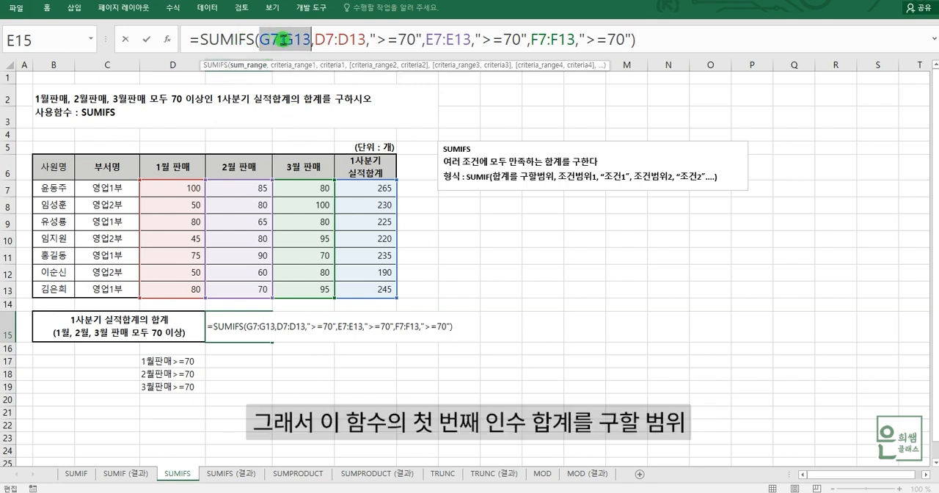
left_click(289, 66)
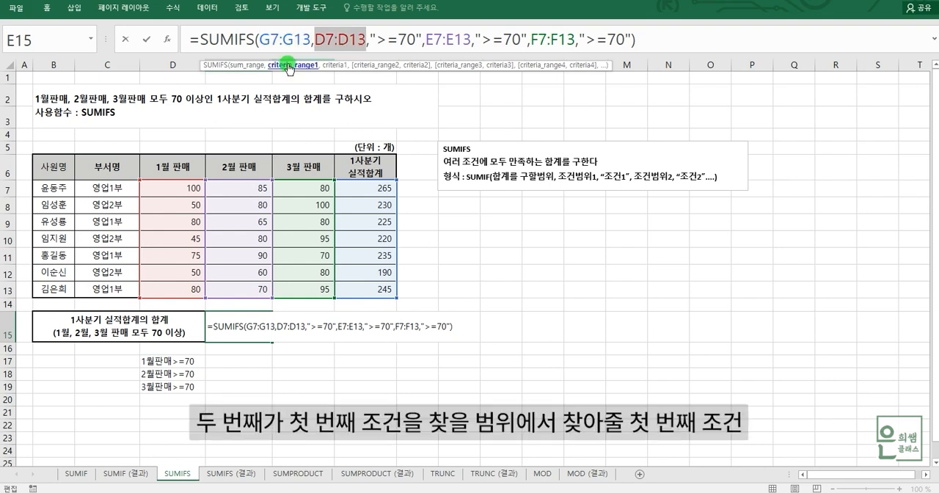
left_click(332, 66)
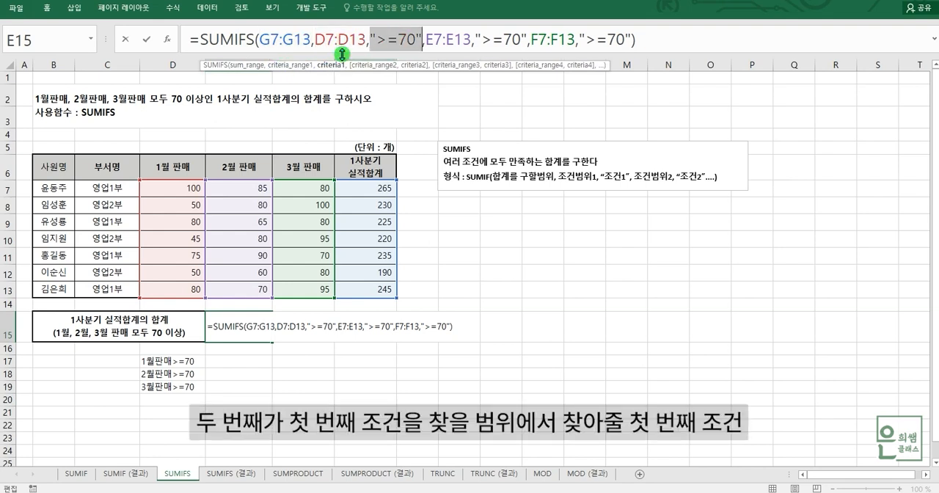
left_click(378, 68)
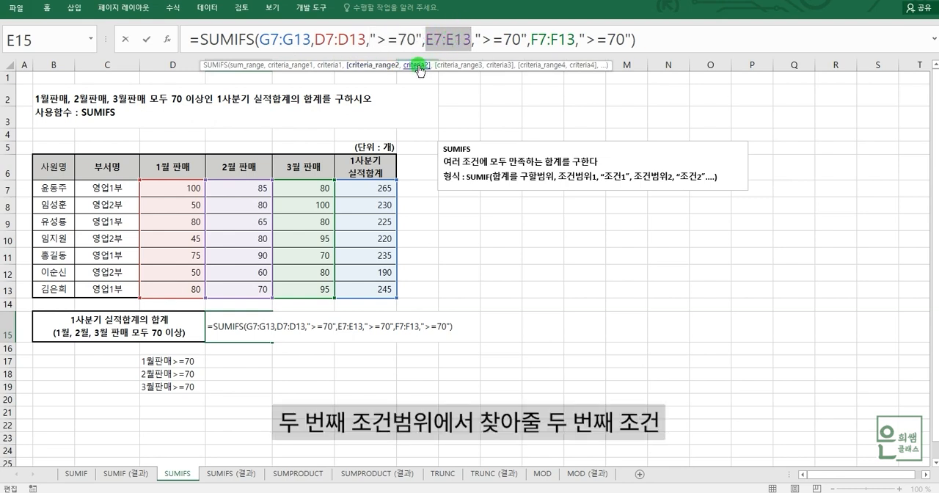
left_click(418, 66)
left_click(458, 67)
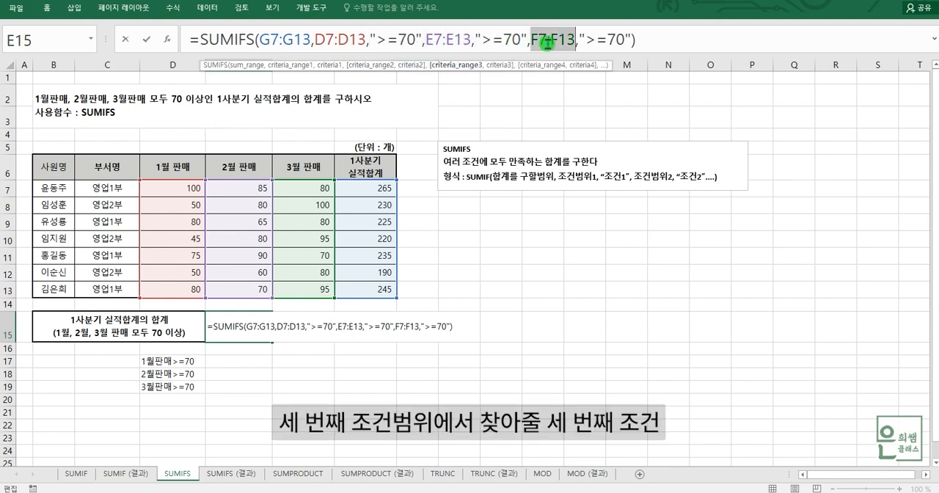
left_click(505, 66)
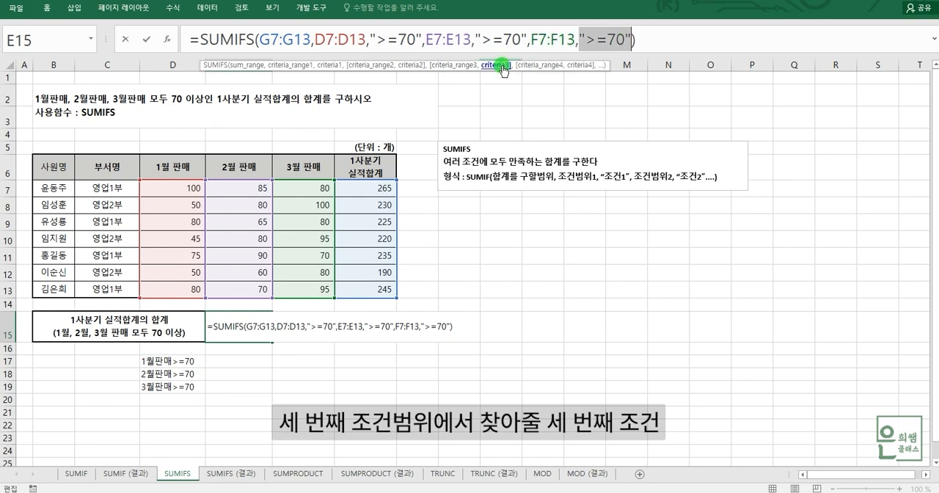
left_click(660, 38)
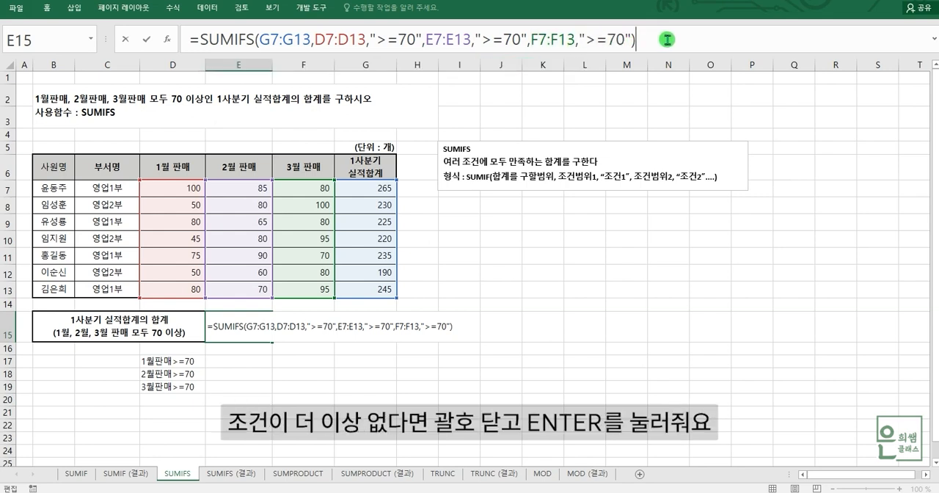
key("Return")
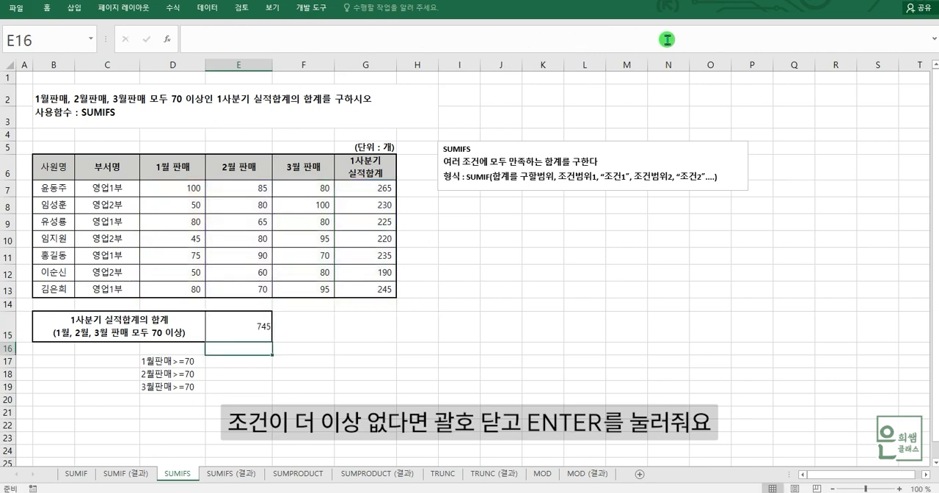
Step: Select the 1월 판매 cells that are at least 70: D7, D9, D11 and D13
left_click(259, 328)
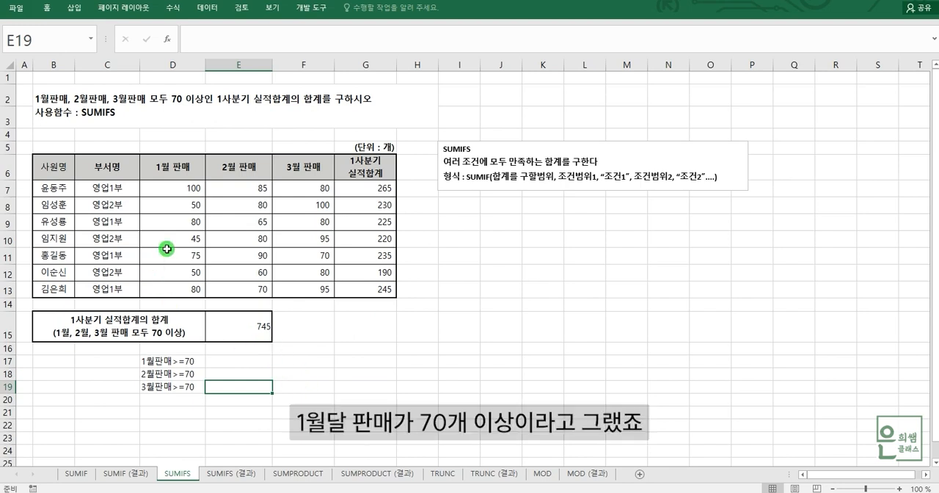
left_click(177, 189)
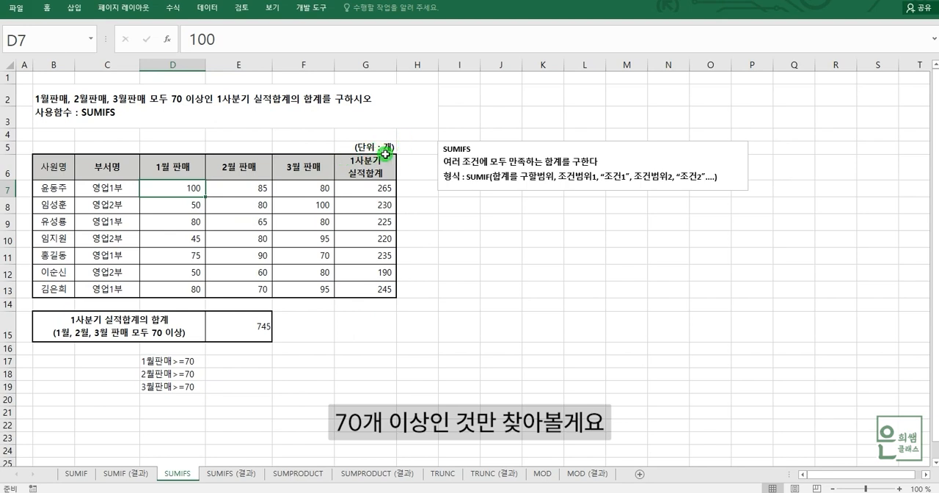
left_click(174, 223, "ctrl")
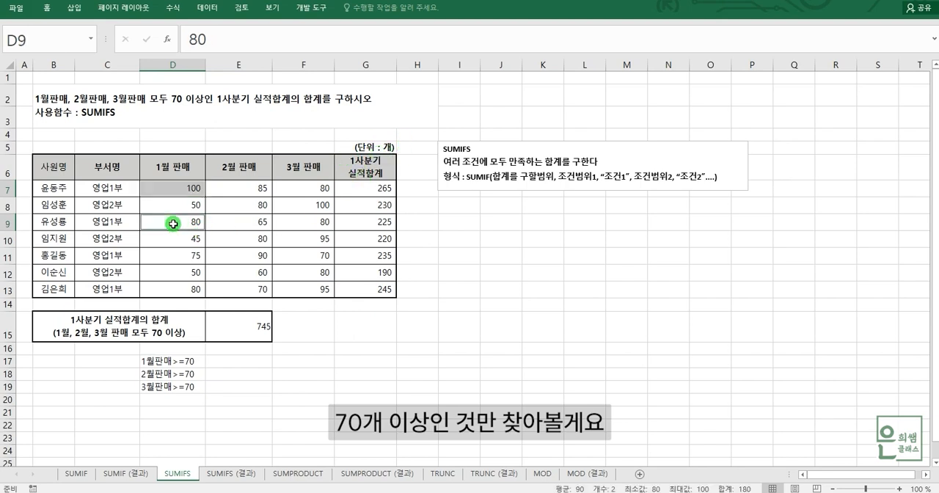
left_click(174, 256, "ctrl")
left_click(178, 289, "ctrl")
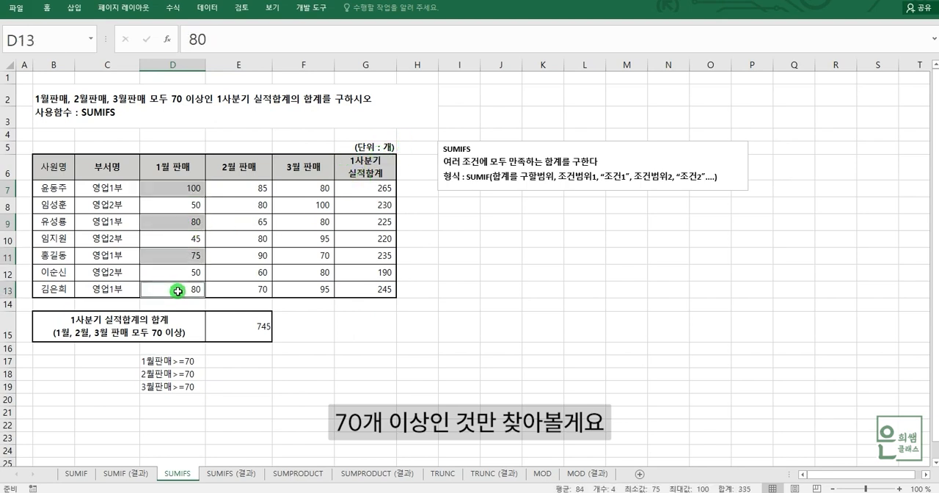
Step: Add the 2월 판매 cells that are at least 70 to the selection: E7, E8, E10, E11 and E13
left_click(256, 189, "ctrl")
left_click(245, 207, "ctrl")
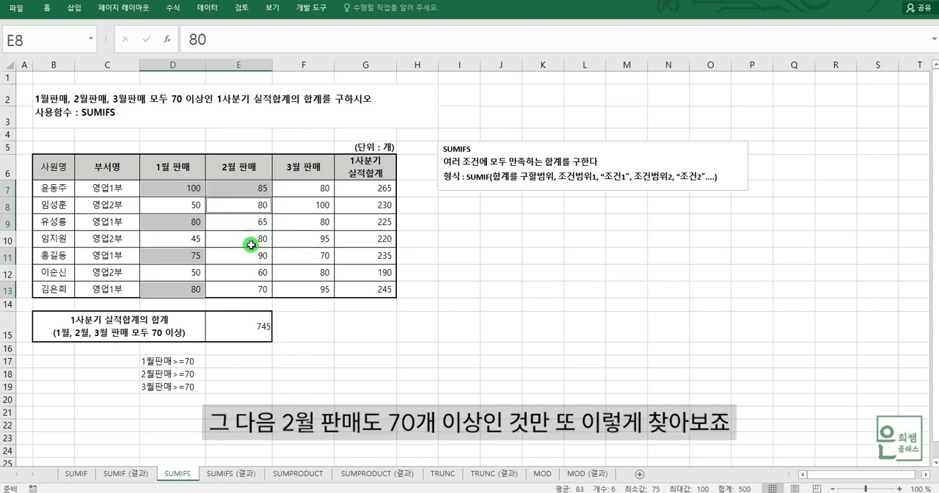
left_click(251, 245, "ctrl")
left_click(246, 257, "ctrl")
left_click(252, 291, "ctrl")
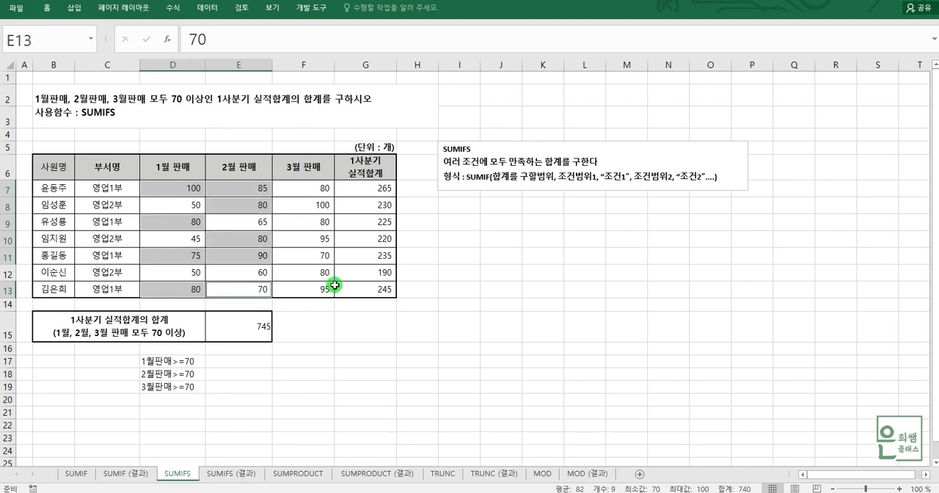
Step: Add all the 3월 판매 cells, F7 through F13, to the selection, since each is at least 70
left_click(309, 191, "ctrl")
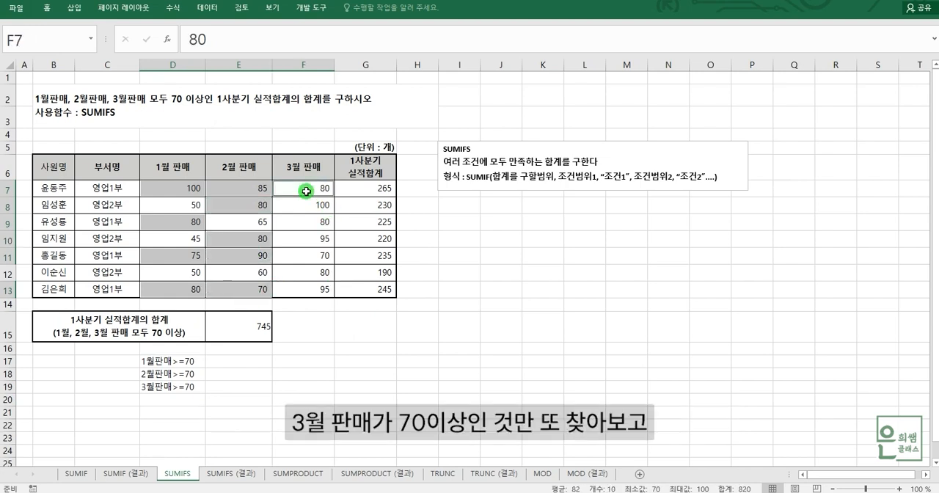
left_click(308, 208, "ctrl")
left_click(314, 224, "ctrl")
left_click(314, 238, "ctrl")
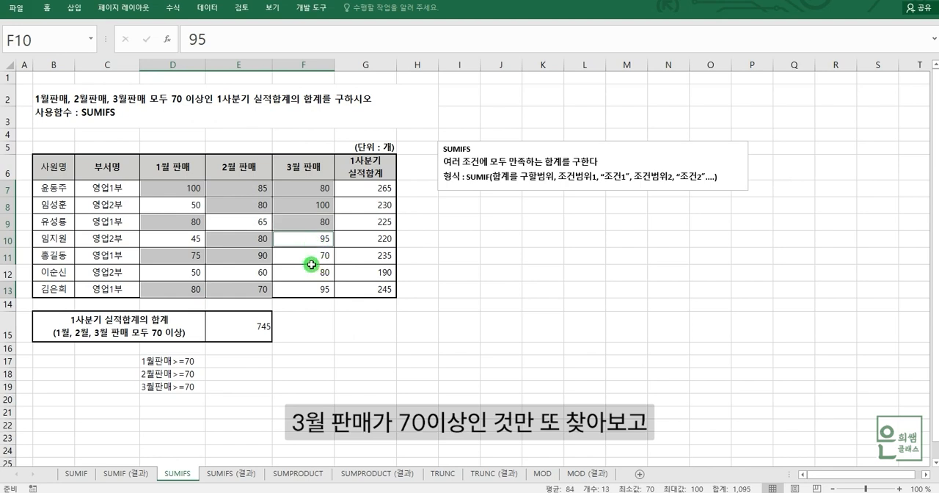
left_click(314, 273, "ctrl")
left_click(312, 257, "ctrl")
left_click(316, 290, "ctrl")
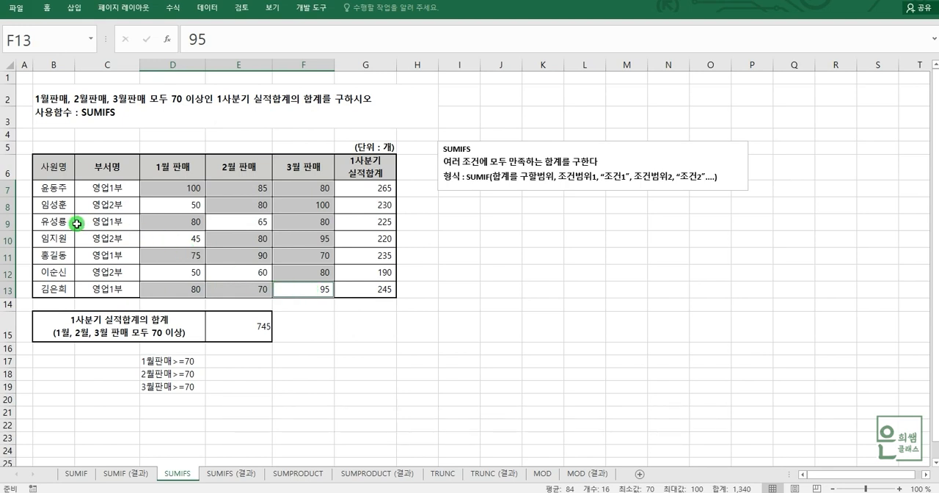
Step: Select B:F in rows 7, 11 and 13 plus their 1사분기 실적합계 cells, and compare them with the SUMIFS result in E15
left_click_drag(46, 188, 321, 191)
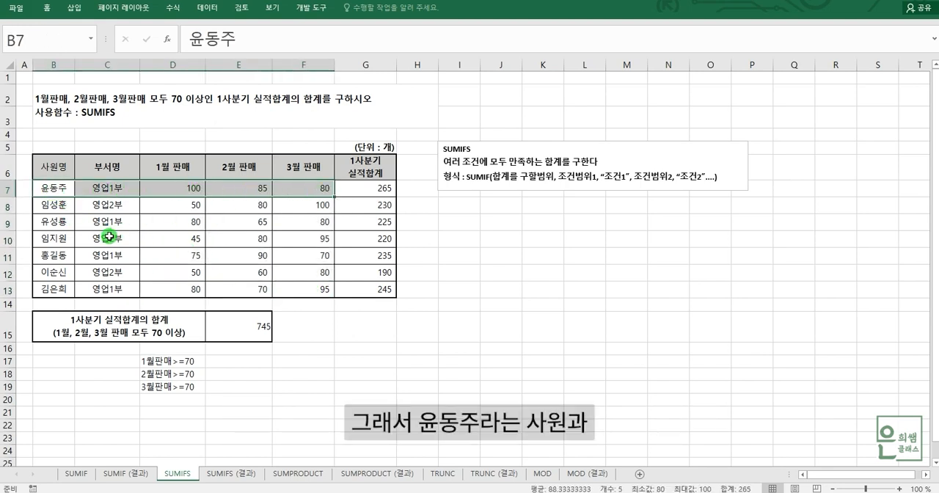
left_click_drag(44, 256, 321, 257)
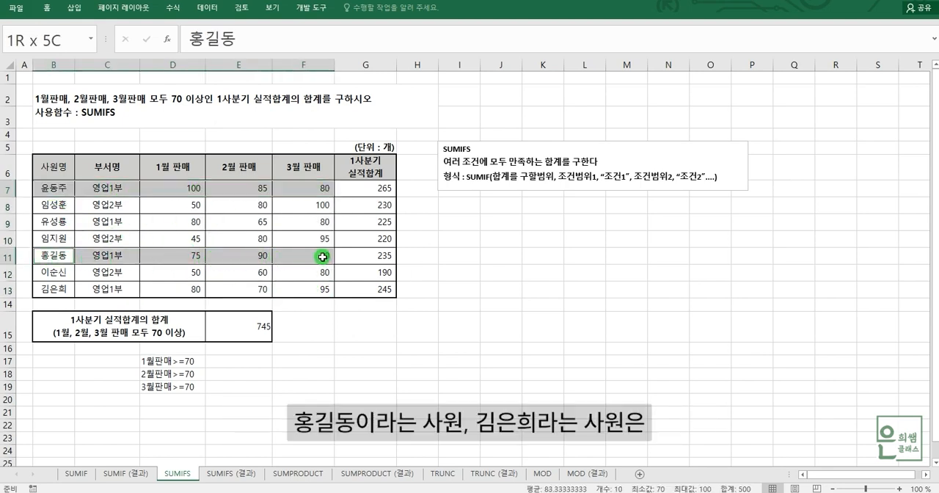
left_click_drag(45, 291, 312, 292)
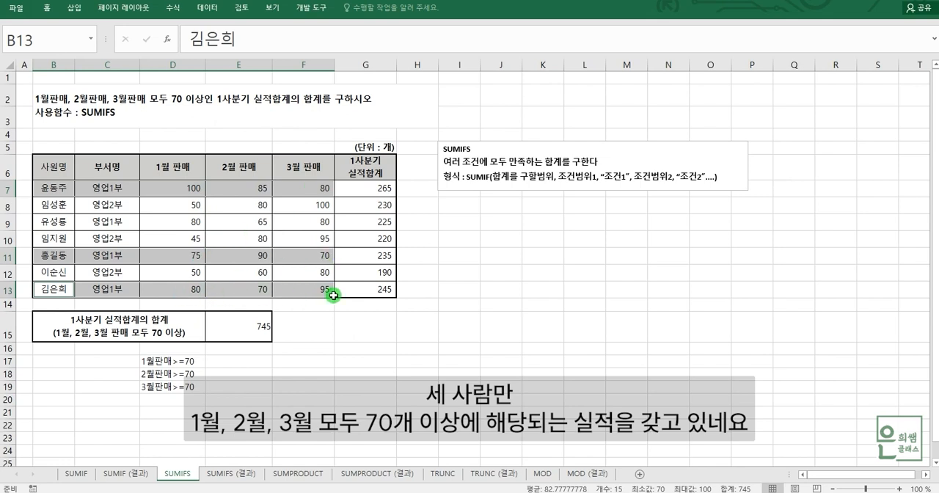
left_click(386, 189)
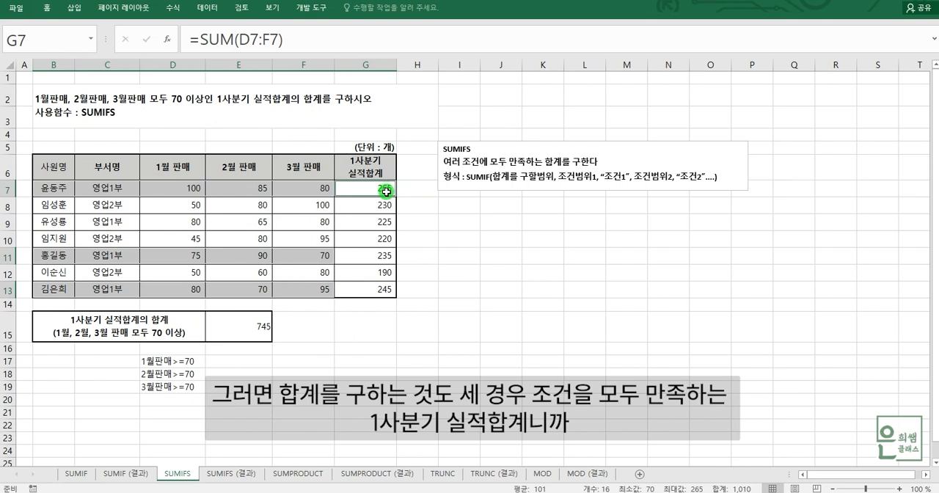
left_click(390, 260)
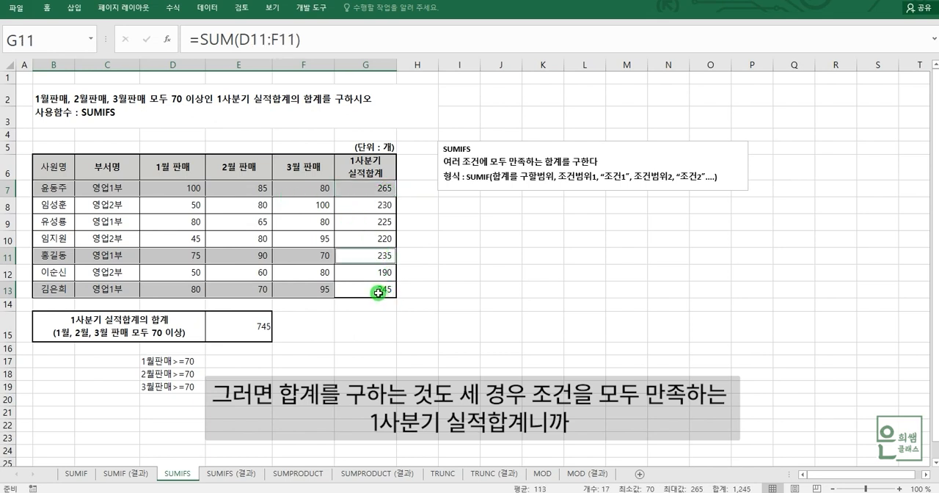
left_click(378, 293)
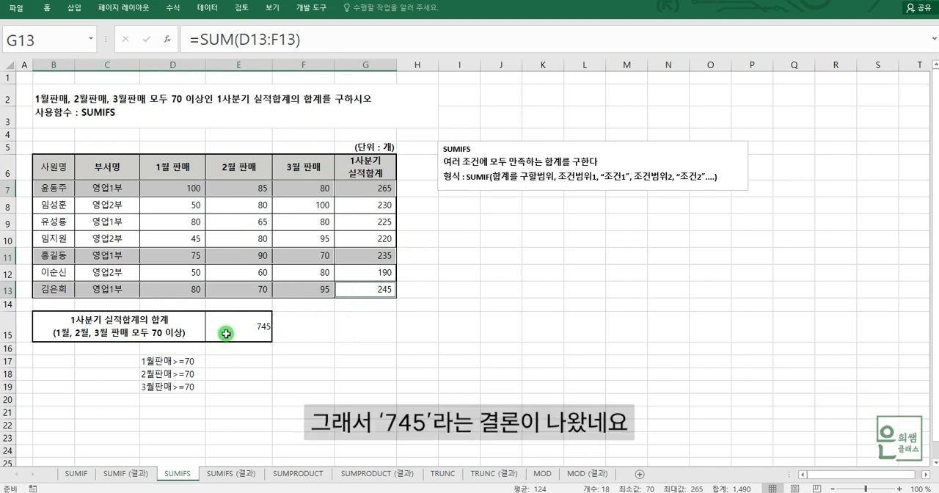
left_click(253, 326)
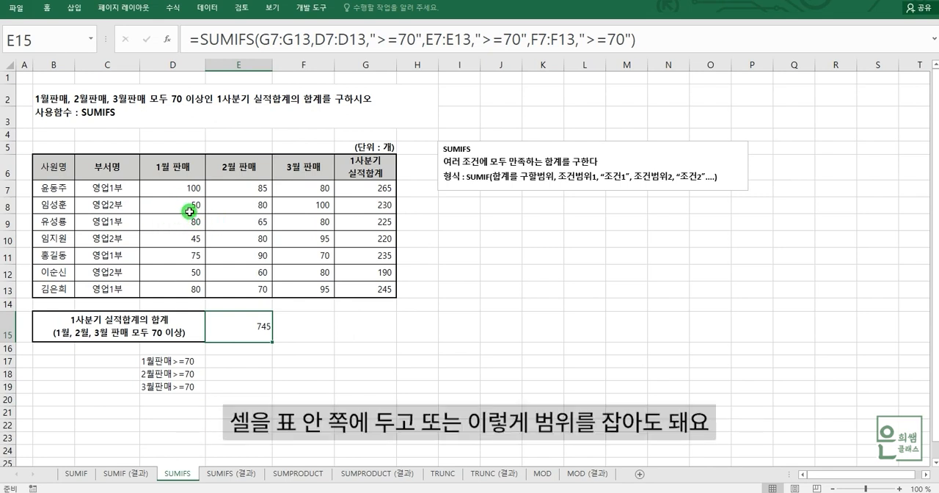
Step: Turn on AutoFilter for the whole sales table B6:G13, including the header row
left_click(184, 207)
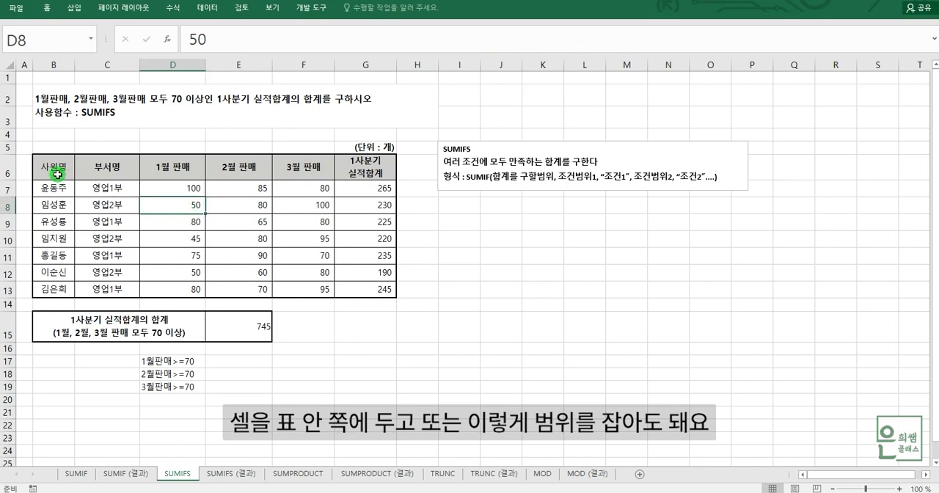
left_click_drag(54, 169, 361, 289)
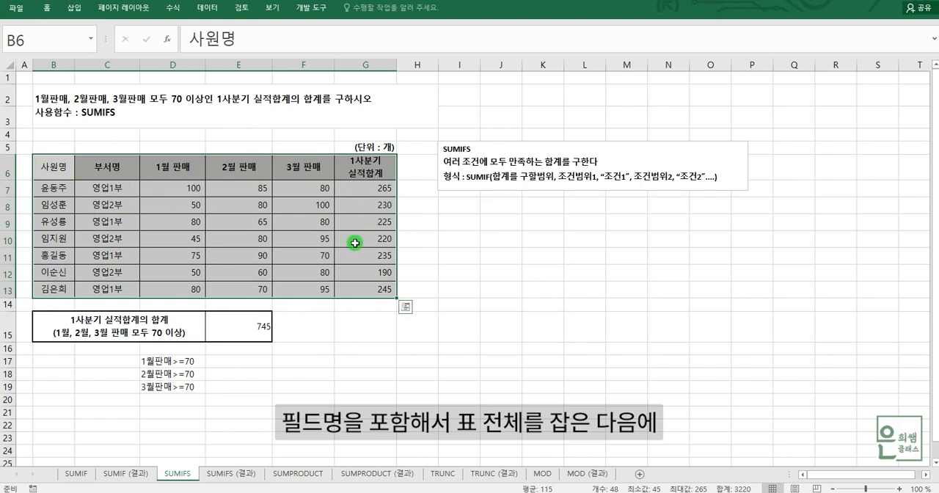
left_click(211, 9)
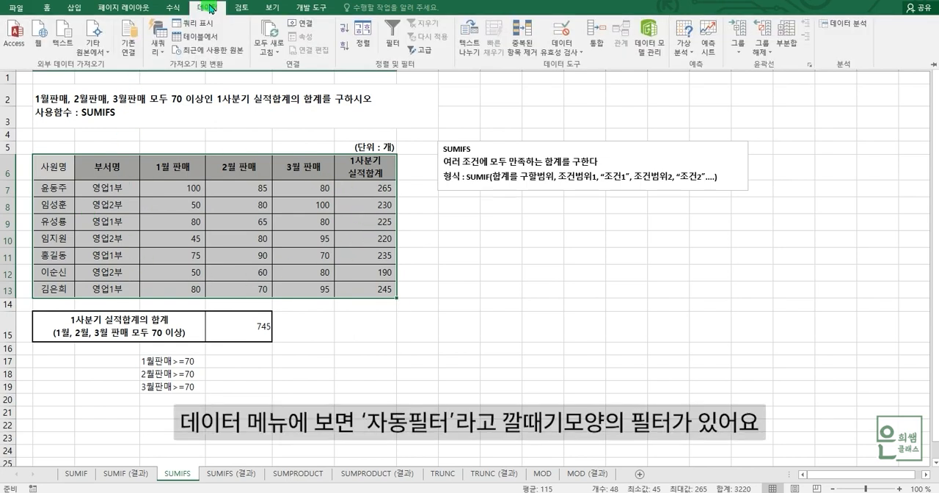
left_click(396, 40)
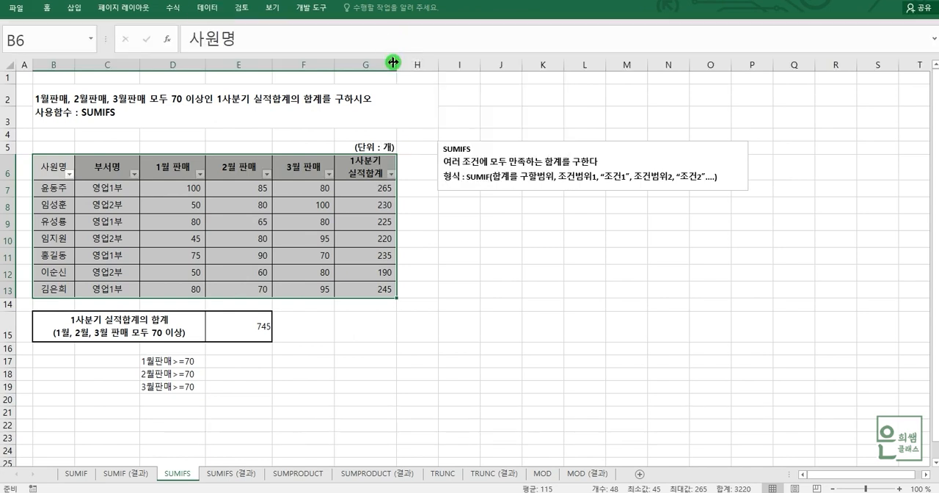
Step: Filter the 1월 판매 column to values greater than or equal to 70
left_click(198, 174)
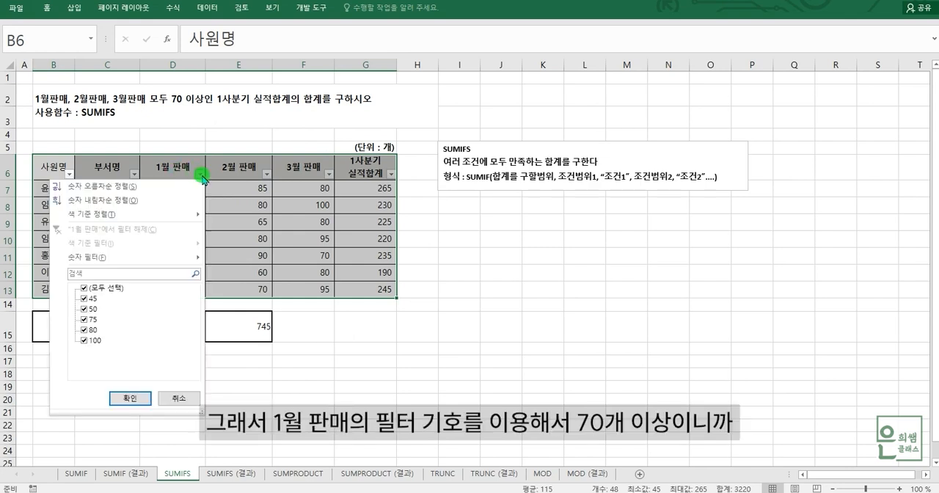
mouse_move(196, 258)
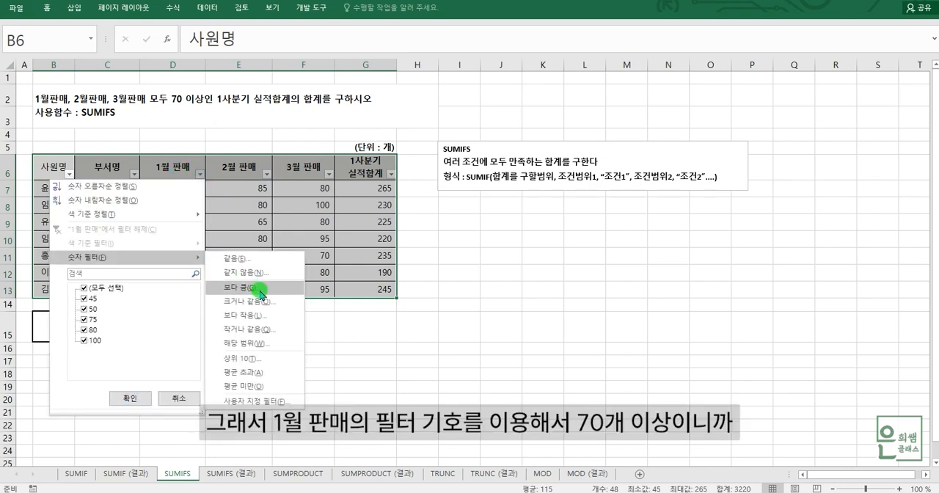
left_click(260, 302)
type("70")
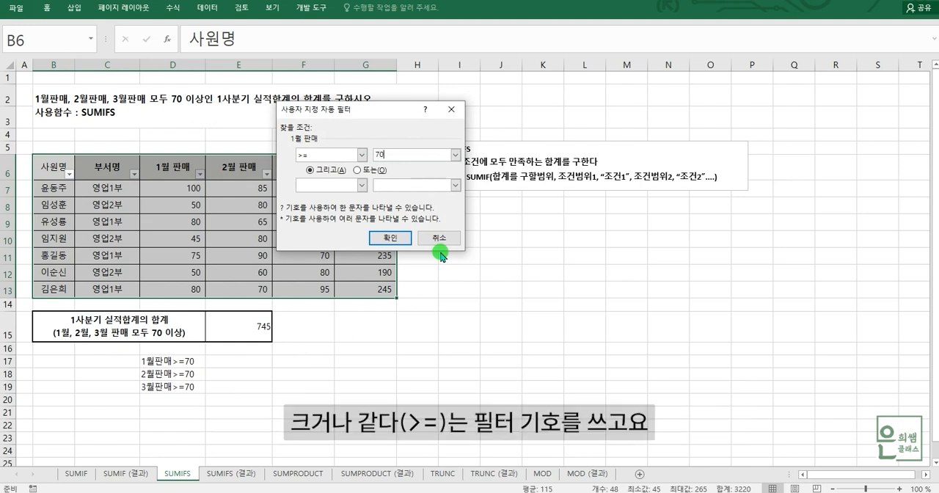
left_click(390, 238)
Step: Filter the 2월 판매 column to values greater than or equal to 70
left_click(267, 173)
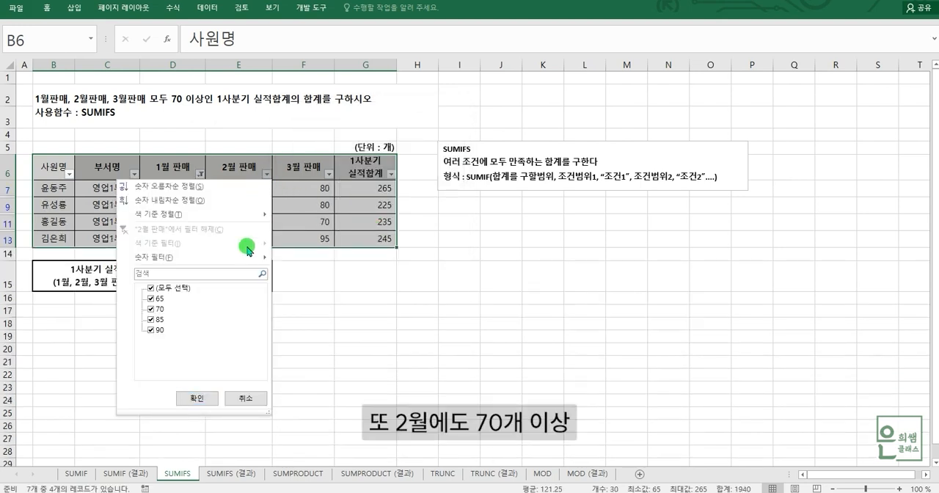
mouse_move(247, 257)
left_click(342, 301)
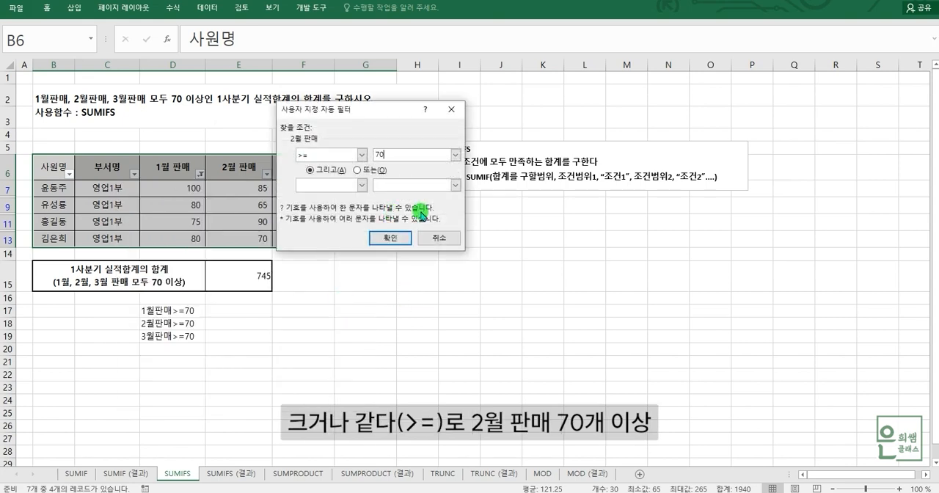
key("Return")
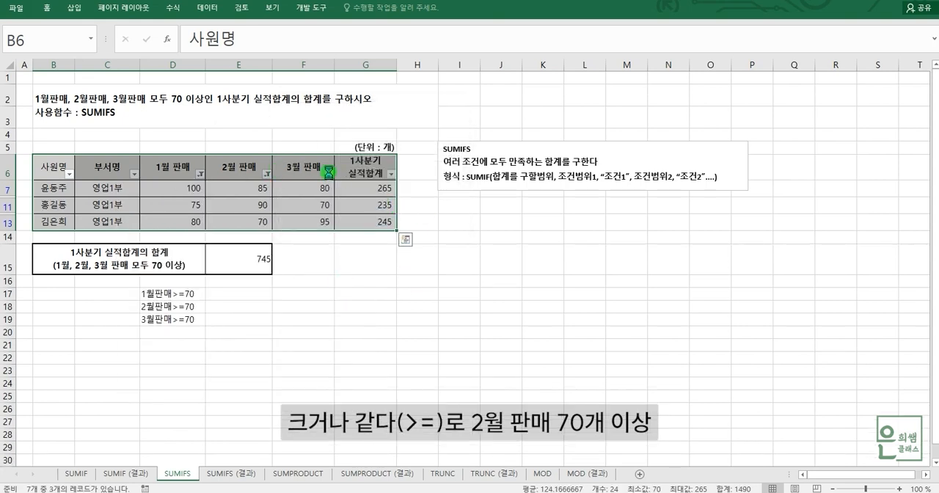
Step: Filter the 3월 판매 column to values greater than or equal to 70
left_click(327, 174)
mouse_move(299, 254)
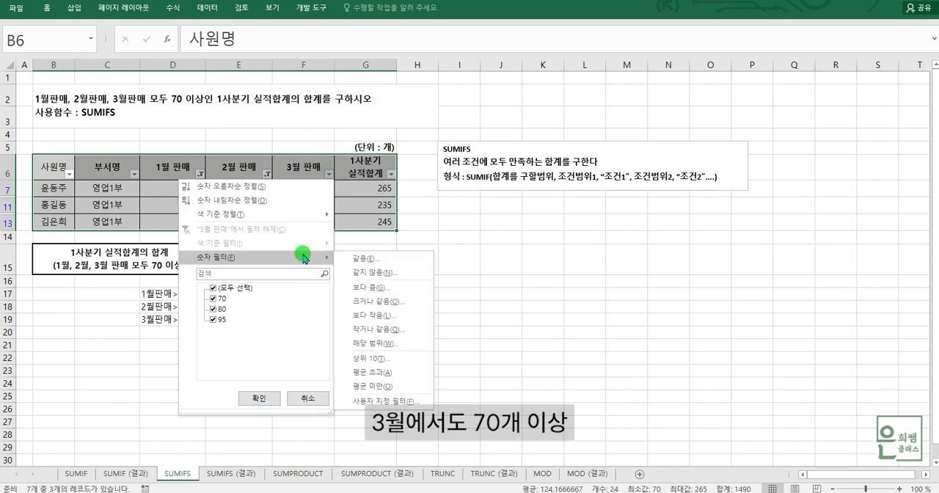
left_click(395, 301)
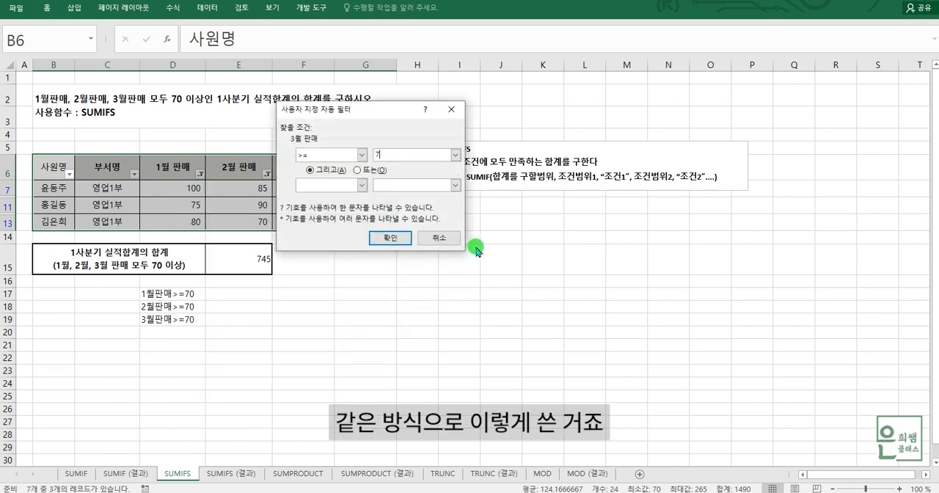
key("Return")
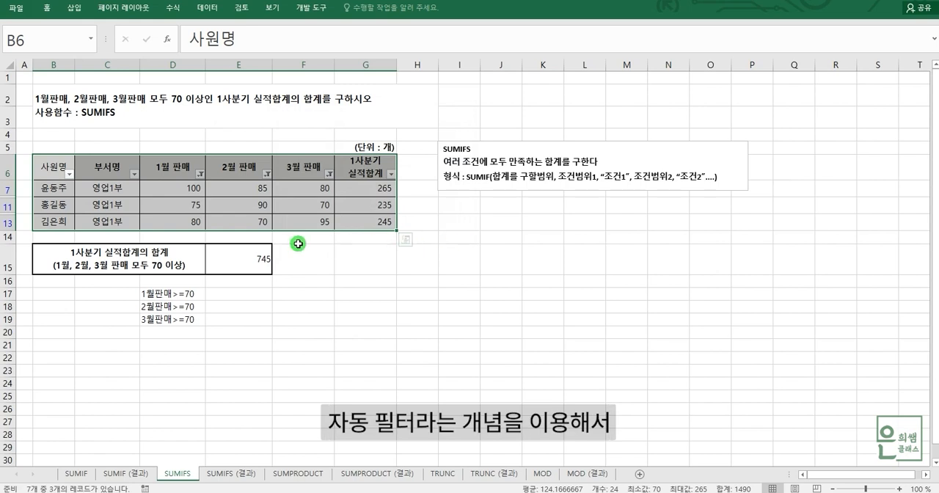
Step: Examine the filtered rows and their 1사분기 실적합계 values, and compare them with the SUMIFS formula result in E15
left_click(229, 209)
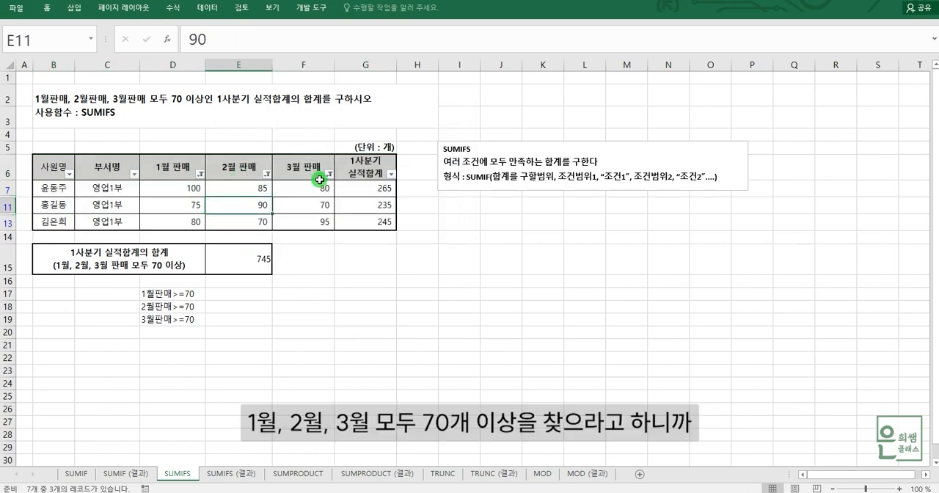
left_click_drag(53, 185, 301, 221)
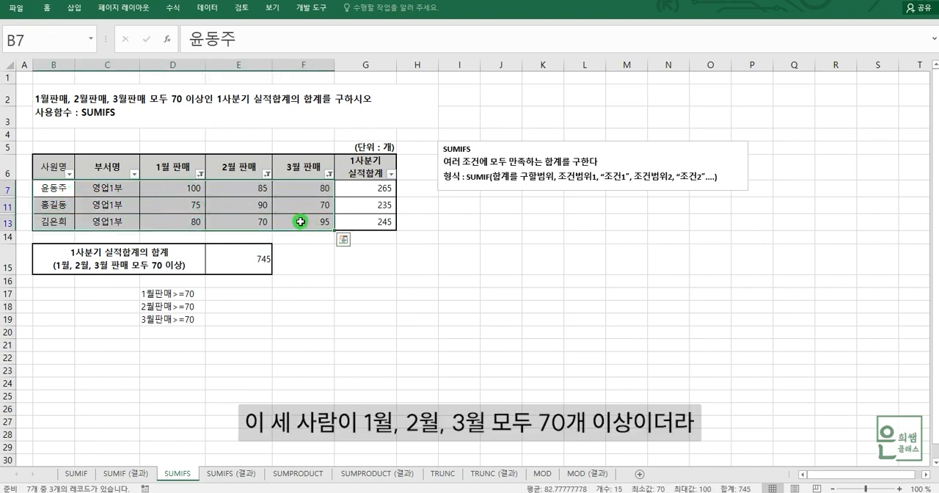
left_click_drag(375, 191, 360, 224)
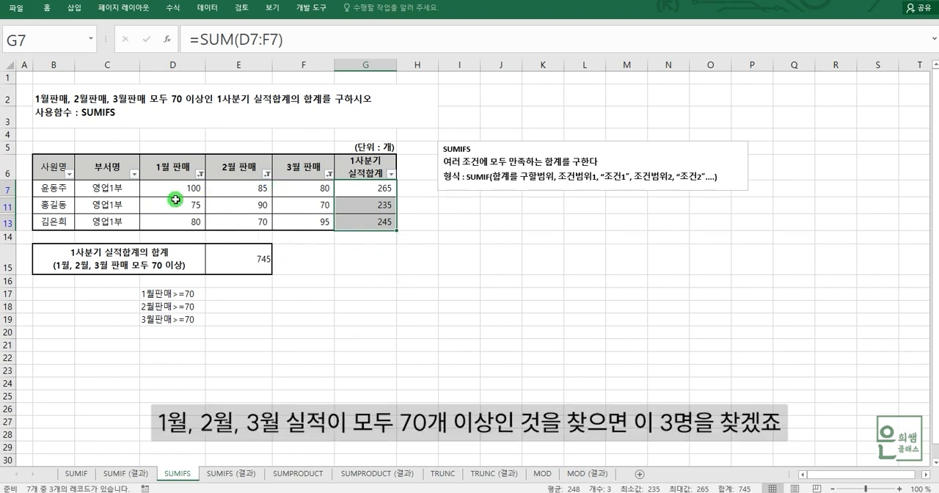
left_click_drag(48, 190, 302, 216)
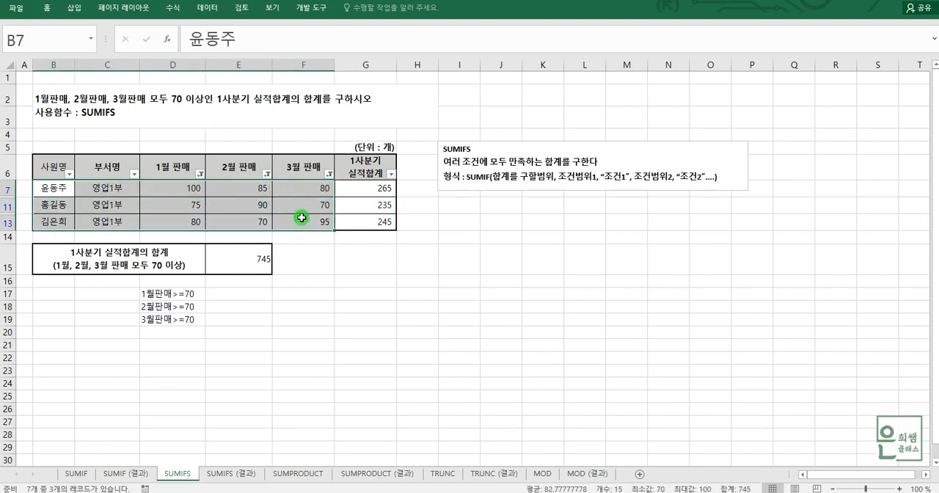
left_click(366, 190)
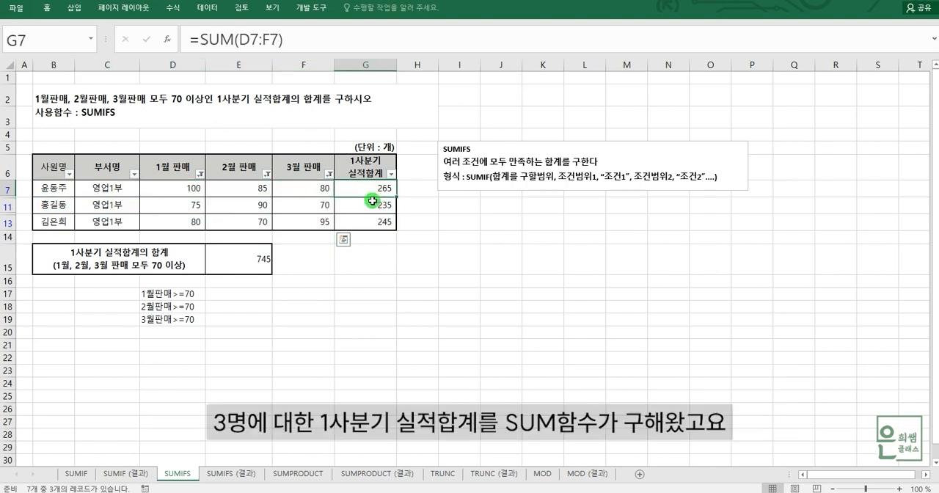
left_click_drag(366, 190, 375, 219)
left_click(256, 264)
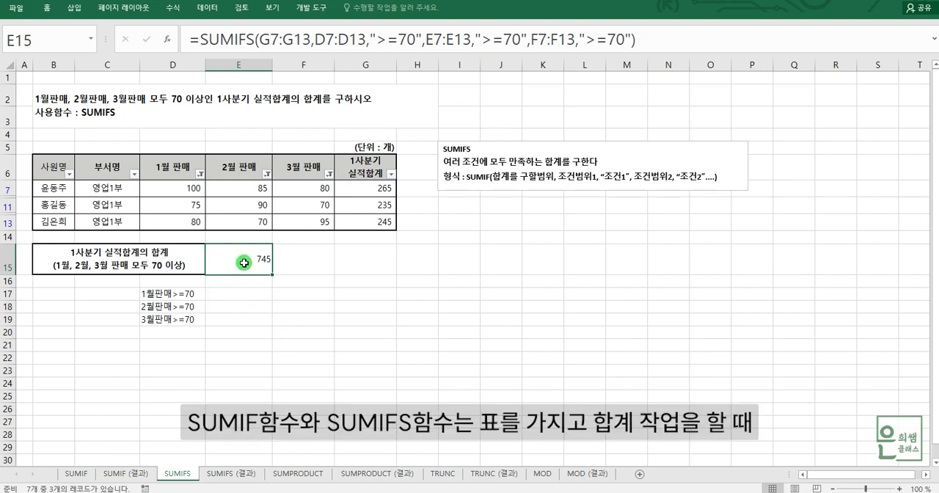
left_click(289, 308)
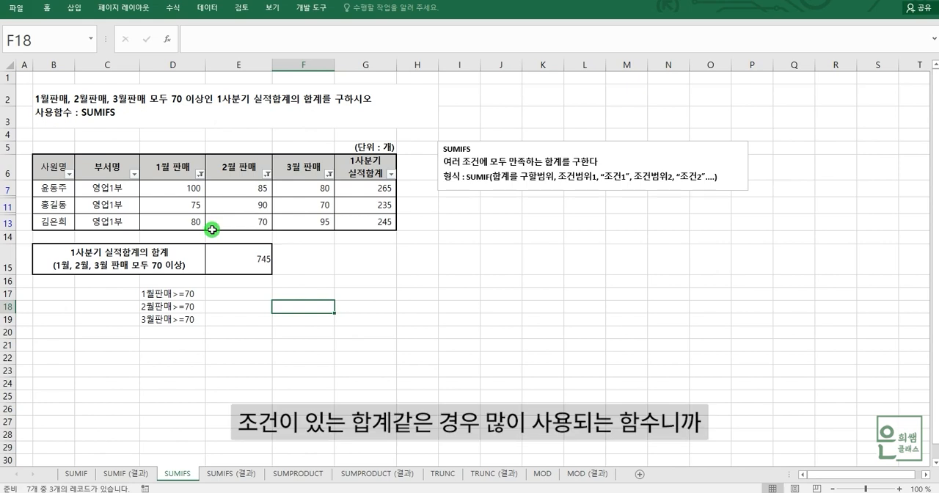
left_click(304, 293)
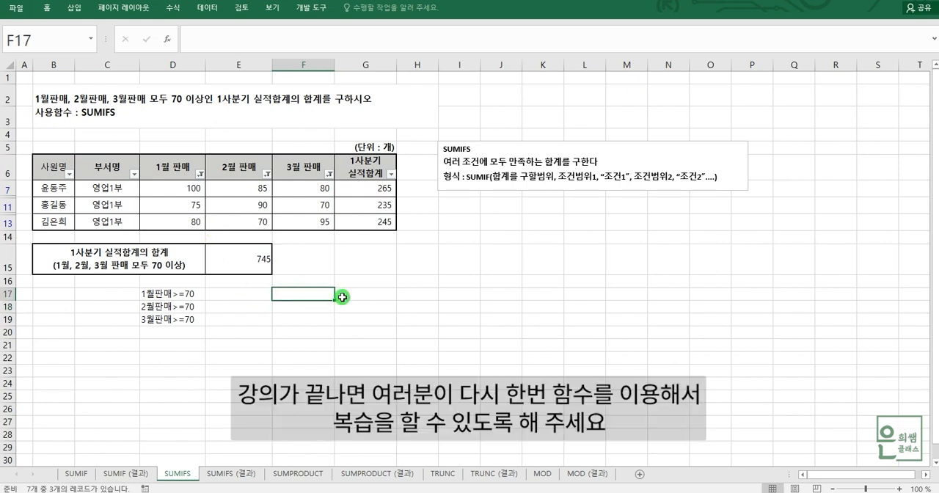